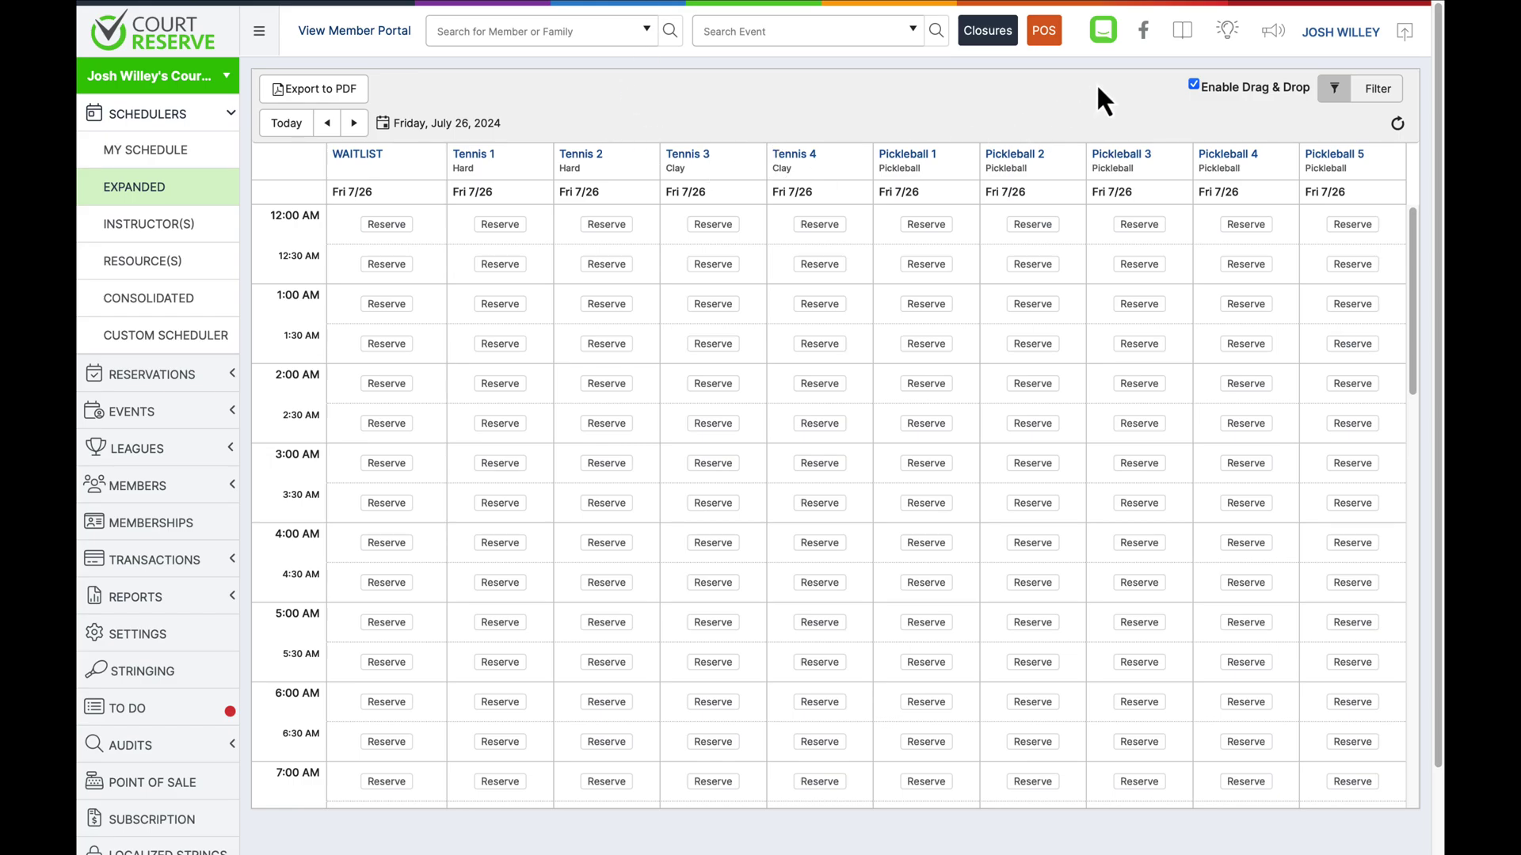
Open the CourtReserve help center and look through its article collections.
{"action": "left_click", "coordinate": [1185, 54]}
{"action": "scroll", "coordinate": [254, 343], "scroll_direction": "down", "scroll_amount": 5}
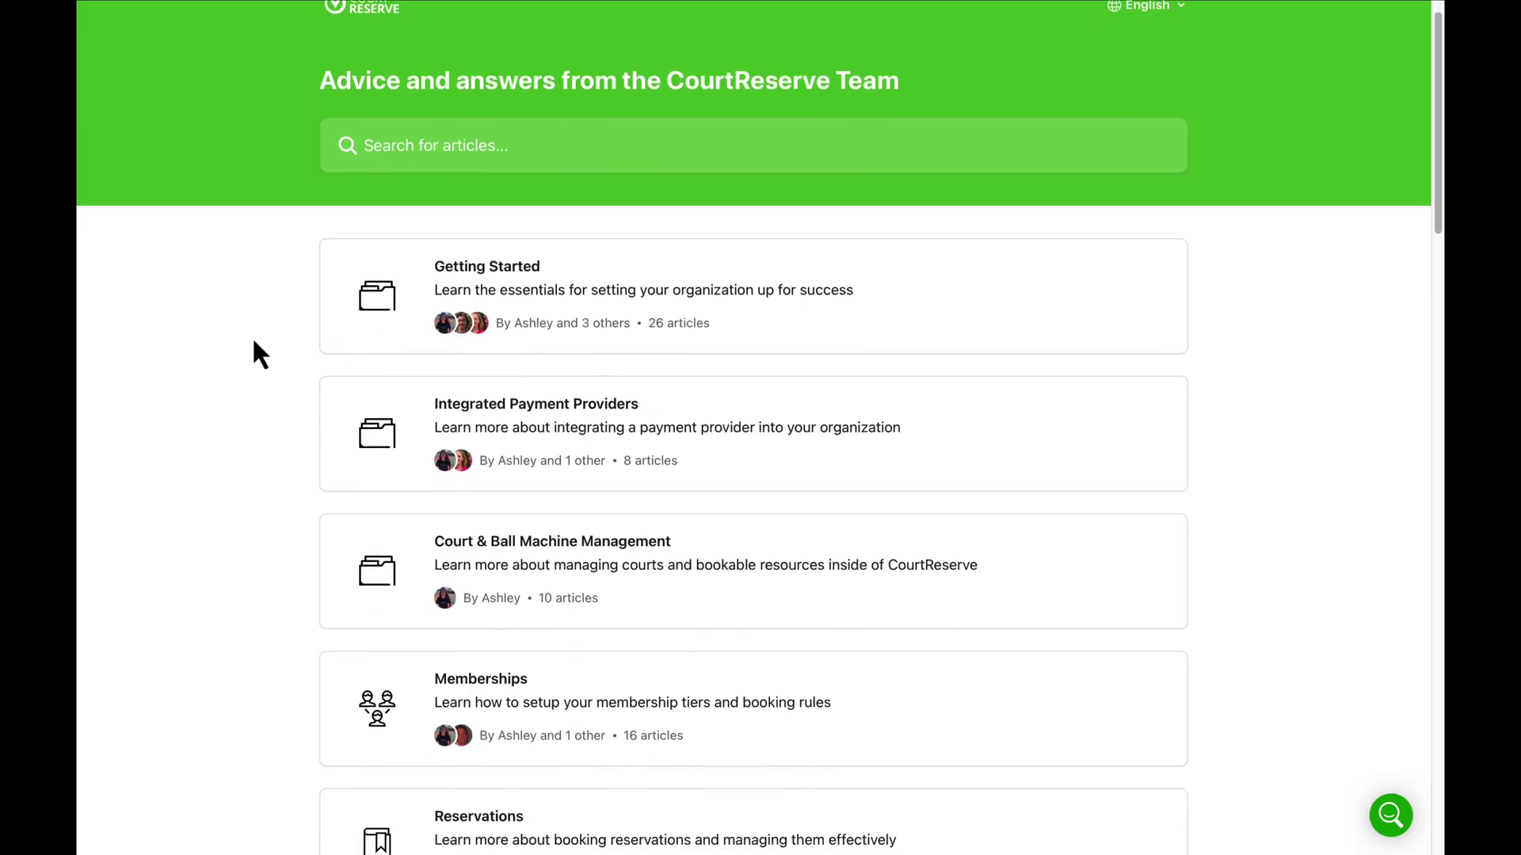
{"action": "scroll", "coordinate": [254, 343], "scroll_direction": "down", "scroll_amount": 4}
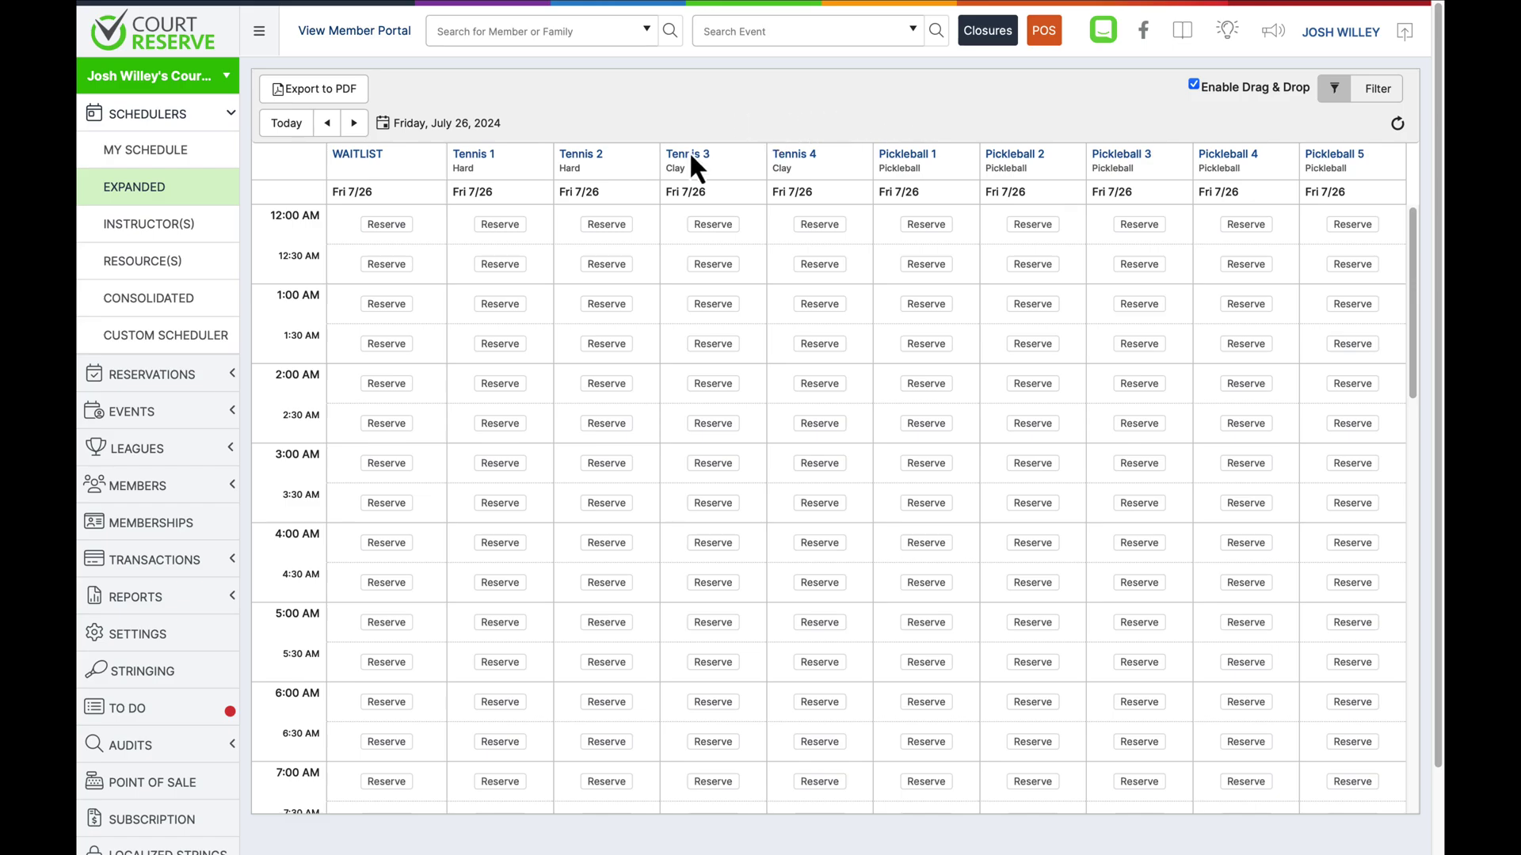
Open the Lesson Types settings and start a new lesson type named Private Lesson for 2.
{"action": "left_click", "coordinate": [143, 640]}
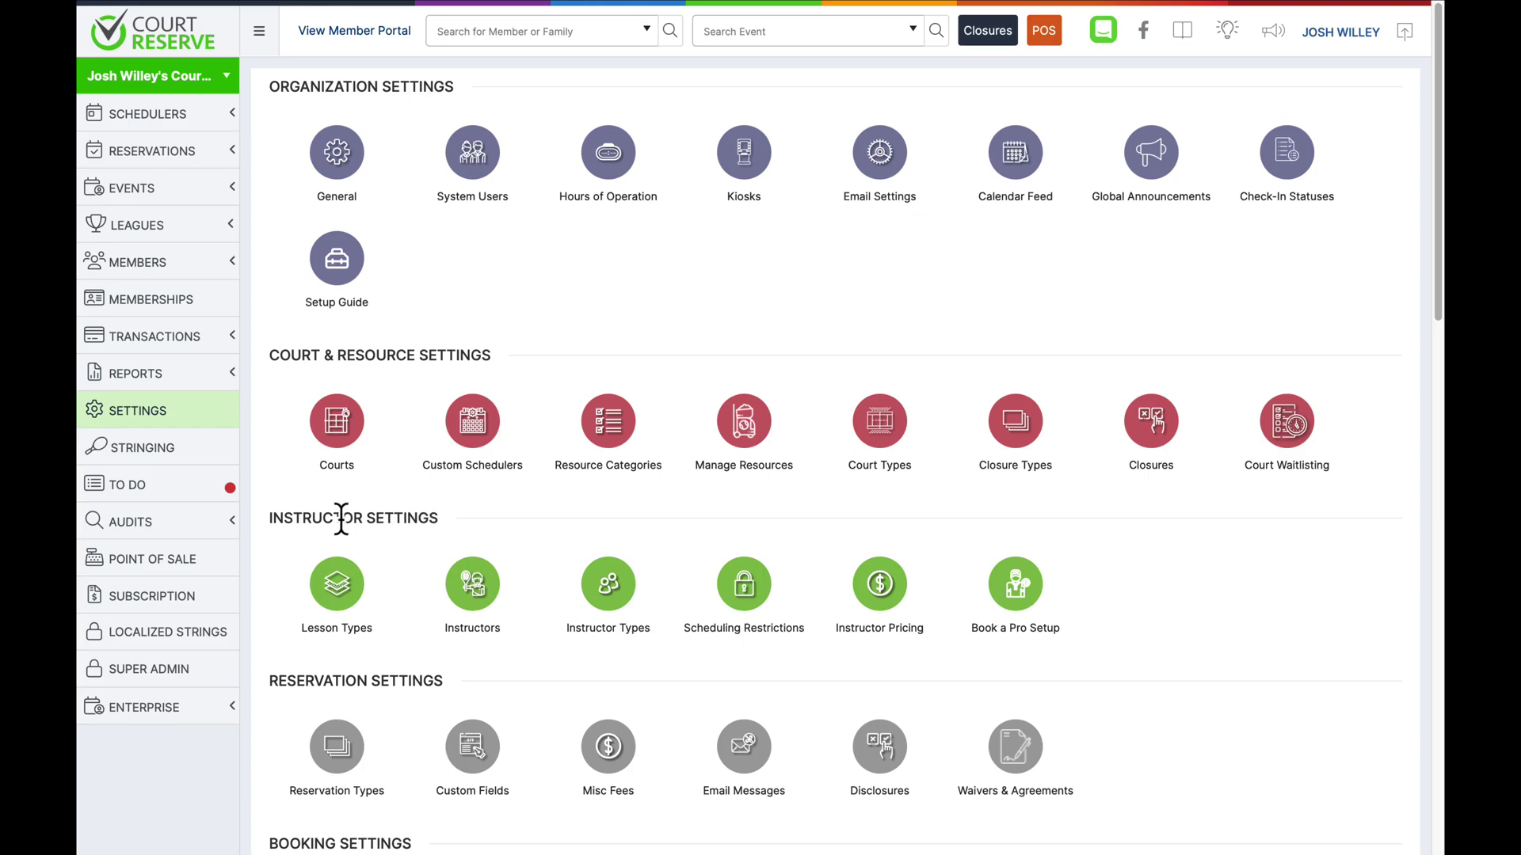
{"action": "left_click", "coordinate": [342, 611]}
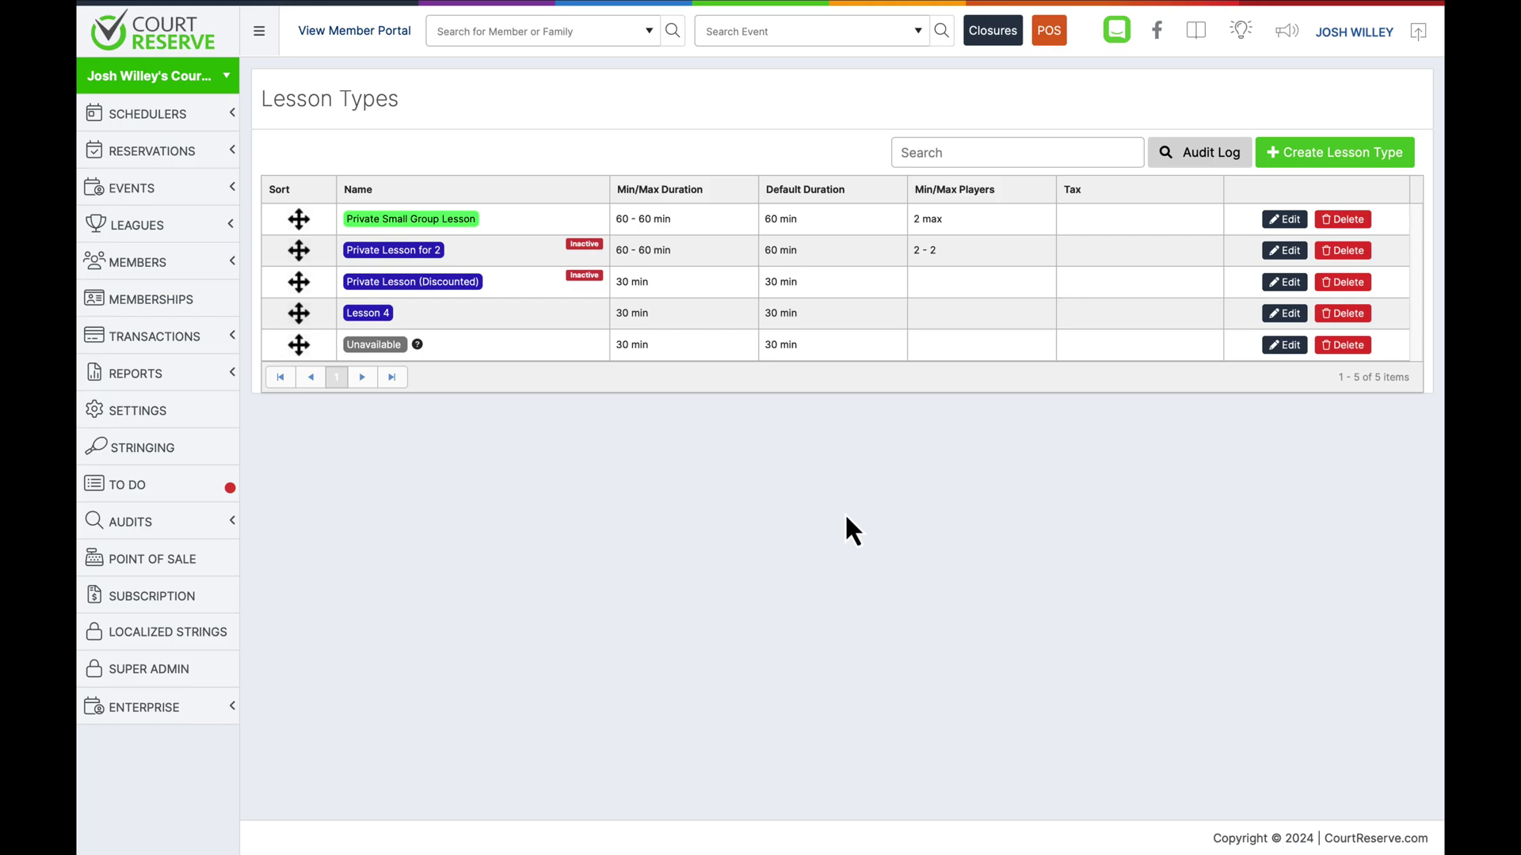
{"action": "left_click", "coordinate": [1331, 163]}
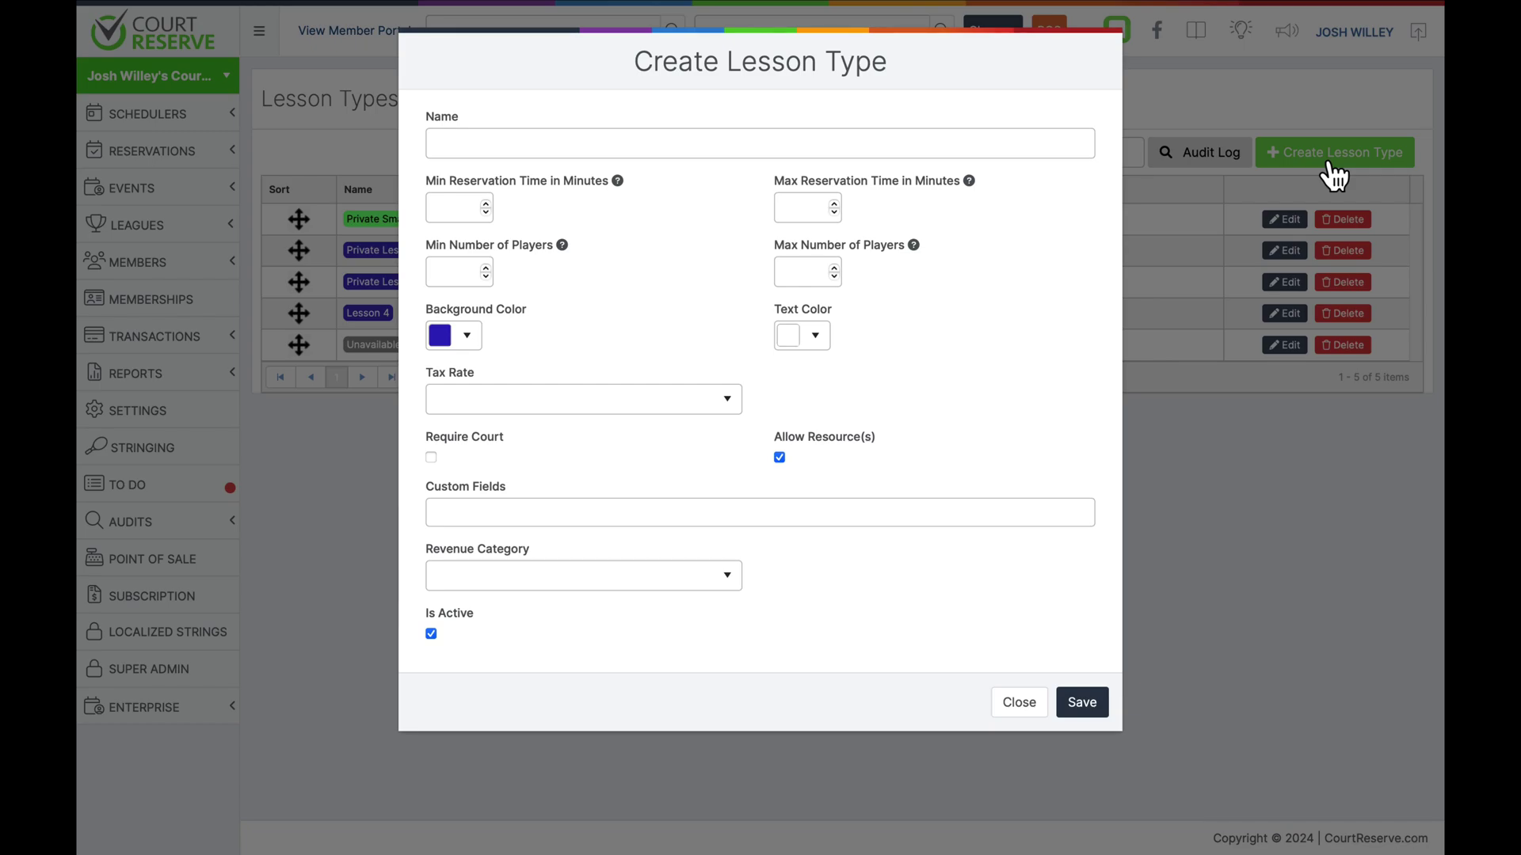
{"action": "type", "text": "Private Lesson for 2"}
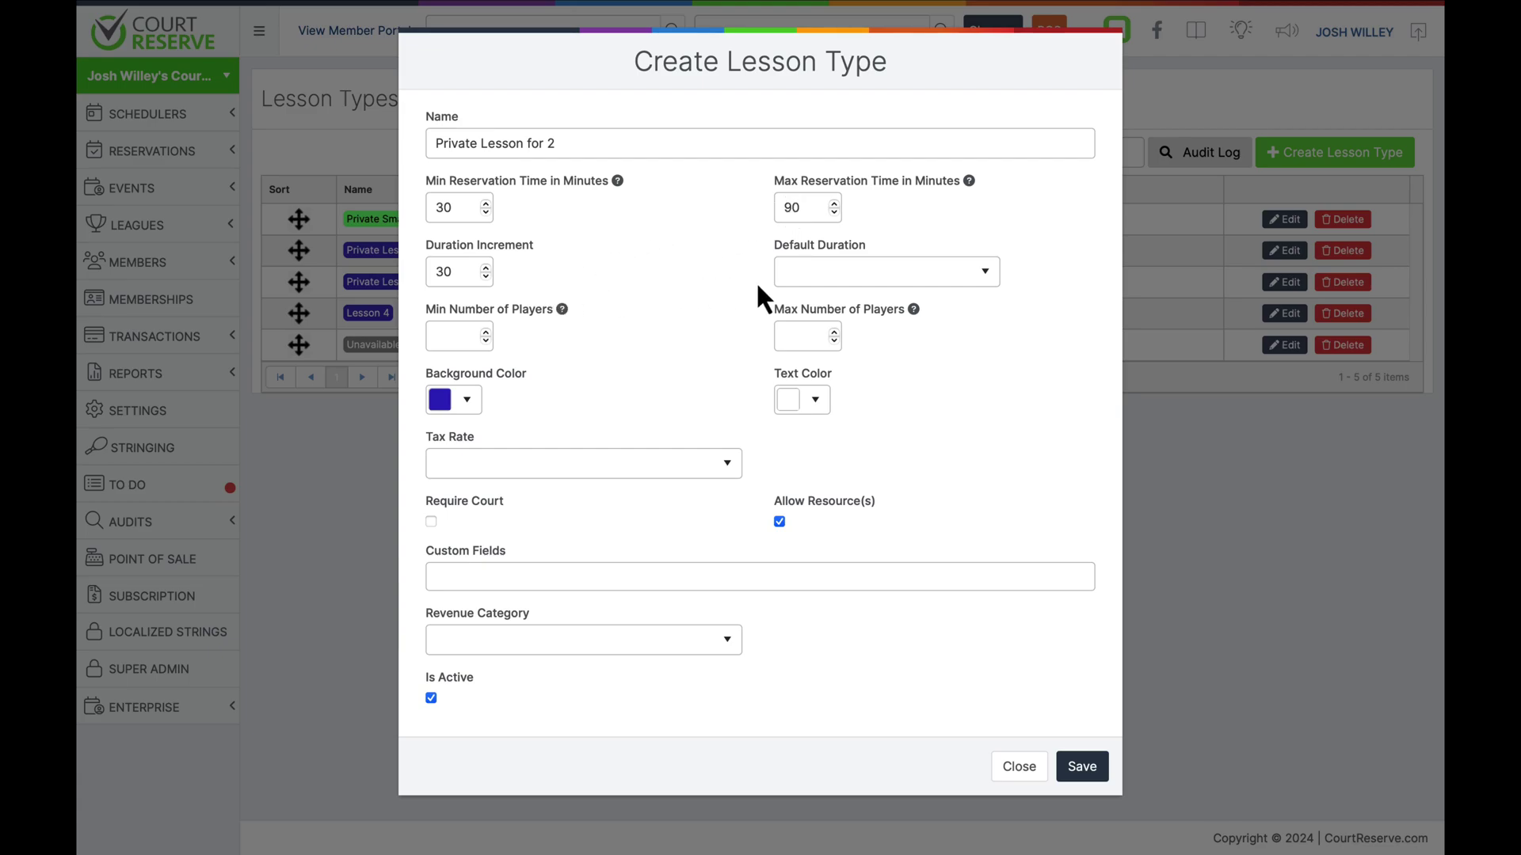
Set the reservation time to 60 minutes minimum and 120 minutes maximum with a 60-minute increment, and check the default duration choices.
{"action": "left_click", "coordinate": [826, 277]}
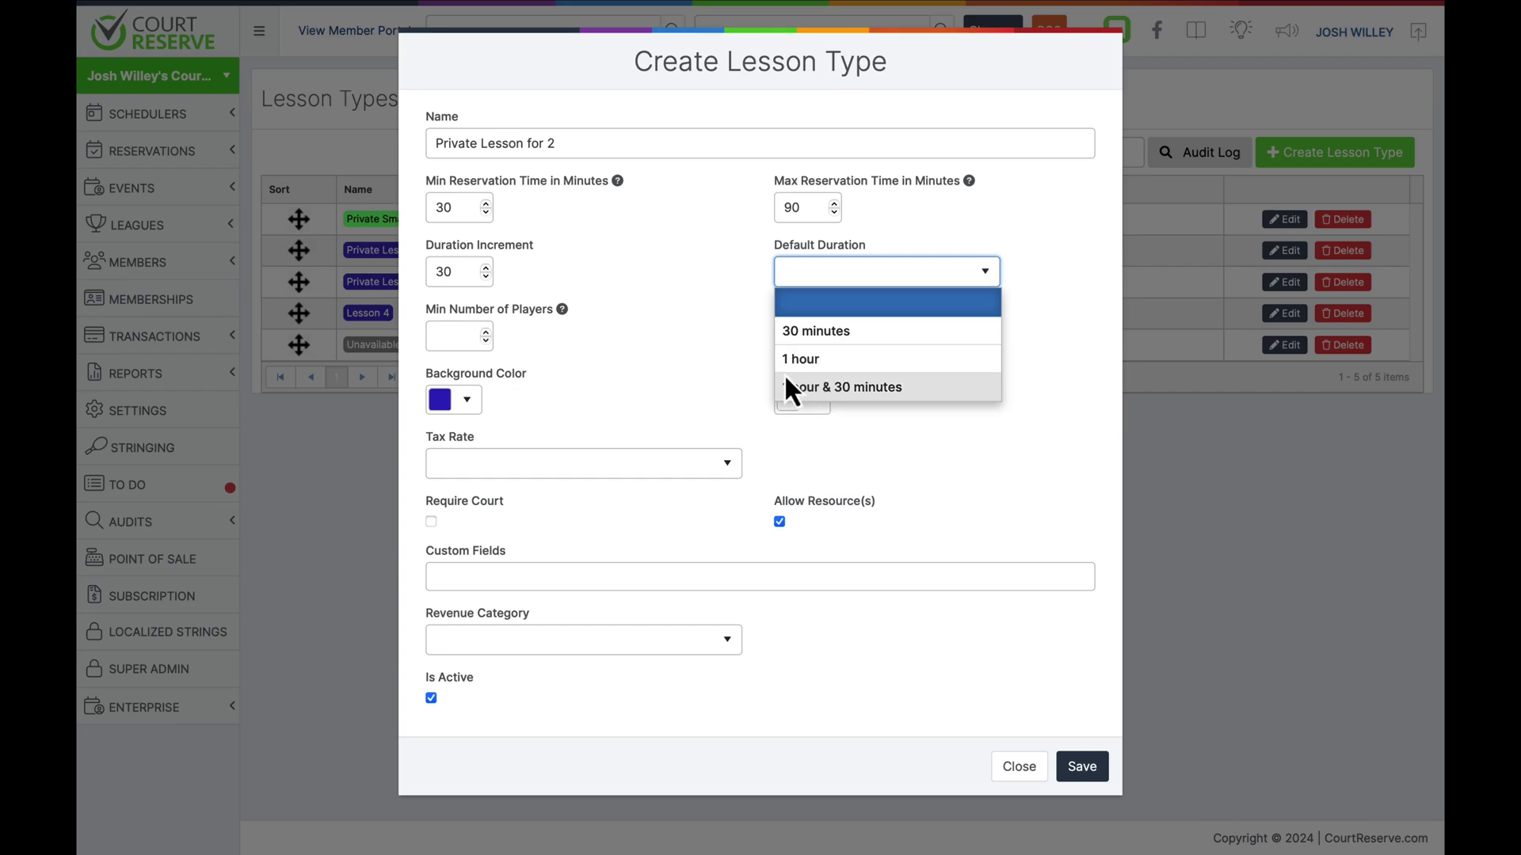
{"action": "left_click", "coordinate": [441, 274]}
{"action": "double_click", "coordinate": [442, 272]}
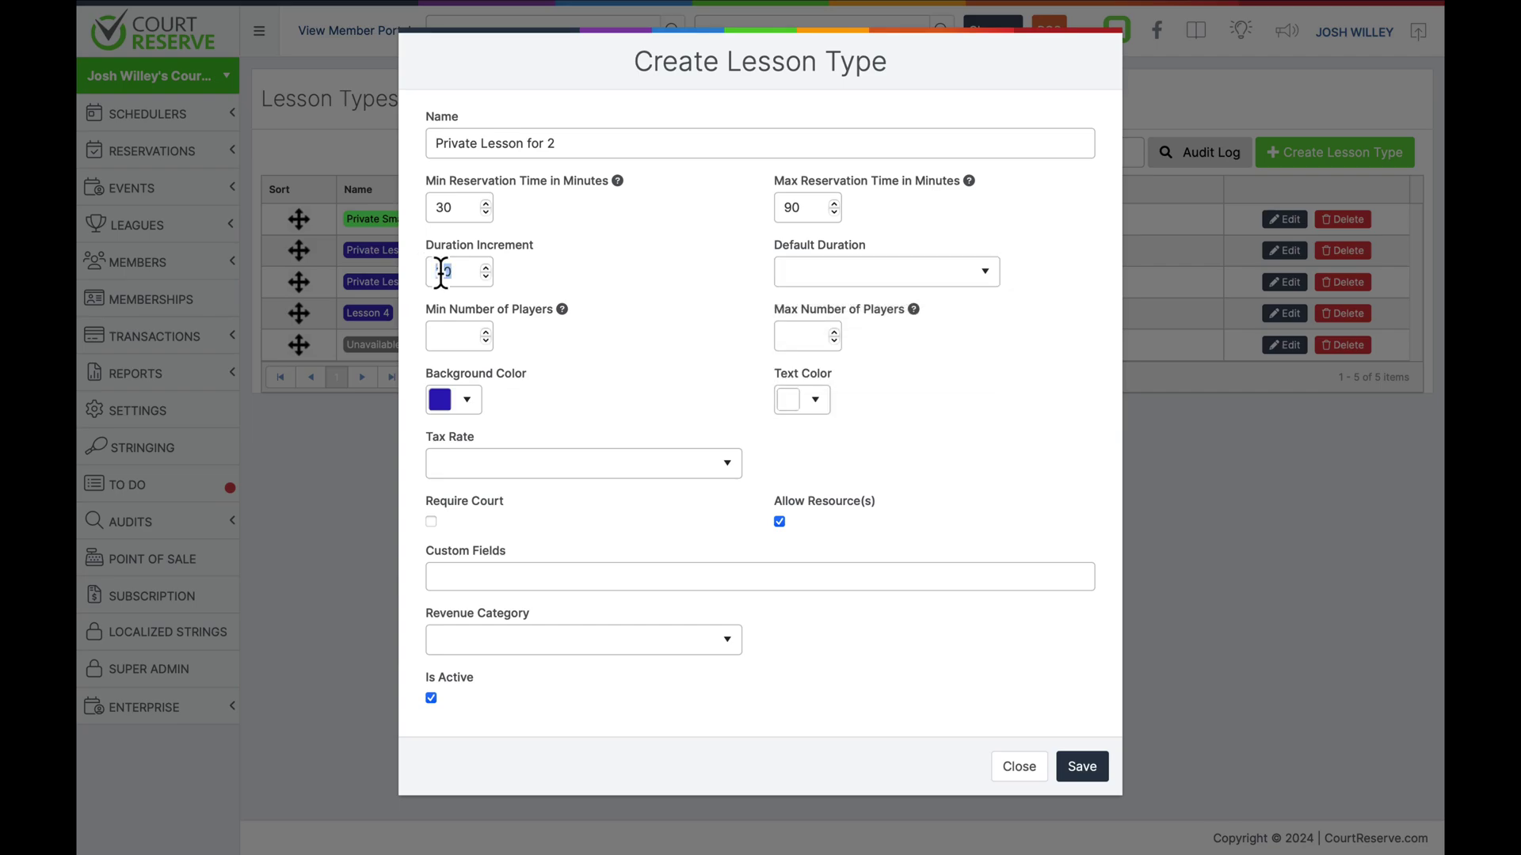
{"action": "type", "text": "60"}
{"action": "double_click", "coordinate": [452, 208]}
{"action": "type", "text": "60"}
{"action": "double_click", "coordinate": [792, 207]}
{"action": "type", "text": "120"}
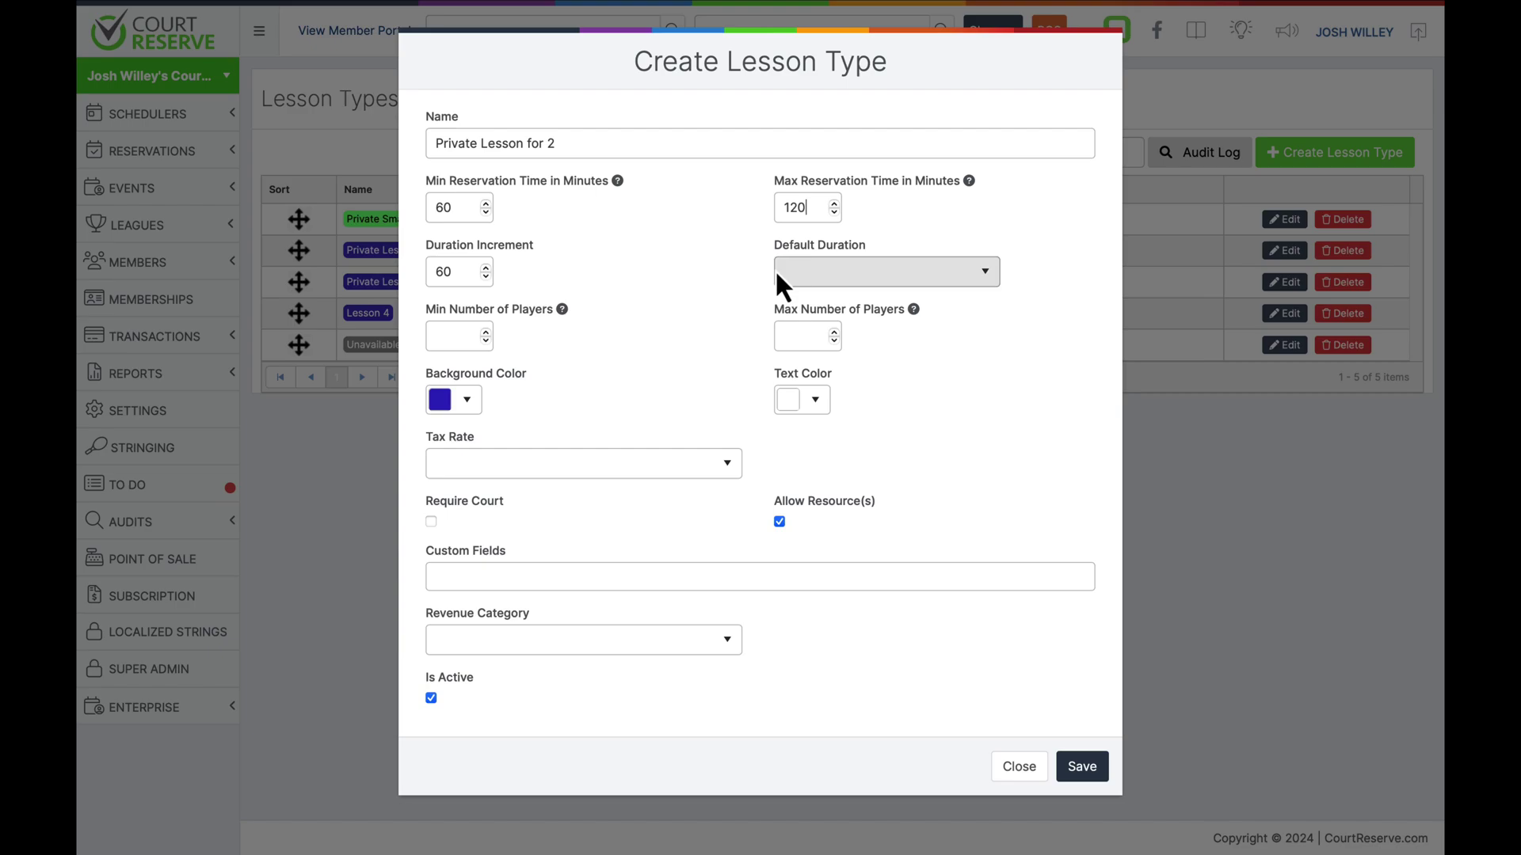
{"action": "left_click", "coordinate": [821, 273]}
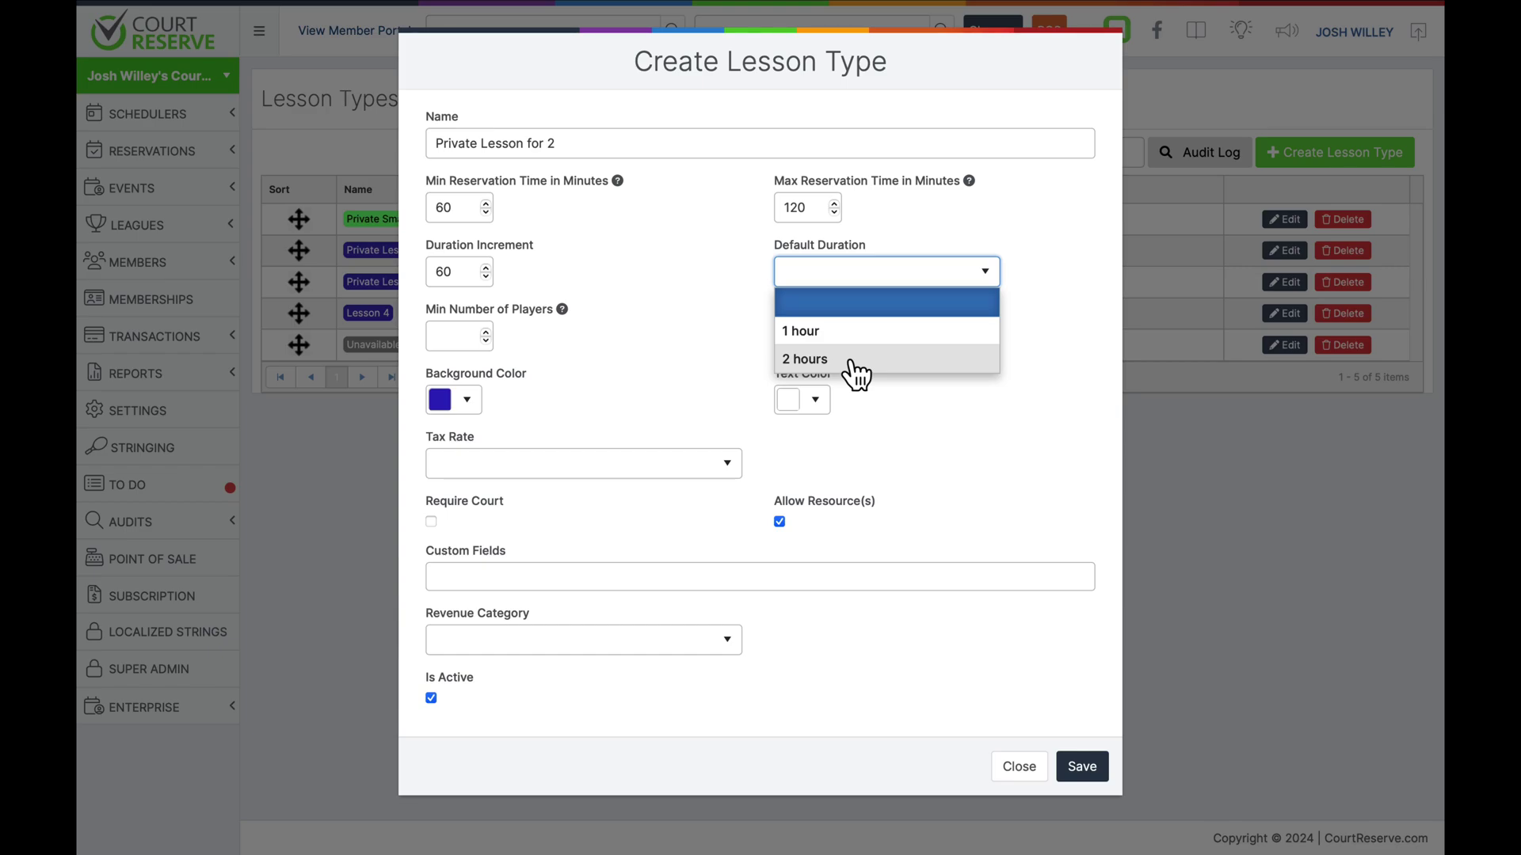
{"action": "left_click", "coordinate": [691, 348]}
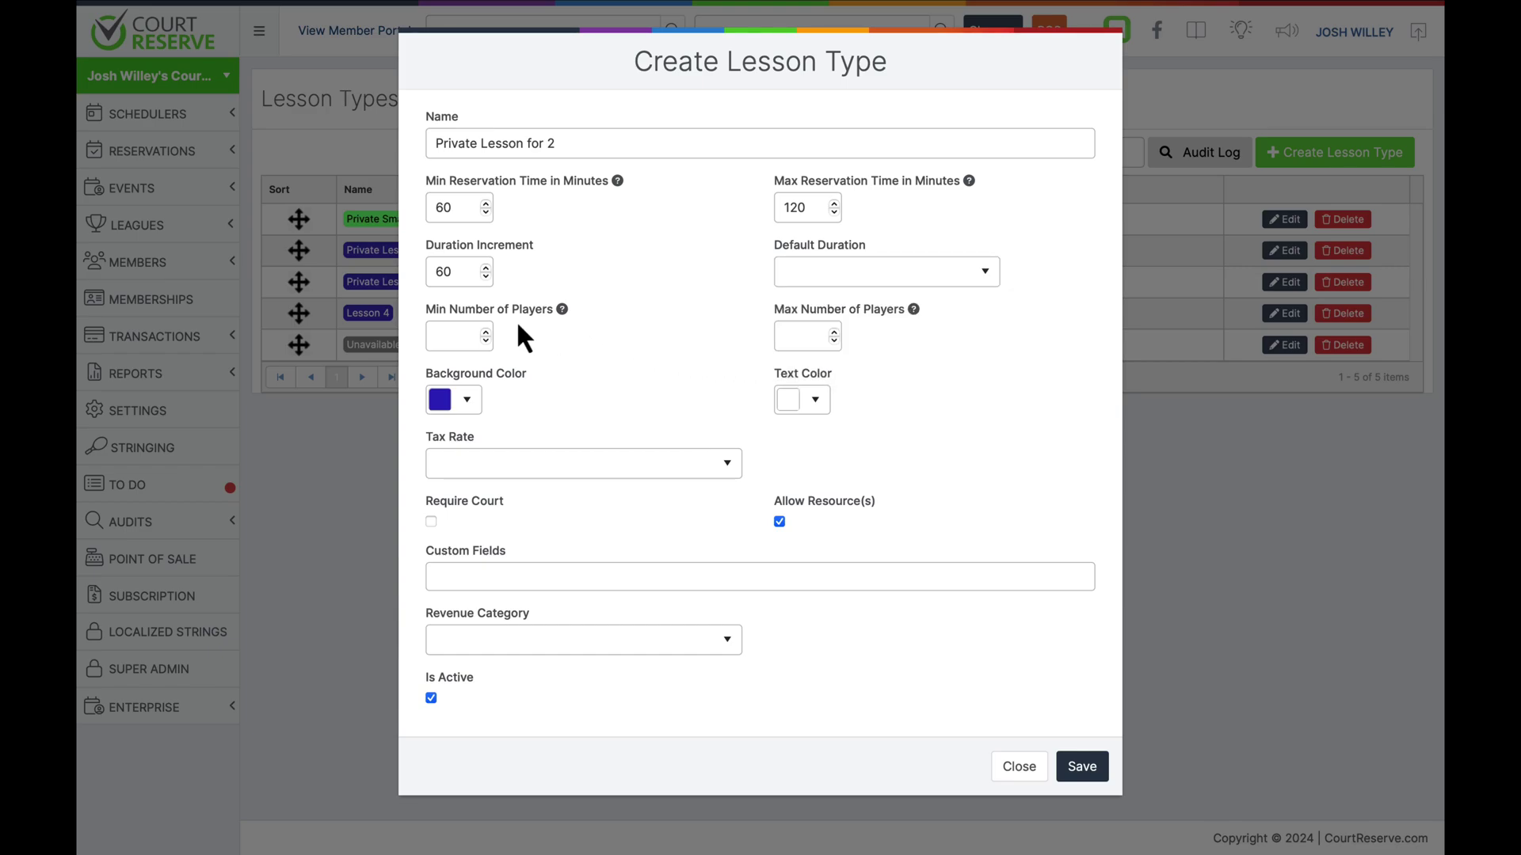
Set both the minimum and maximum number of players for the lesson type to 2.
{"action": "left_click", "coordinate": [457, 337]}
{"action": "type", "text": "2"}
{"action": "left_click", "coordinate": [795, 334]}
{"action": "type", "text": "2"}
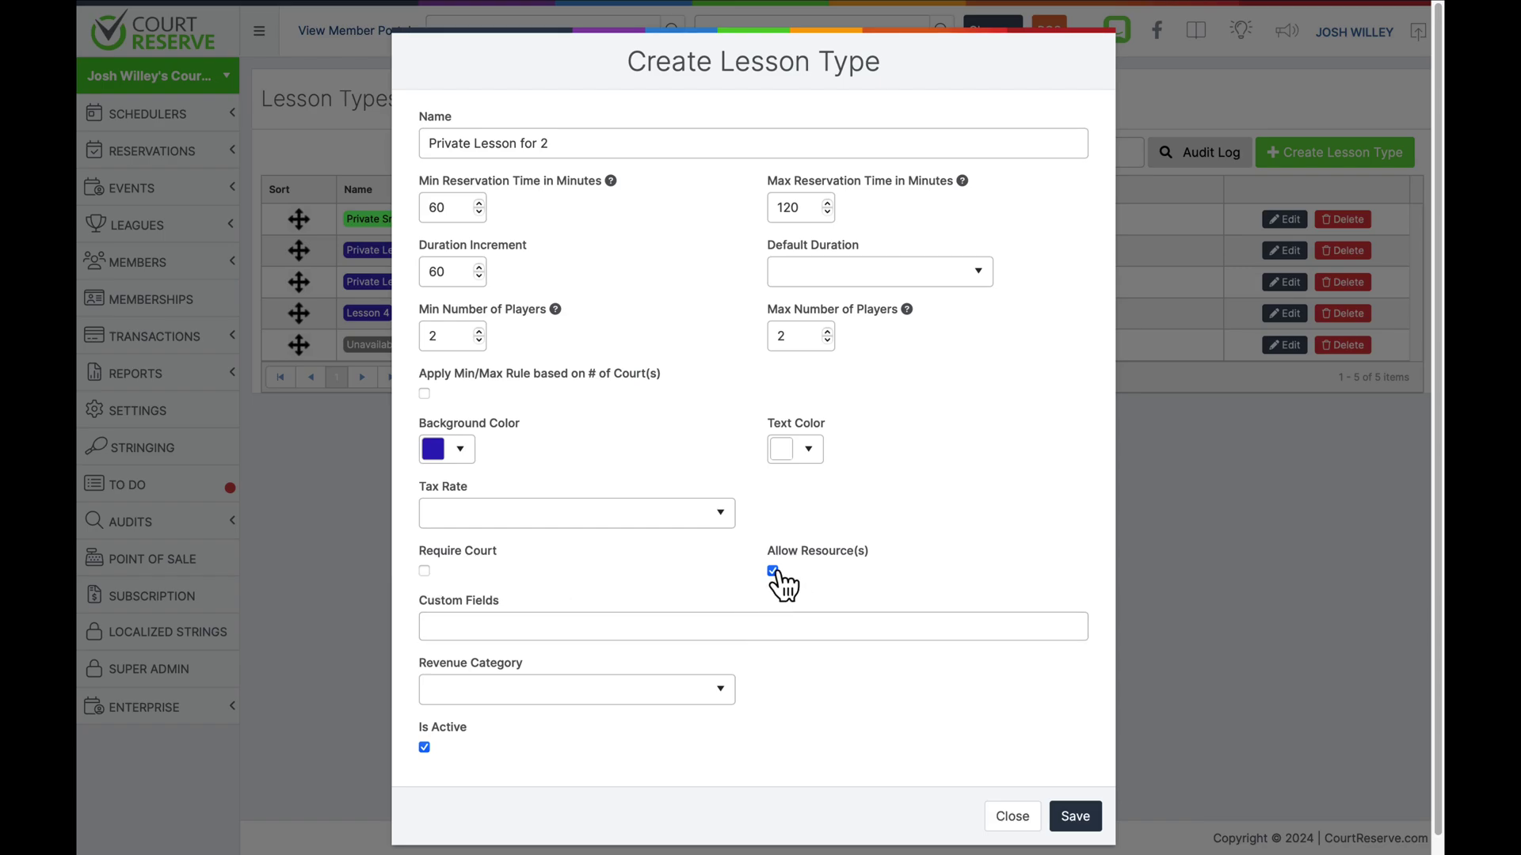
Check which custom fields are available without adding any, and save the lesson type.
{"action": "left_click", "coordinate": [678, 626]}
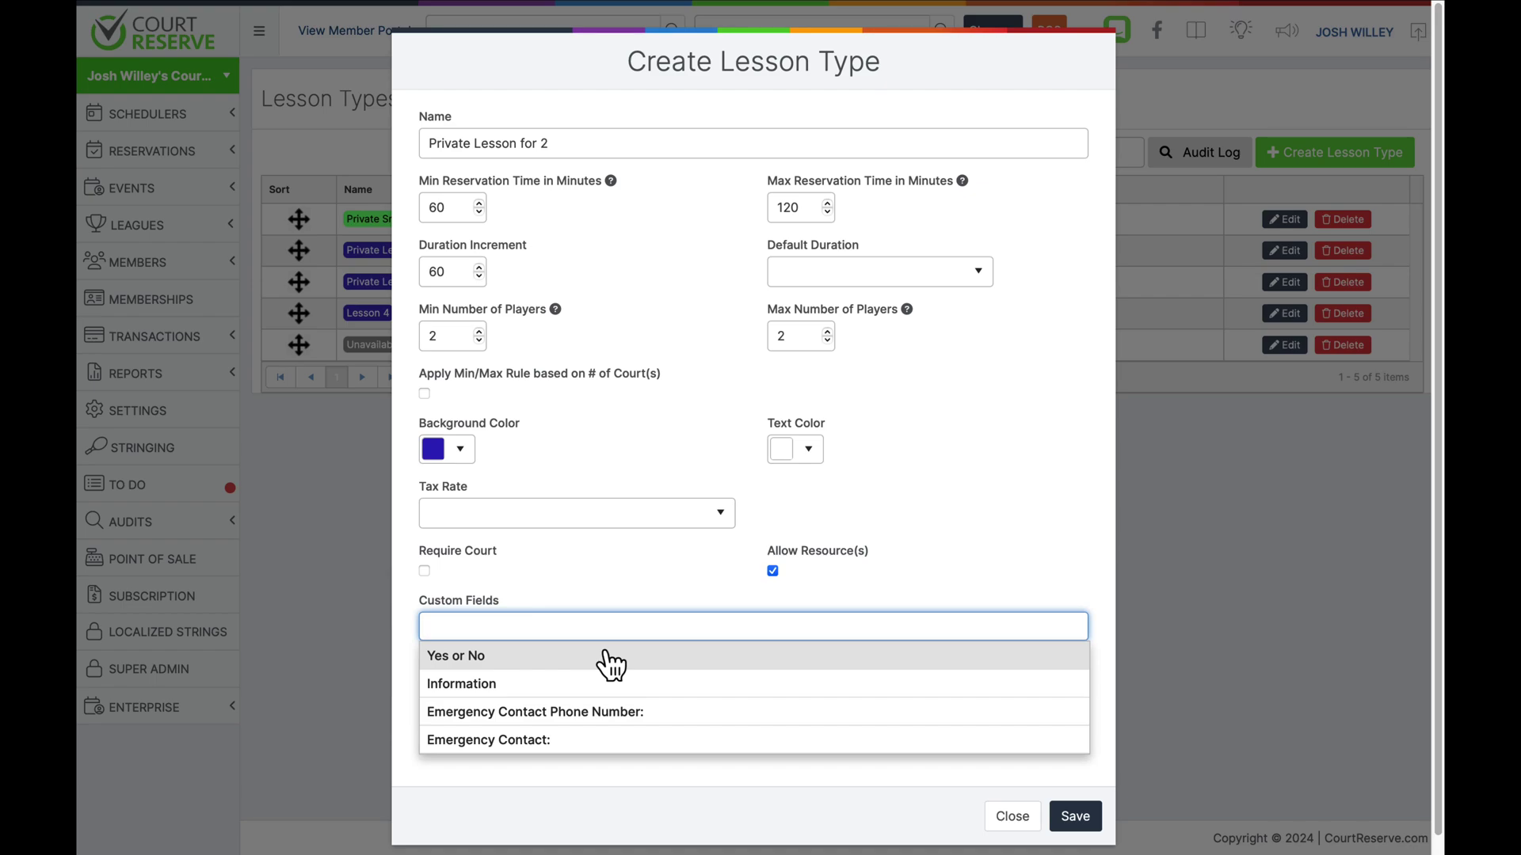
{"action": "left_click", "coordinate": [621, 584]}
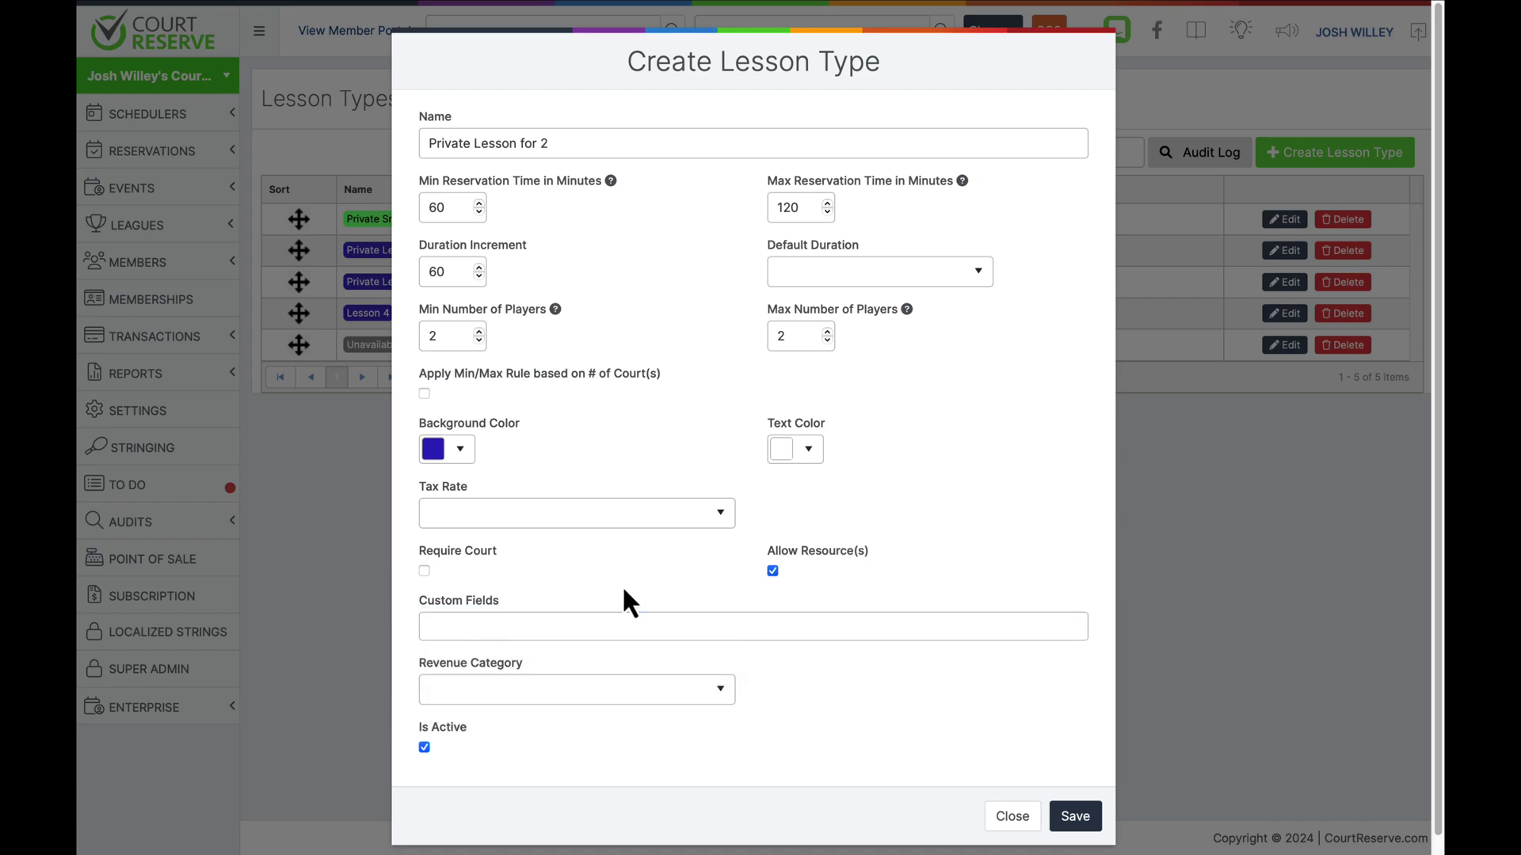
{"action": "left_click", "coordinate": [1077, 817]}
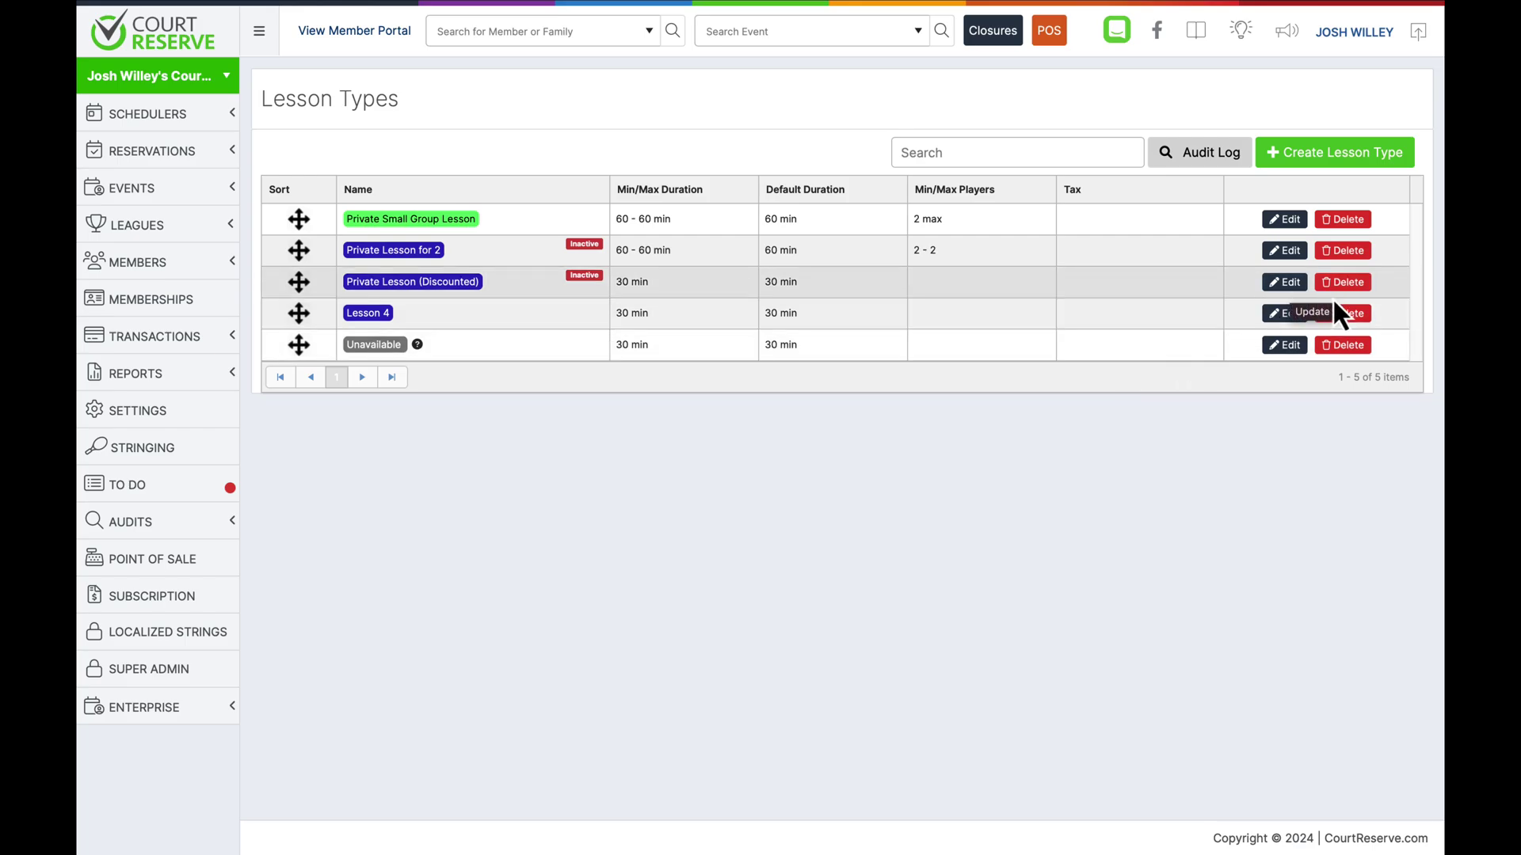
Open the Instructors settings and start creating a new instructor.
{"action": "left_click", "coordinate": [202, 422]}
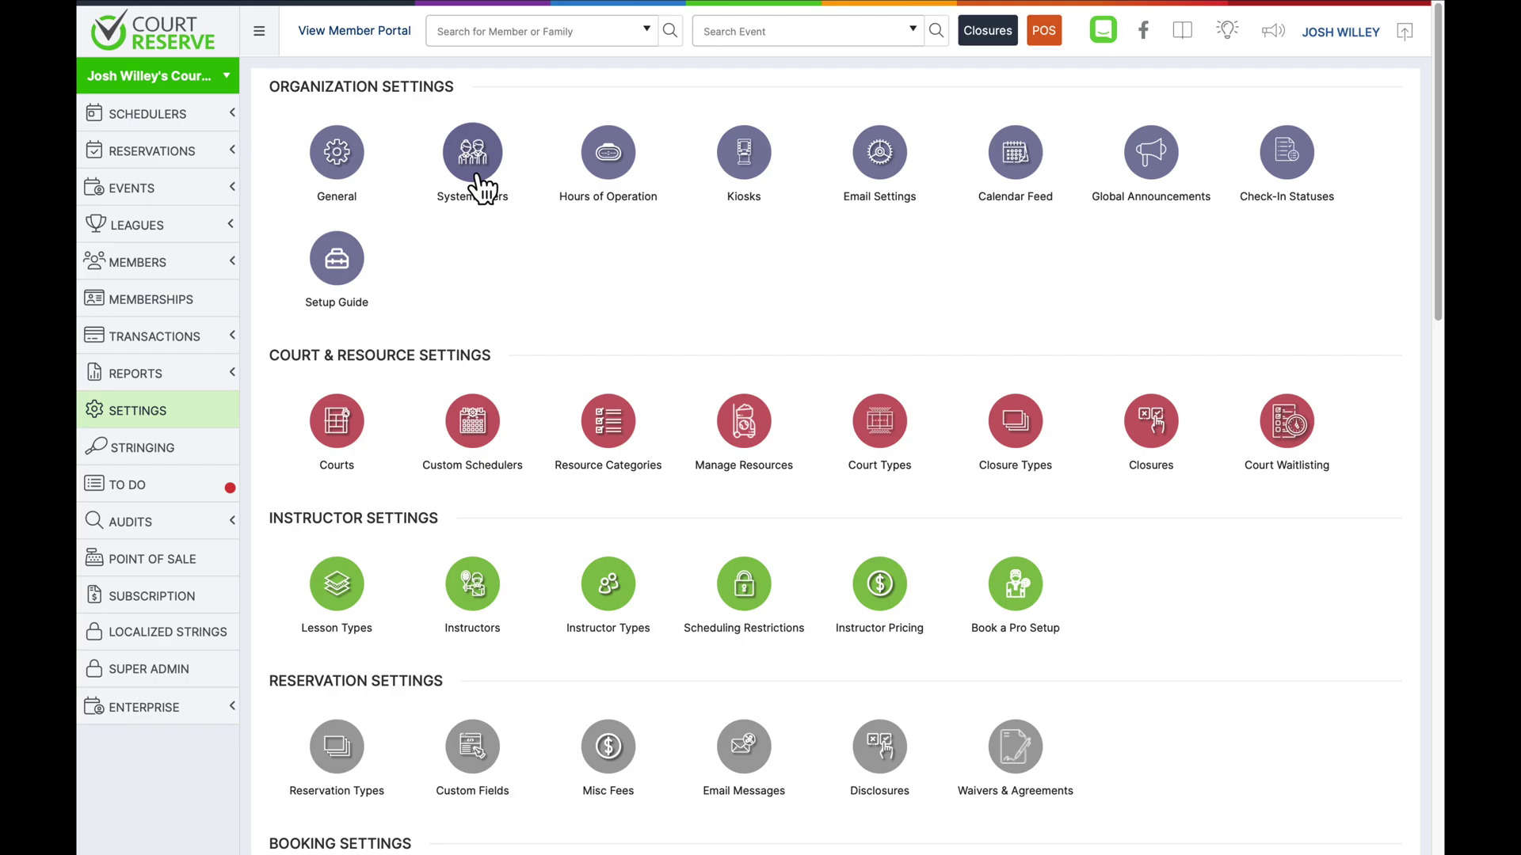
{"action": "left_click", "coordinate": [473, 607]}
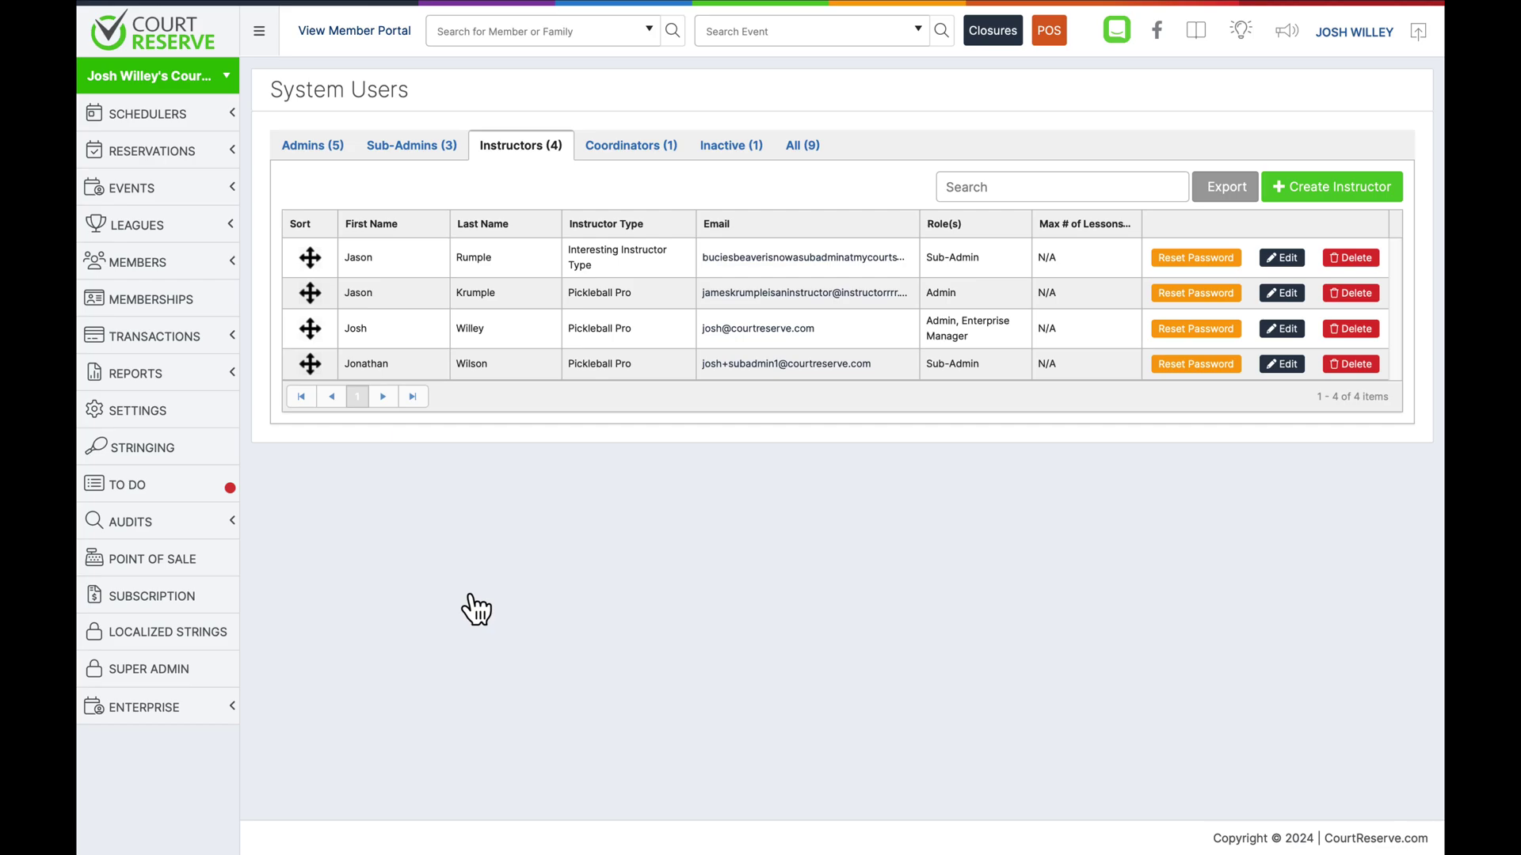
{"action": "left_click", "coordinate": [1335, 190]}
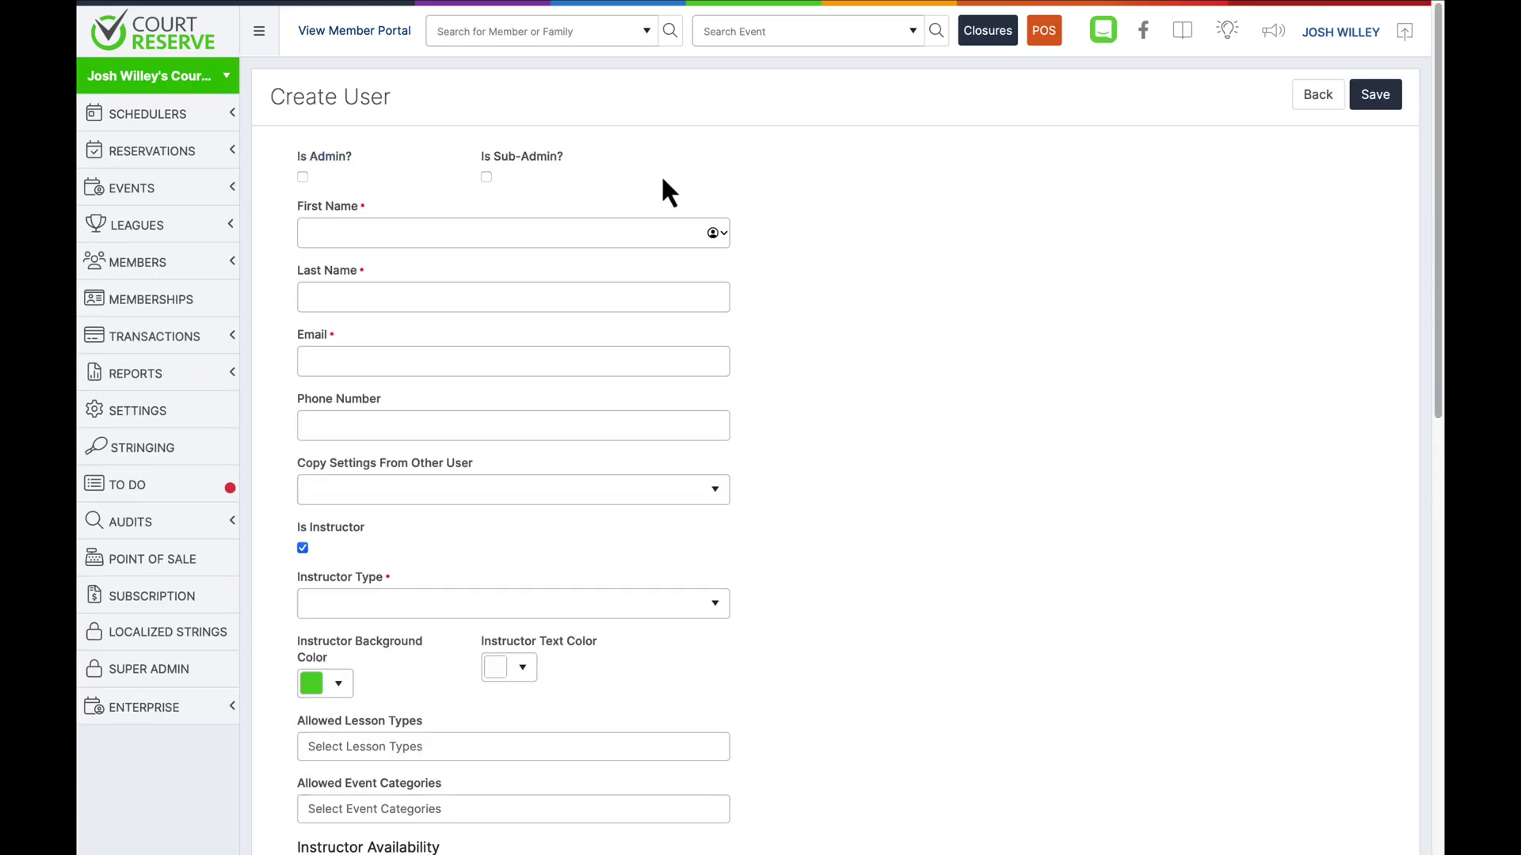
Turn the new user's admin role on and off again, and mark the user as a sub-admin instead.
{"action": "left_click", "coordinate": [302, 177]}
{"action": "left_click", "coordinate": [303, 177]}
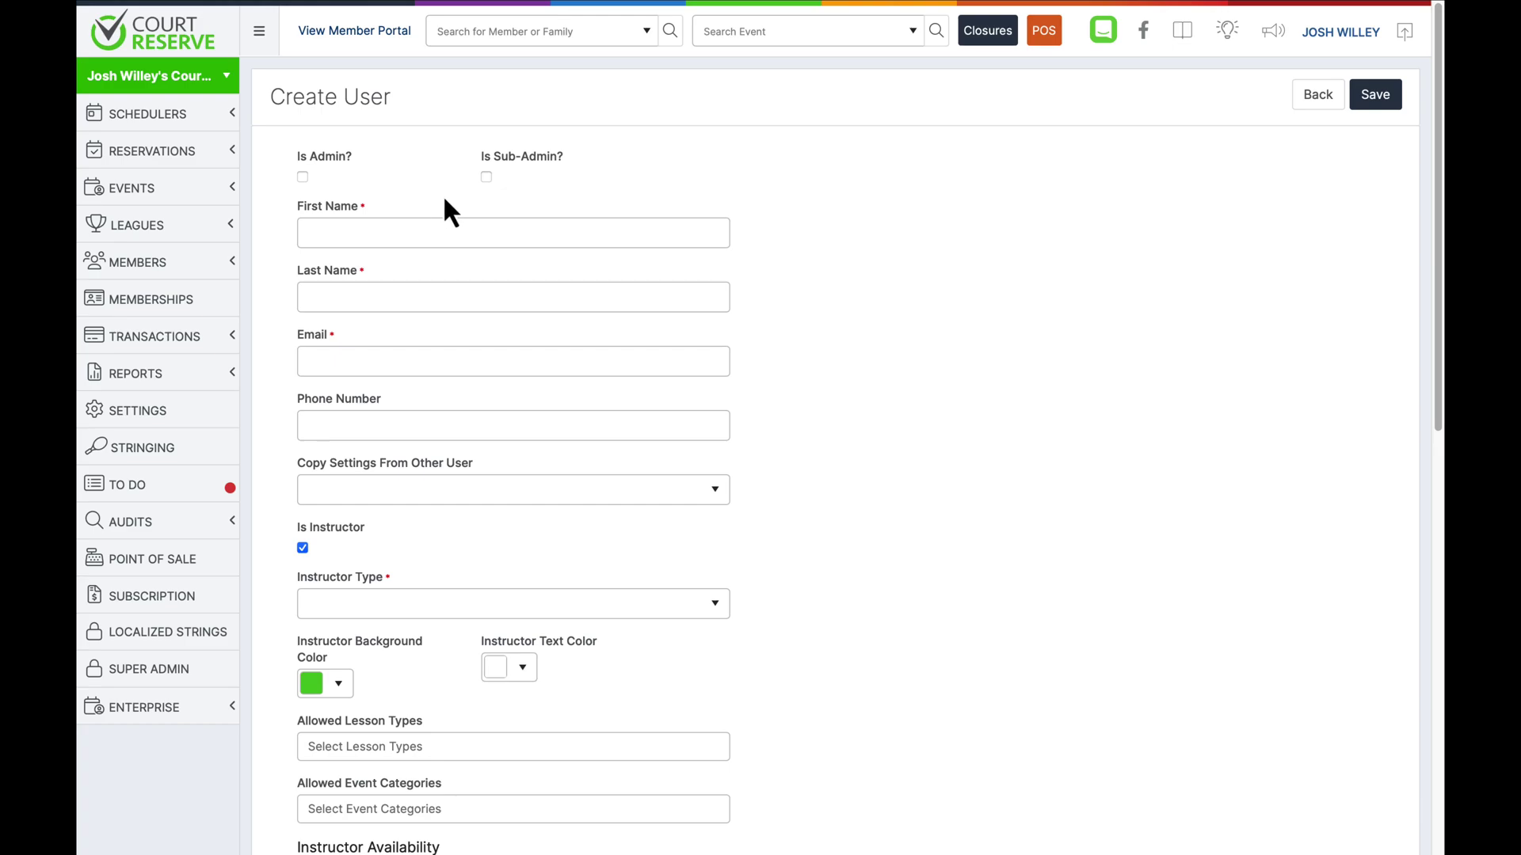
{"action": "left_click", "coordinate": [487, 177]}
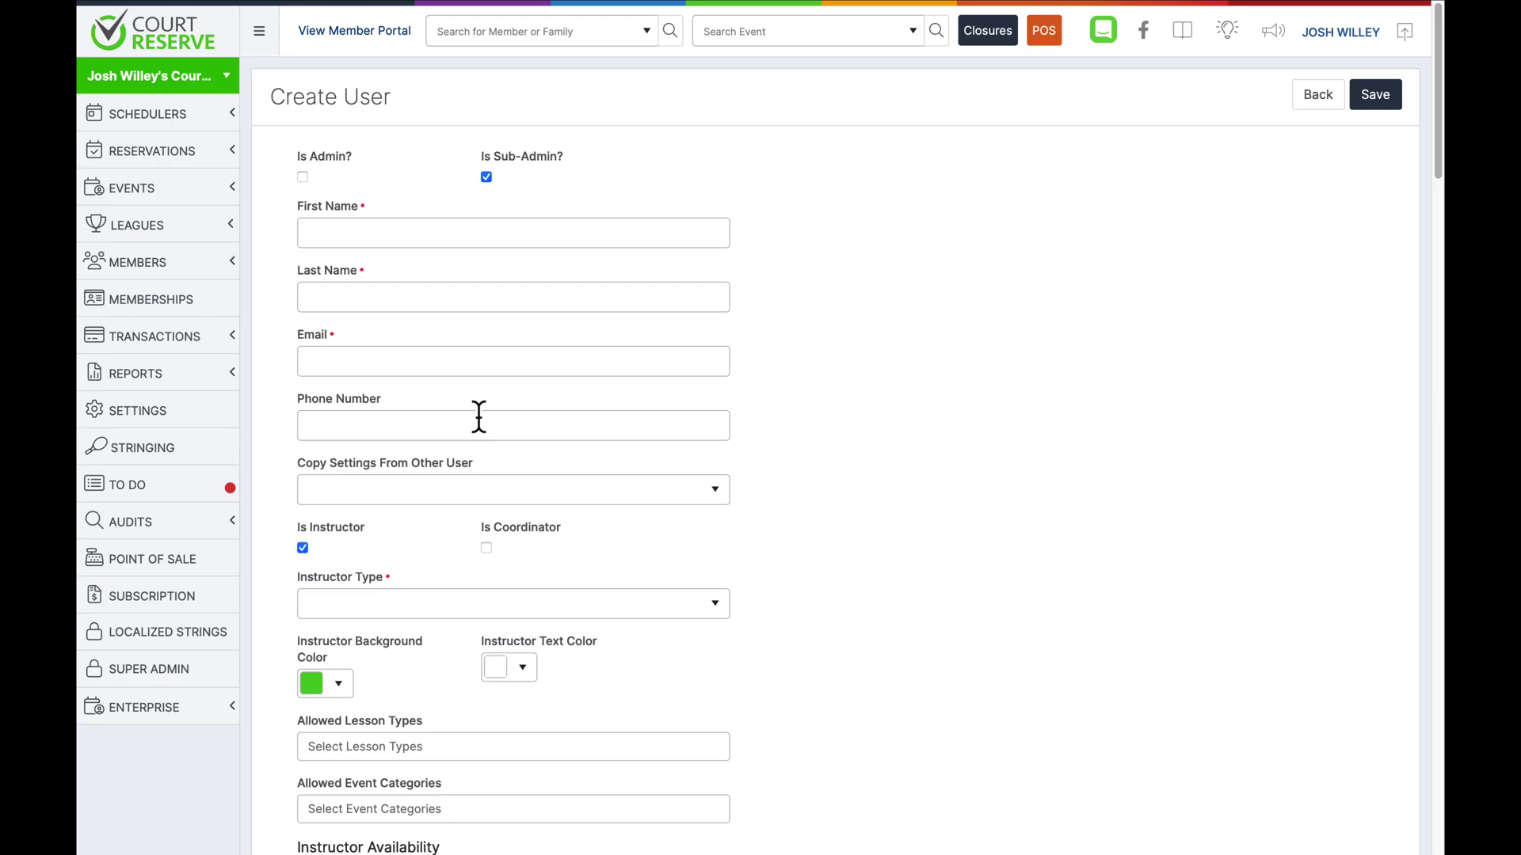
Try copying the settings of an existing sub-admin instructor to the new user, and leave the copy source empty.
{"action": "left_click", "coordinate": [480, 491]}
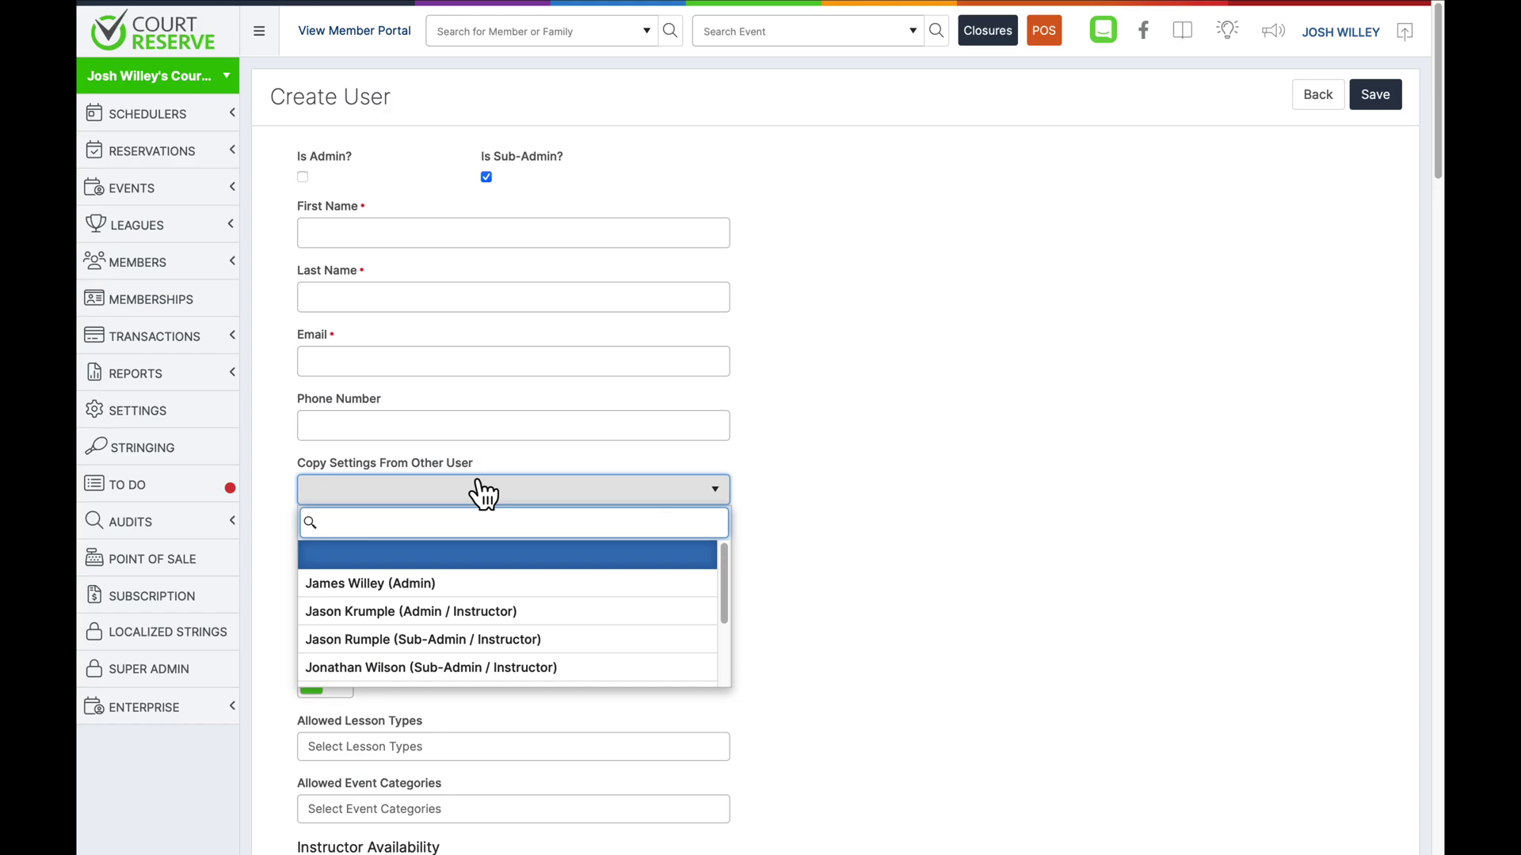
{"action": "left_click", "coordinate": [469, 640]}
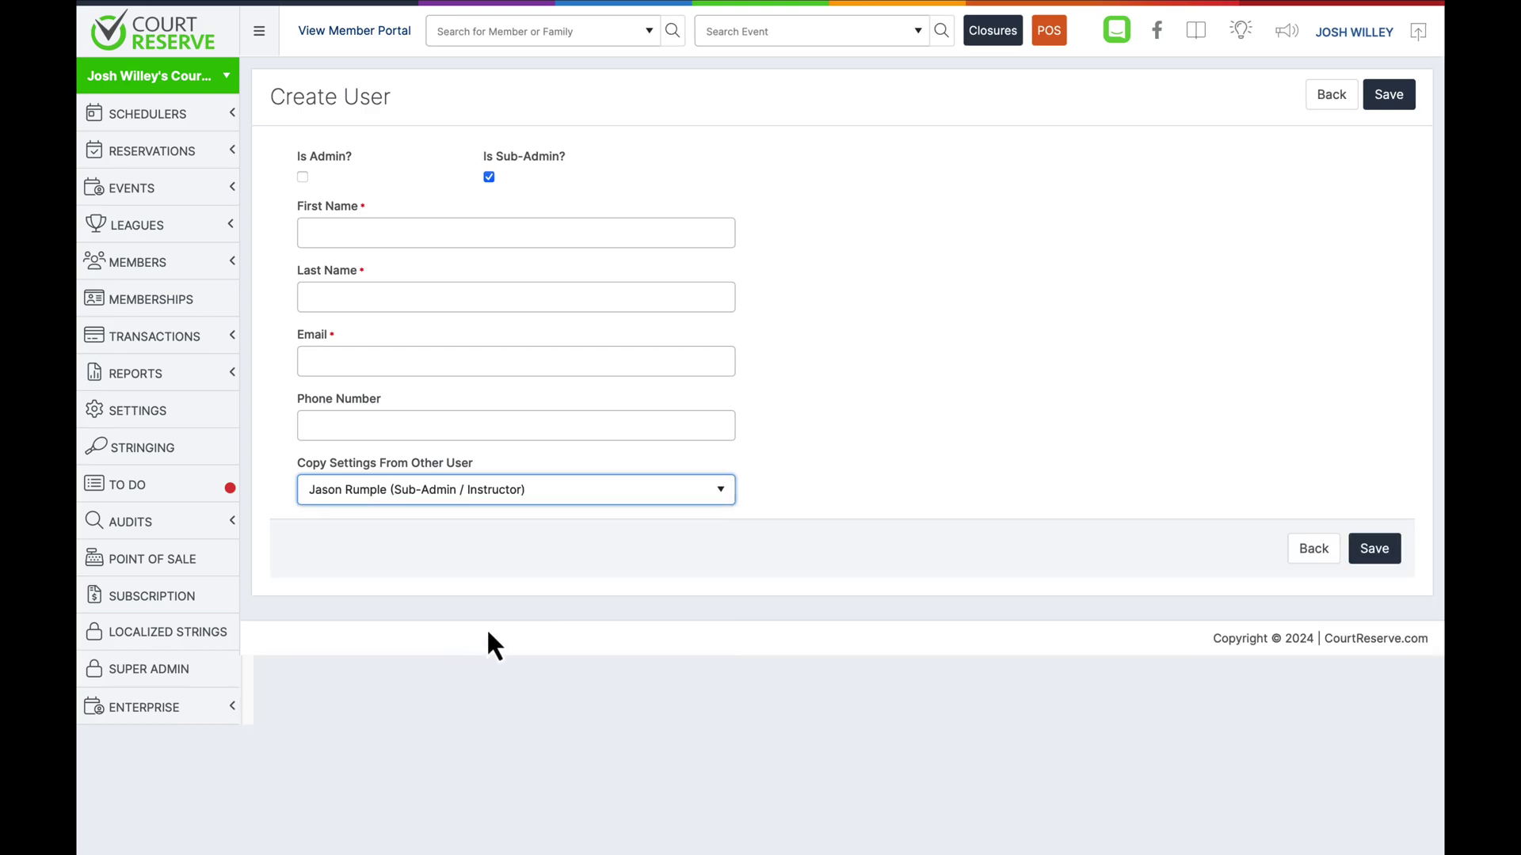
{"action": "left_click", "coordinate": [606, 504]}
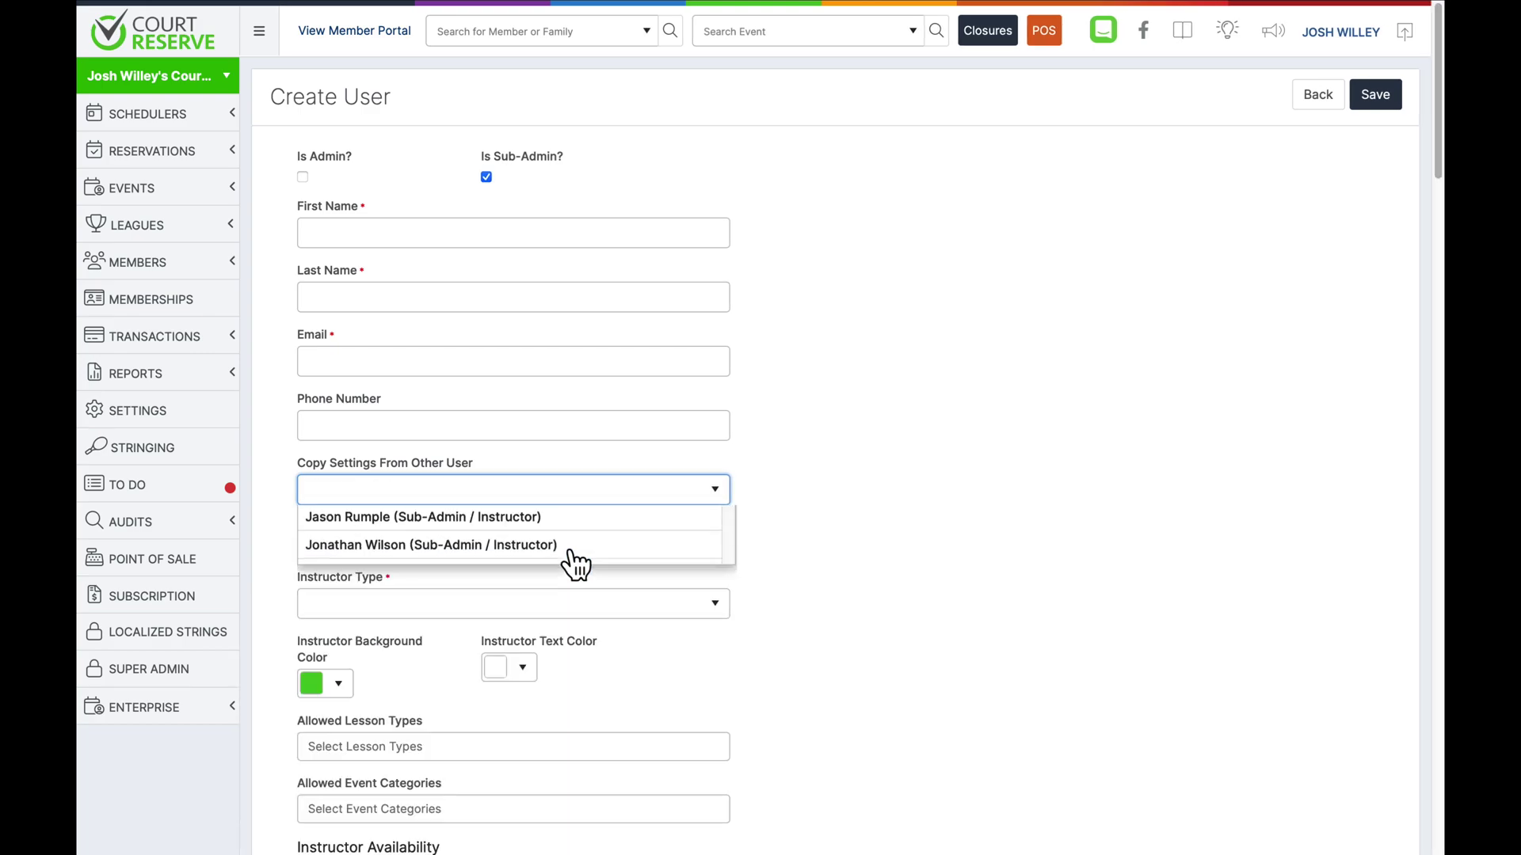
{"action": "left_click", "coordinate": [889, 474]}
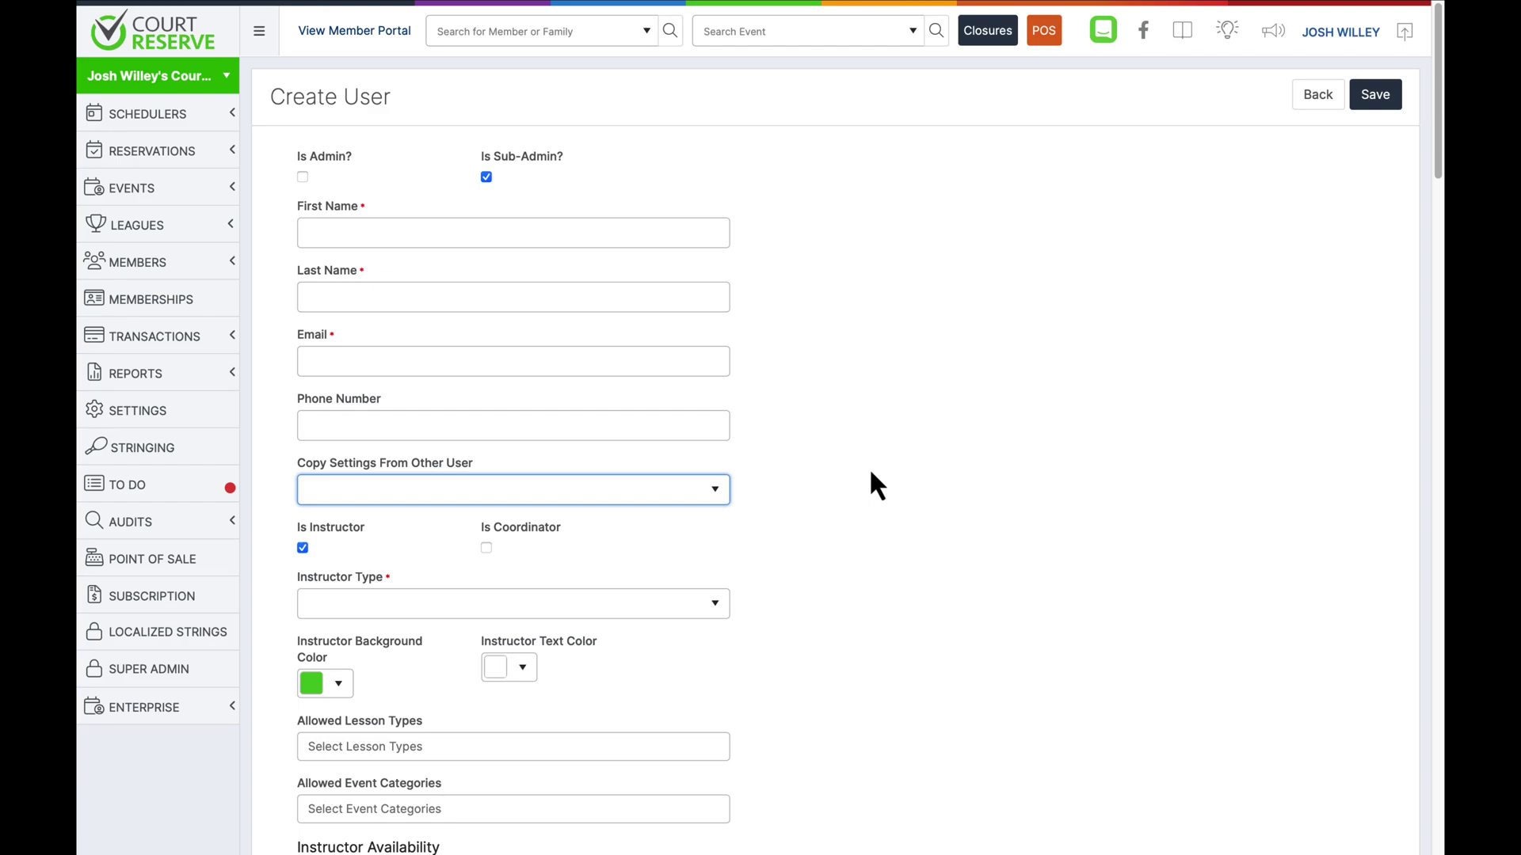
Search the instructor types for Pickleball Instructor, clear the search and close the list without choosing a type.
{"action": "scroll", "coordinate": [800, 507], "scroll_direction": "down", "scroll_amount": 1}
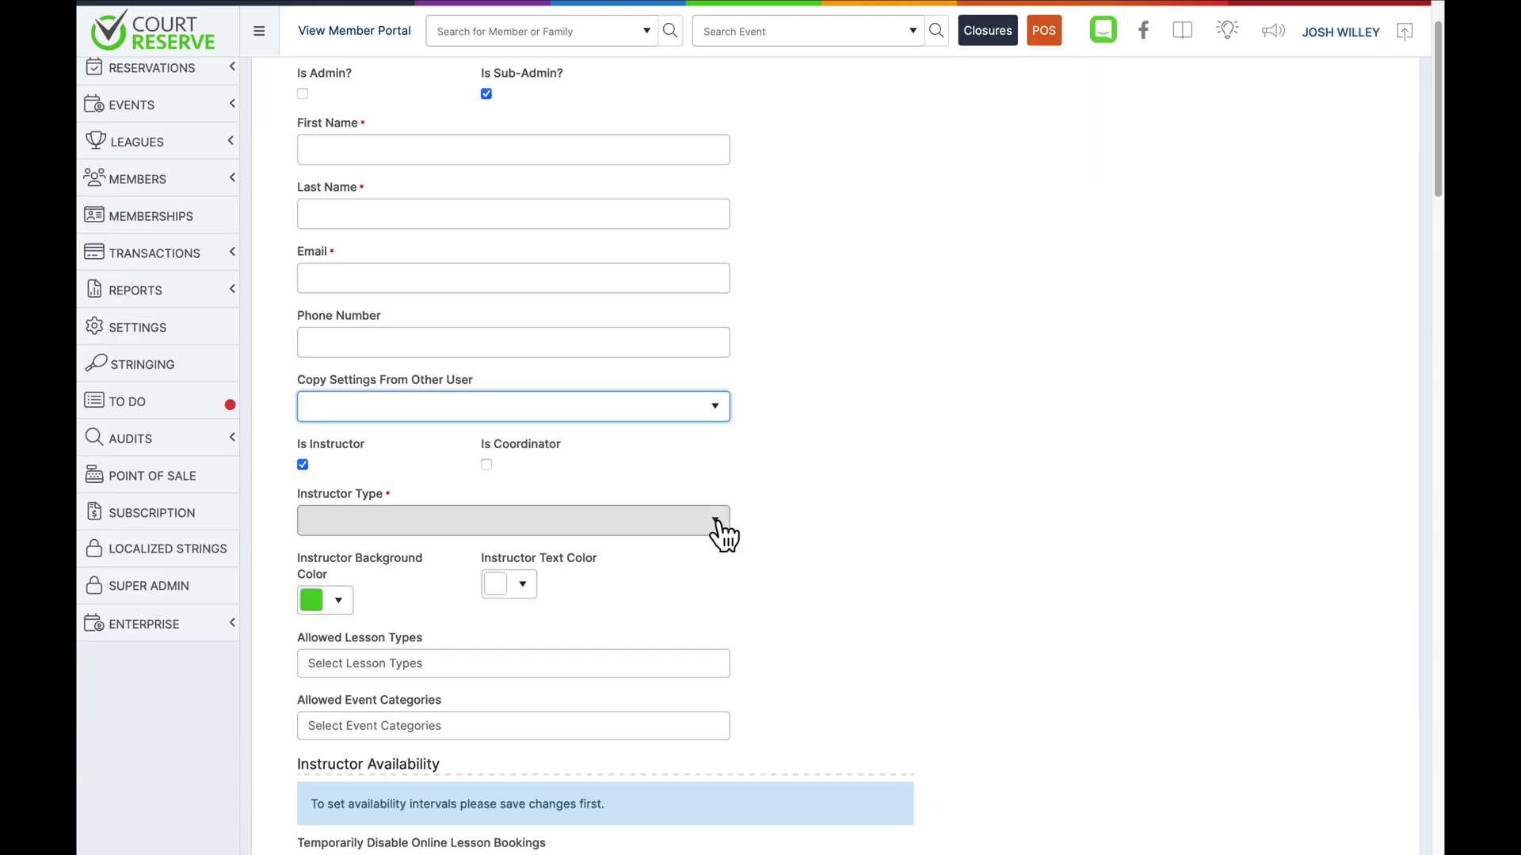
{"action": "left_click", "coordinate": [719, 524]}
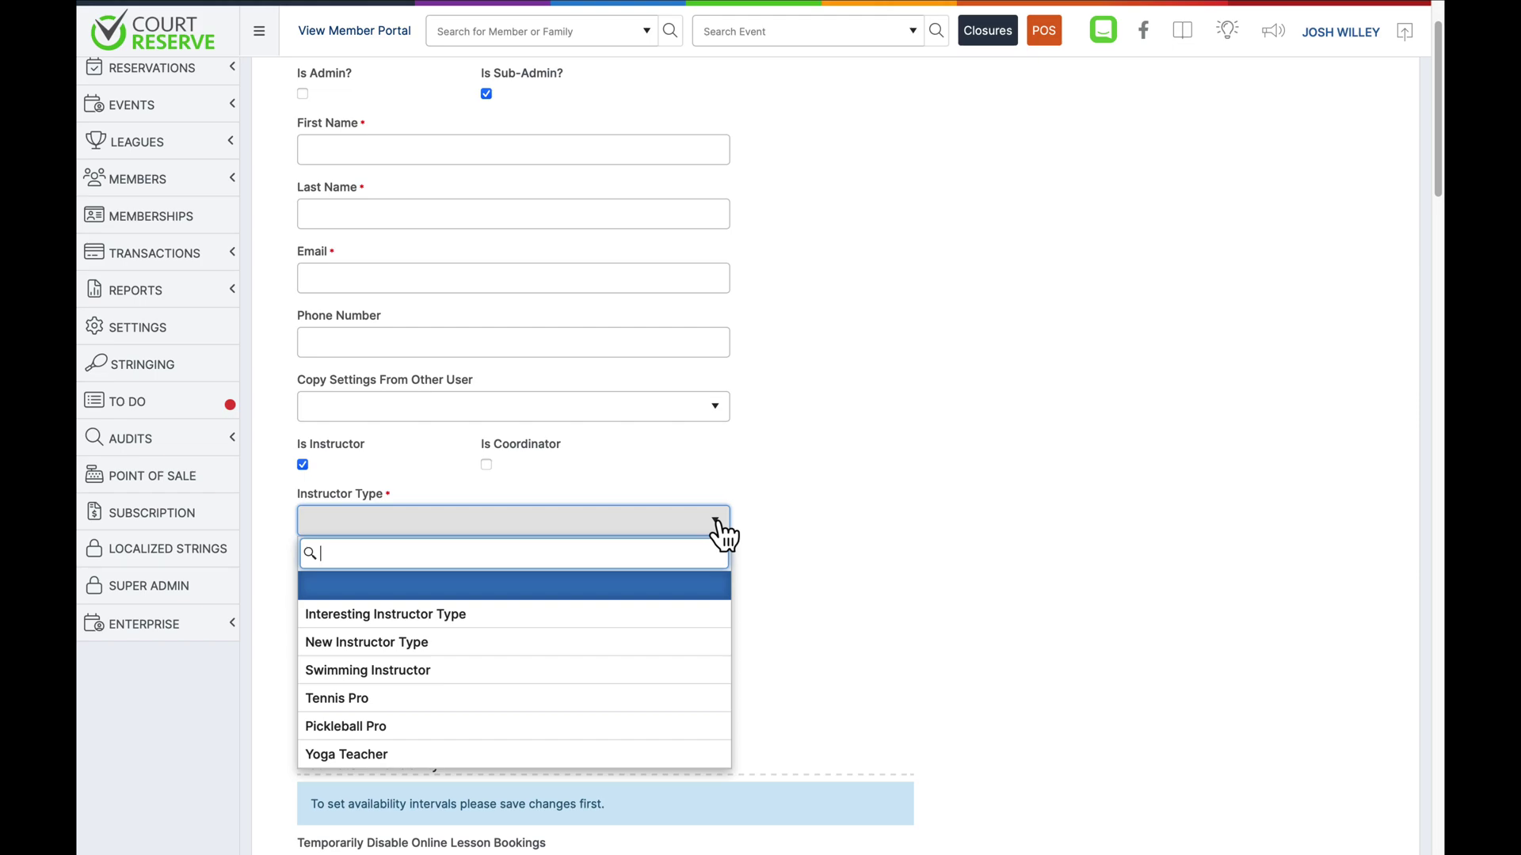
{"action": "type", "text": "Pickleball Instructor"}
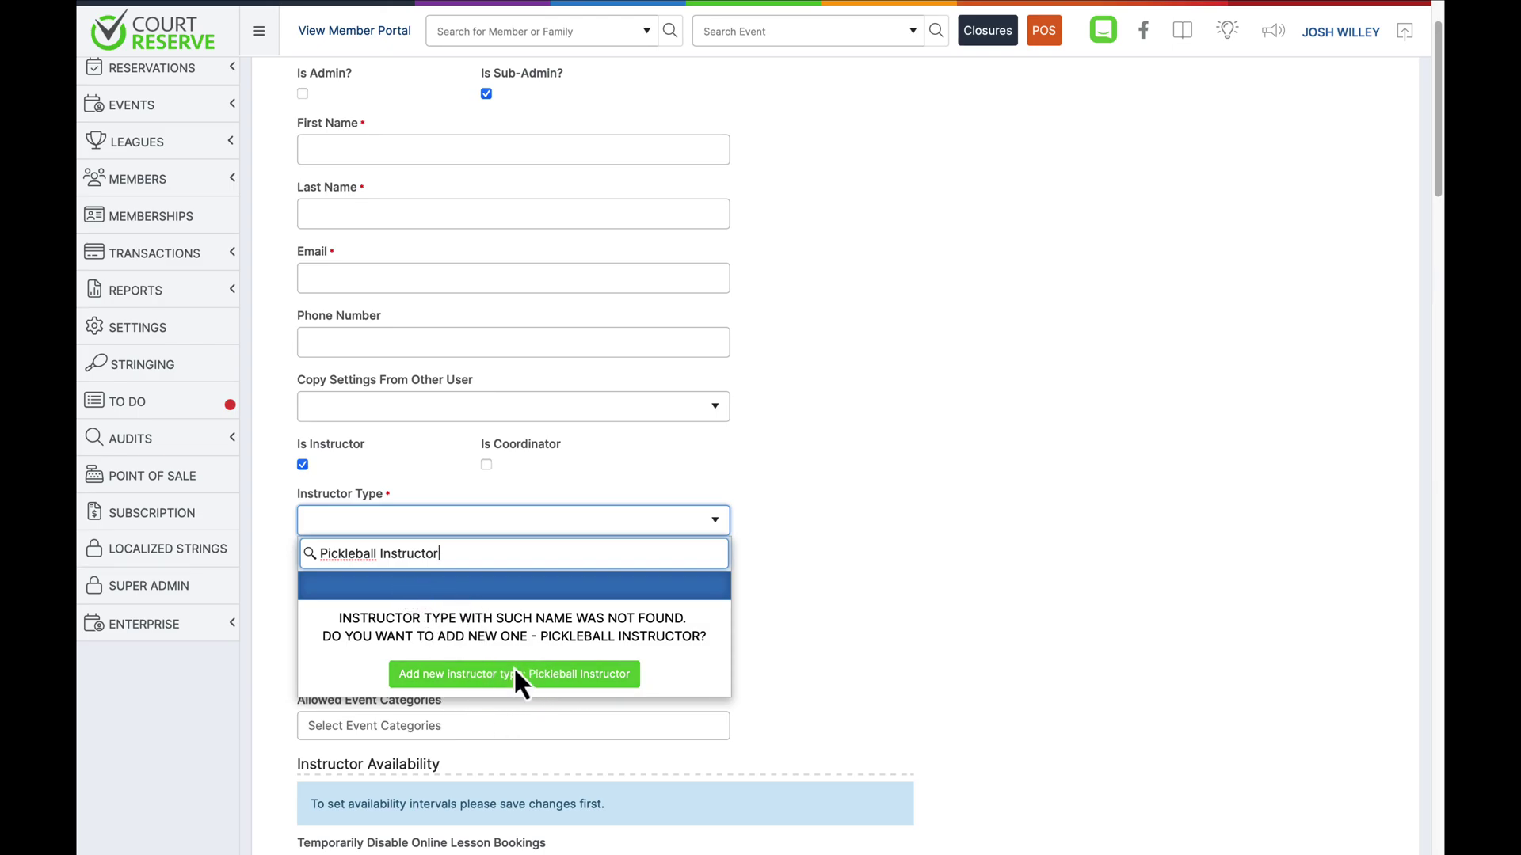
{"action": "triple_click", "coordinate": [570, 552]}
{"action": "key", "text": "BackSpace"}
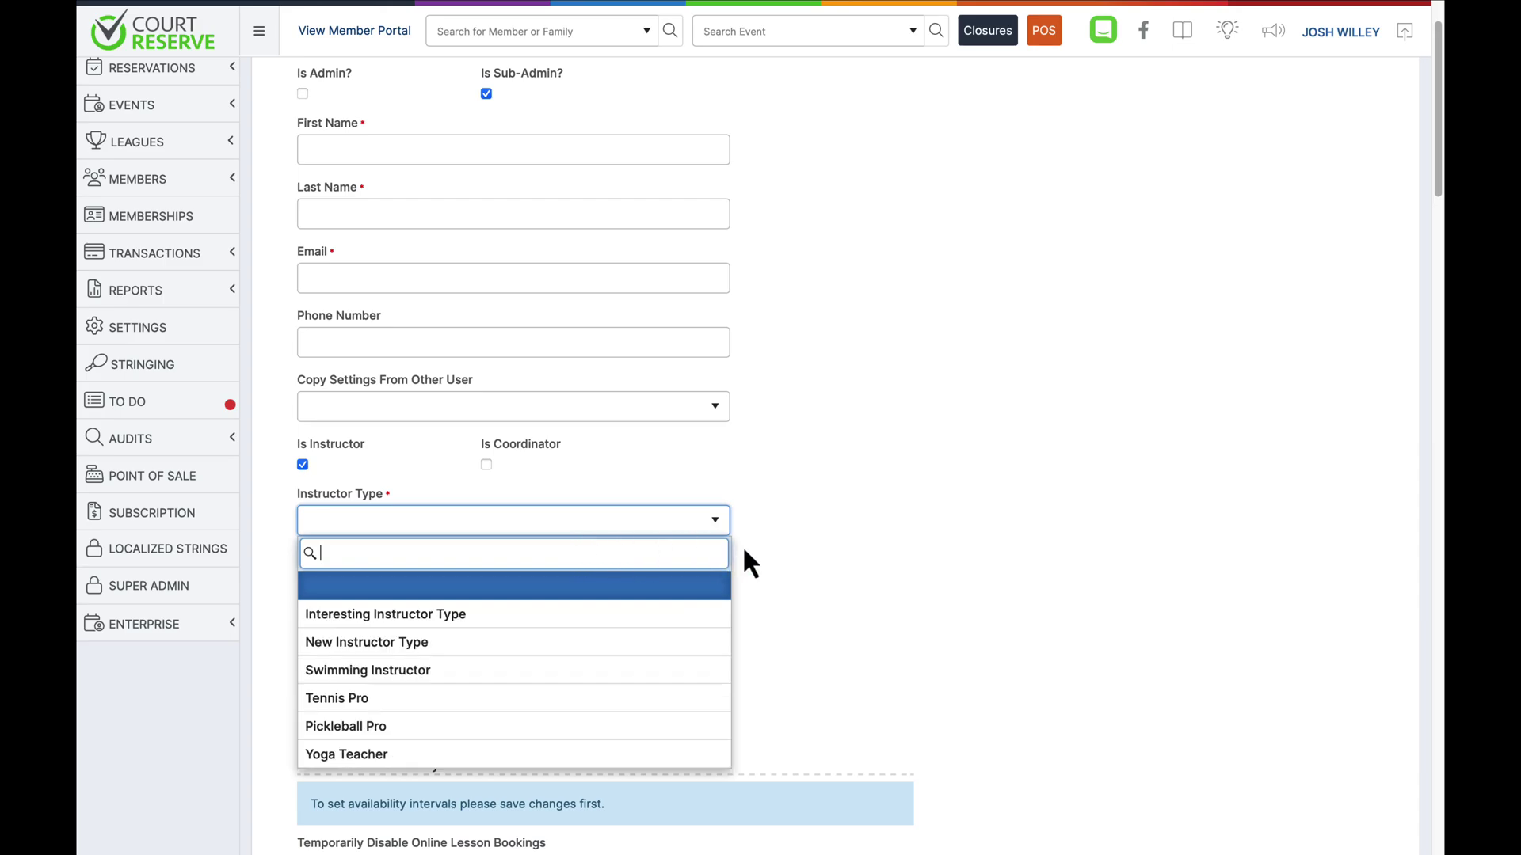
{"action": "left_click", "coordinate": [811, 544]}
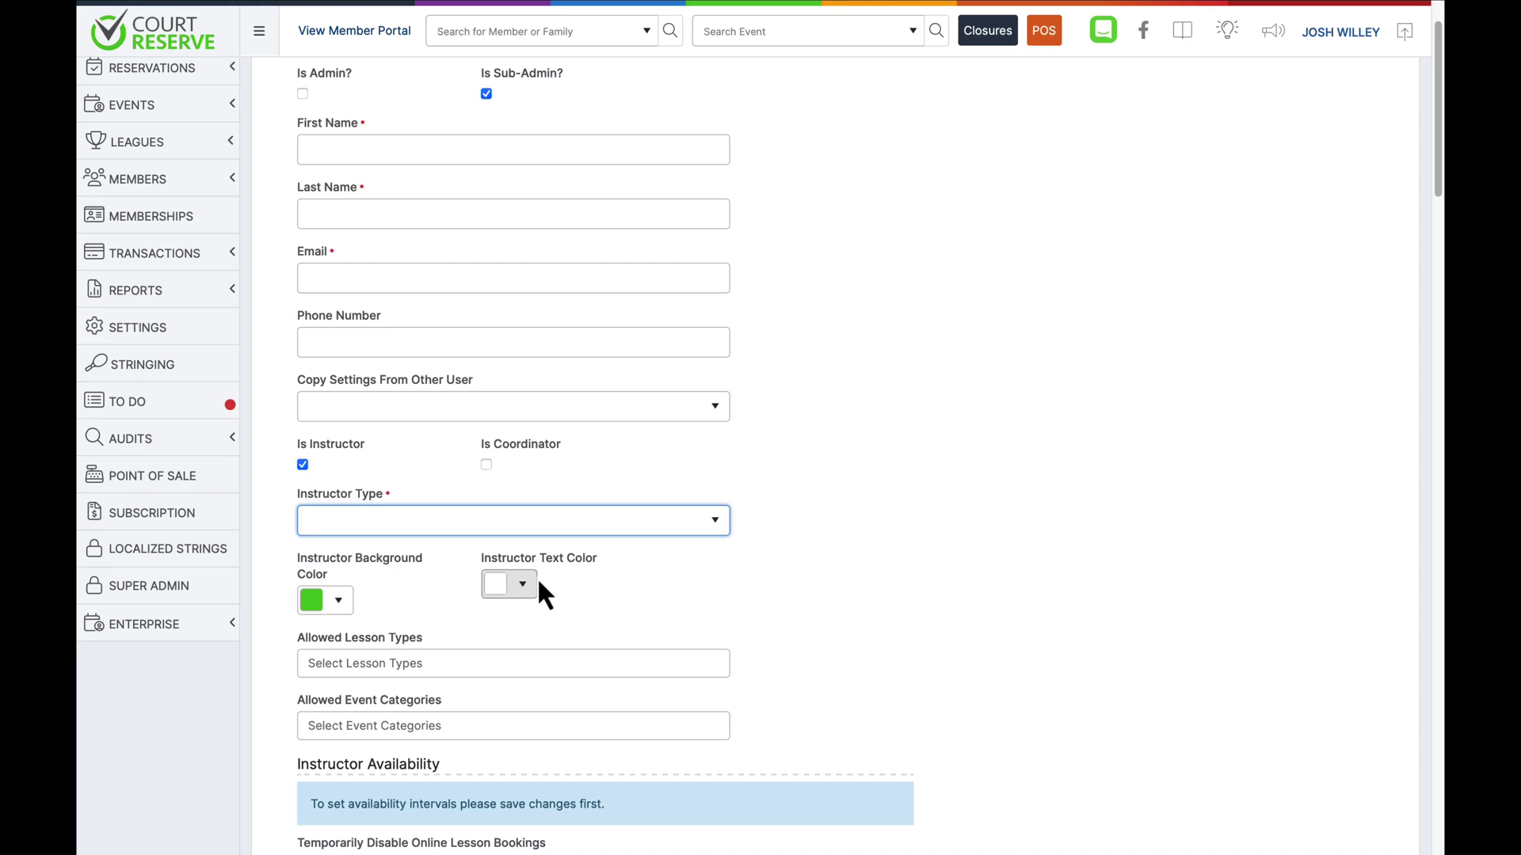
Review the lesson types that can be allowed for the instructor and the availability options on the form.
{"action": "scroll", "coordinate": [462, 595], "scroll_direction": "down", "scroll_amount": 2}
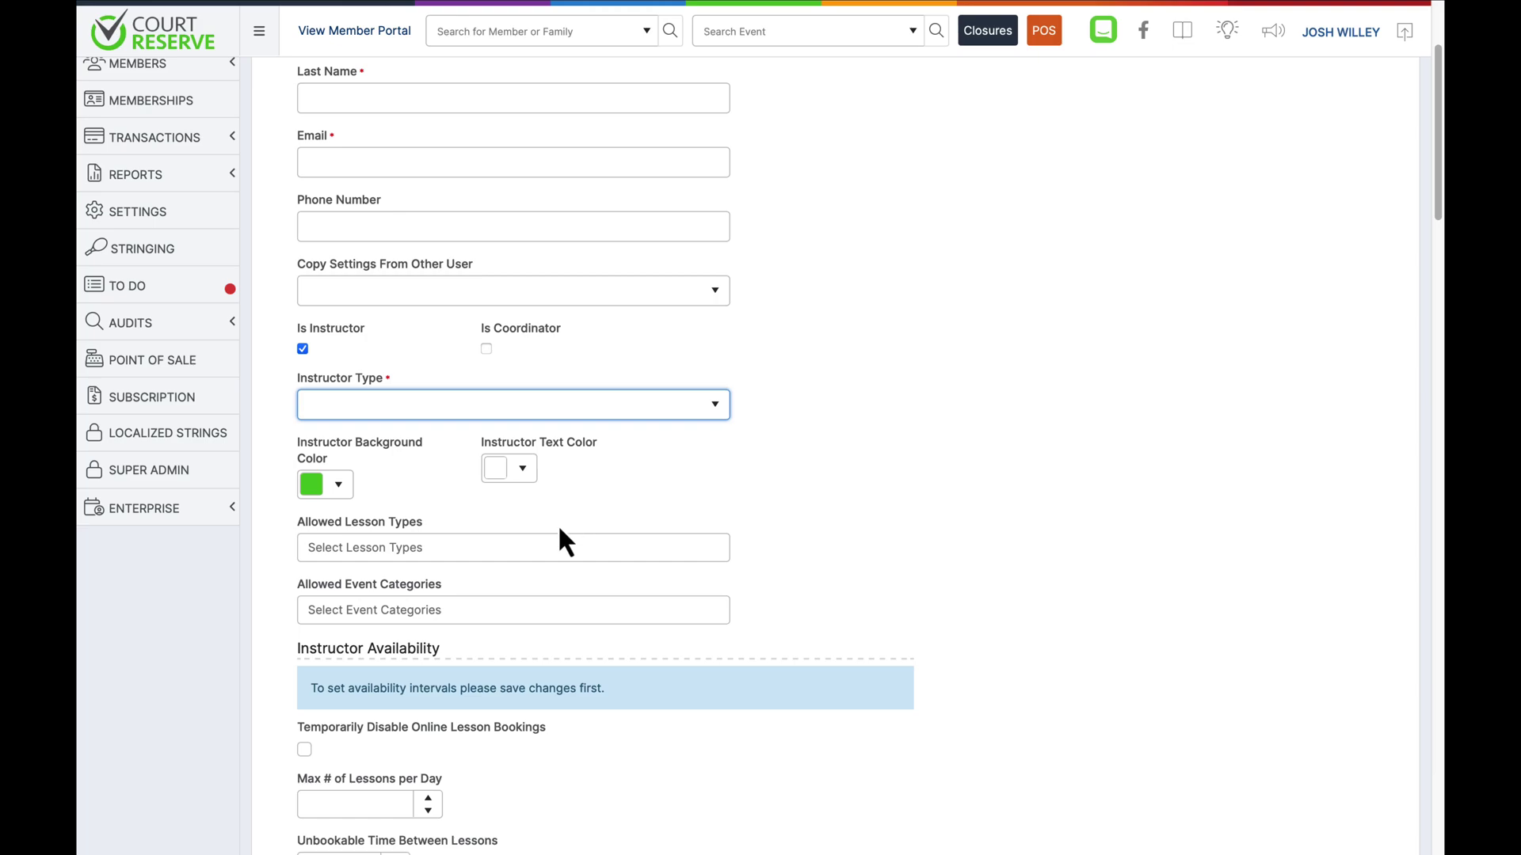
{"action": "left_click", "coordinate": [520, 557]}
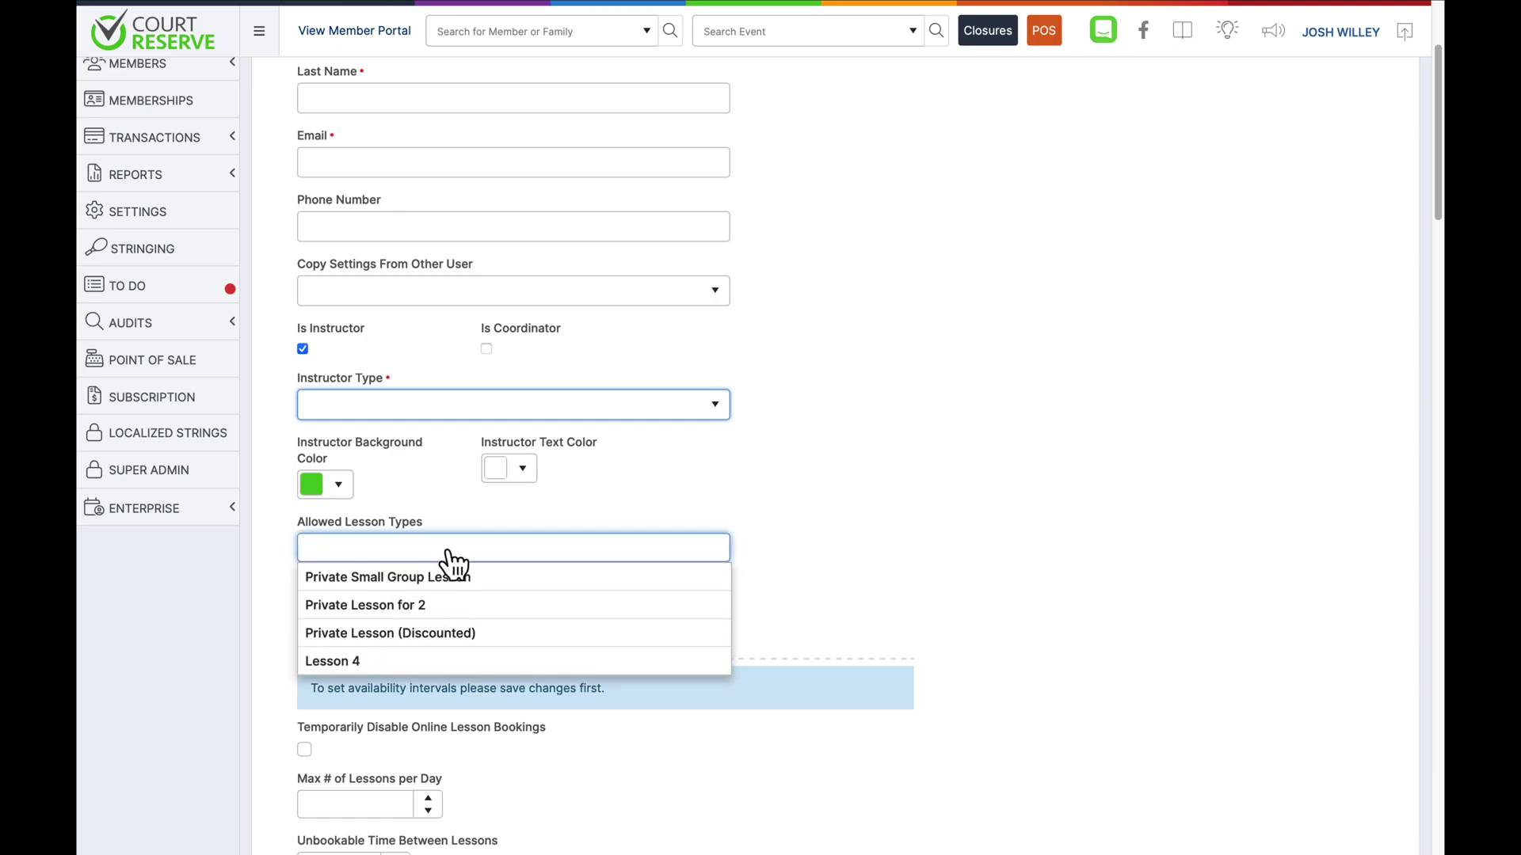
{"action": "left_click", "coordinate": [466, 504]}
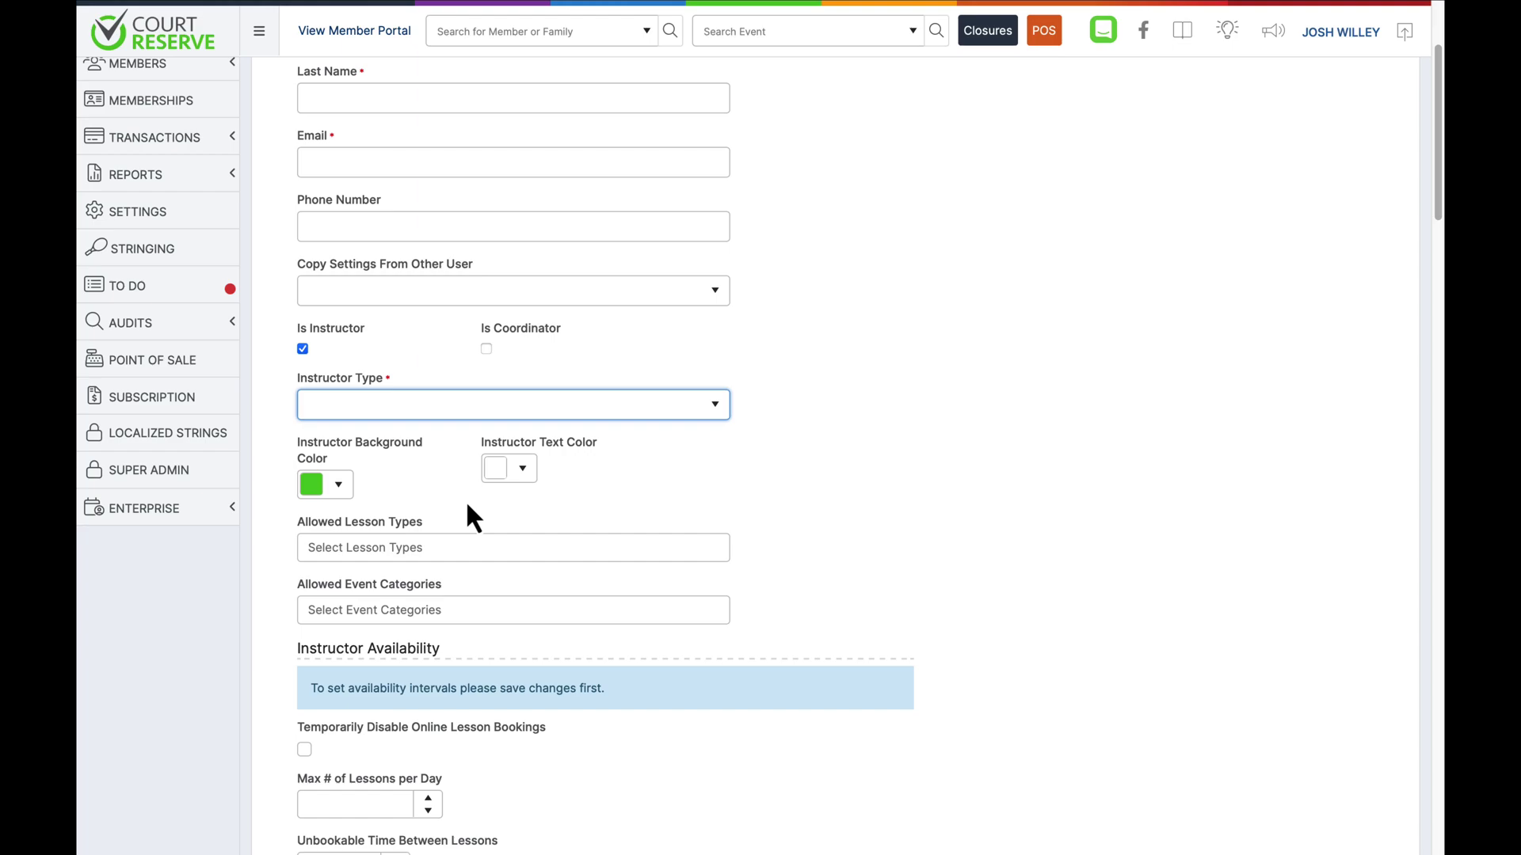
{"action": "scroll", "coordinate": [594, 596], "scroll_direction": "down", "scroll_amount": 3}
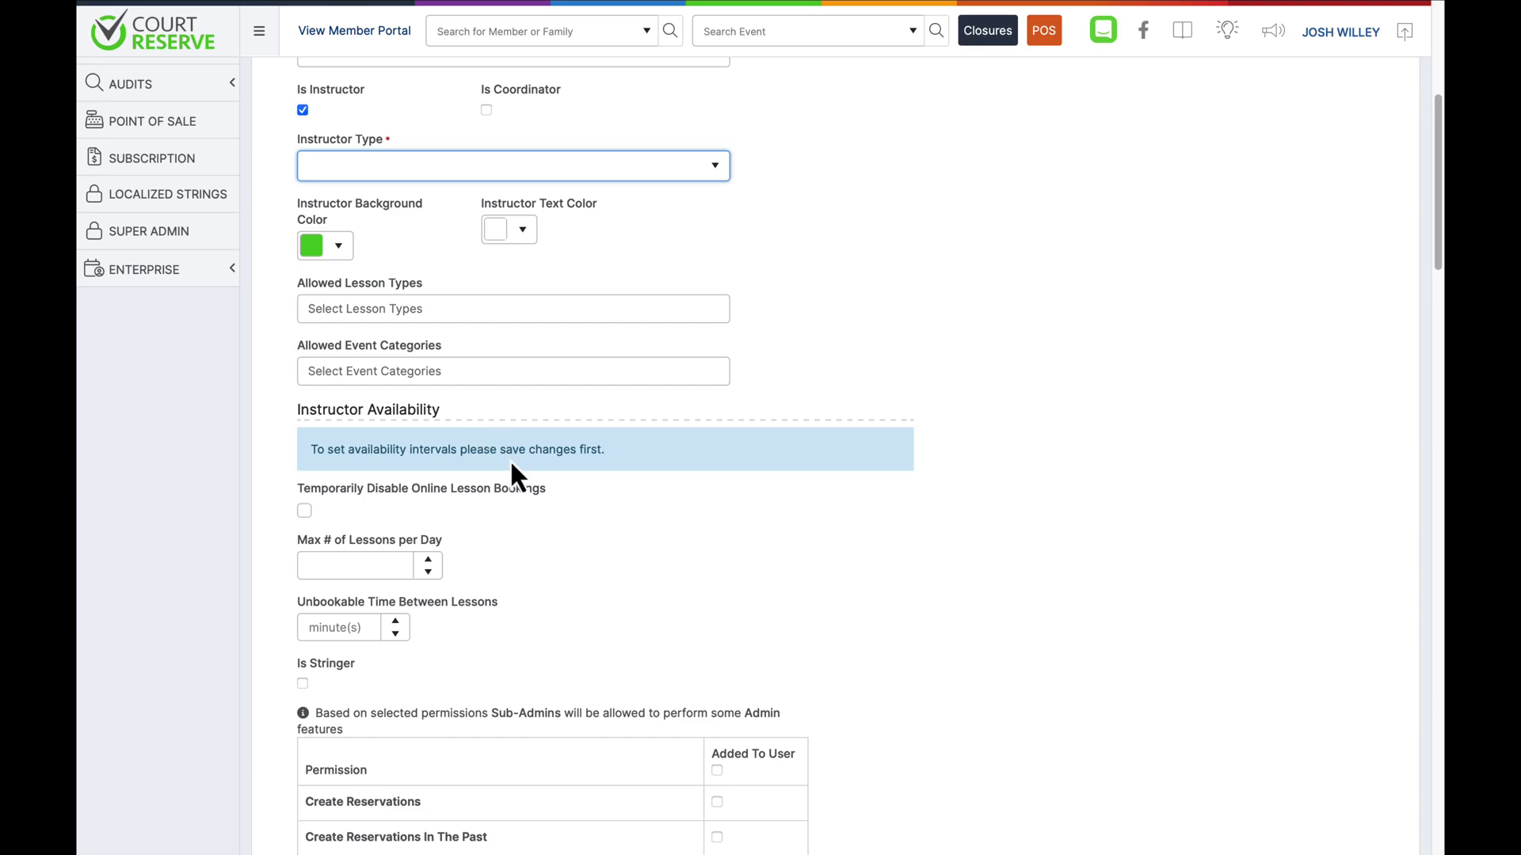
Delete the Monday 12:00 AM - 6:00 AM availability interval of the existing instructor.
{"action": "scroll", "coordinate": [514, 468], "scroll_direction": "up", "scroll_amount": 3}
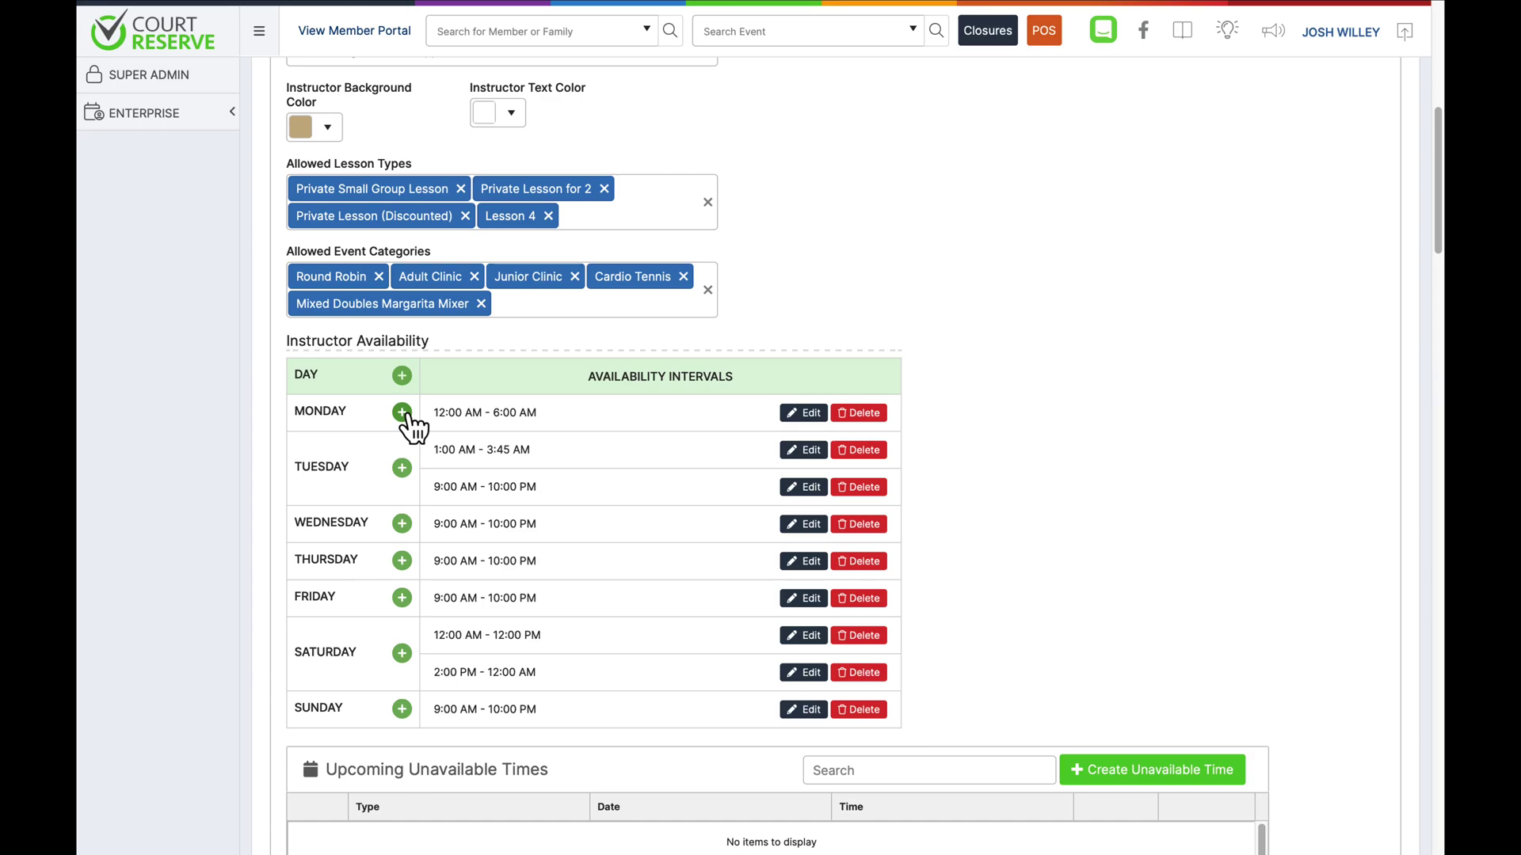
{"action": "left_click", "coordinate": [859, 418]}
{"action": "left_click", "coordinate": [710, 491]}
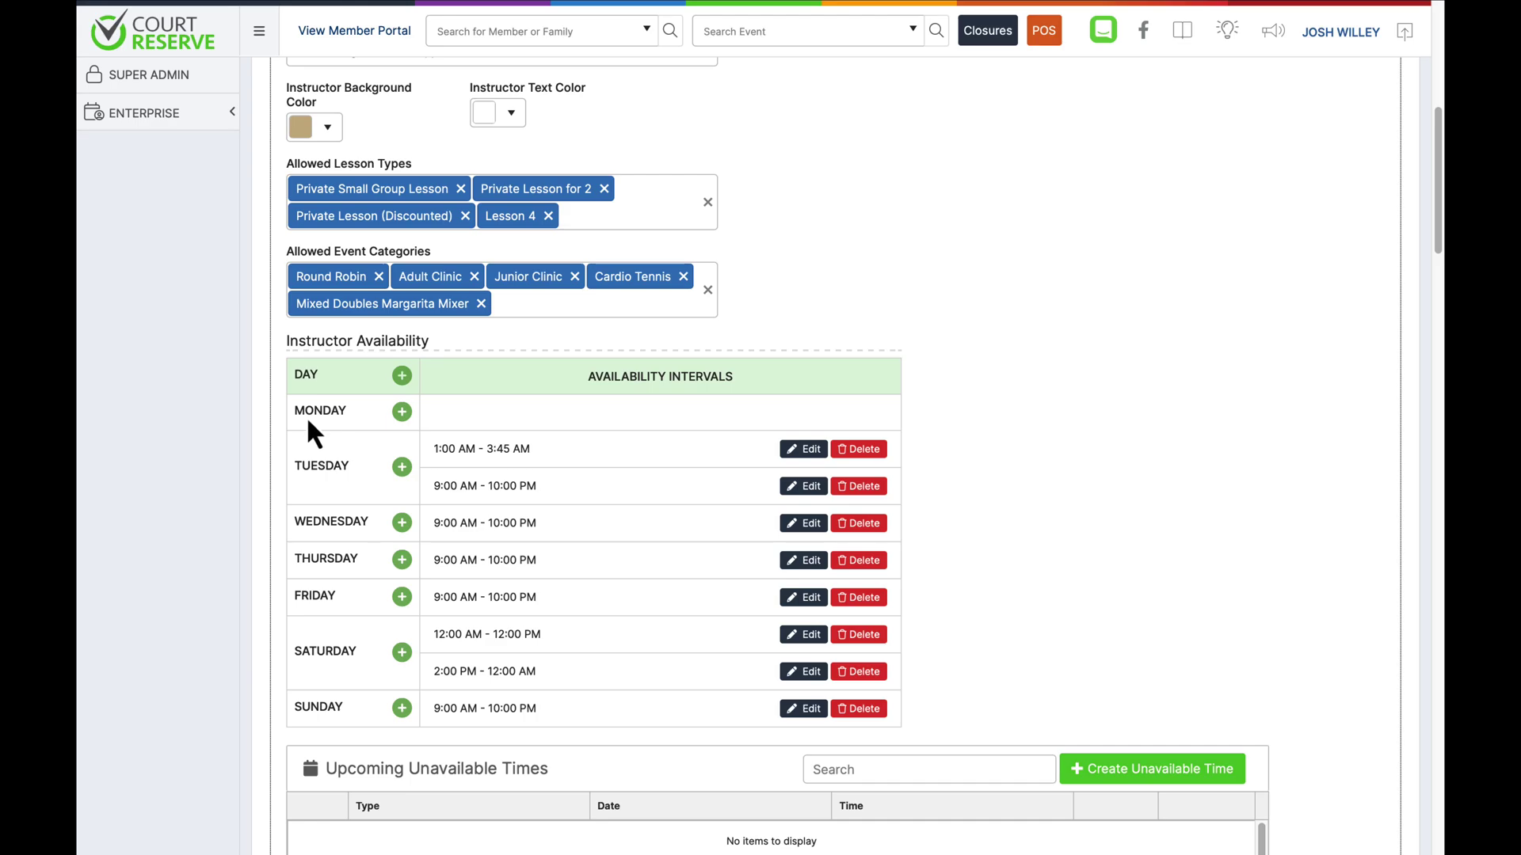
Start an unavailable time for the instructor on 7/27/2024 from 12:00 AM to 11:59 PM.
{"action": "scroll", "coordinate": [308, 422], "scroll_direction": "down", "scroll_amount": 1}
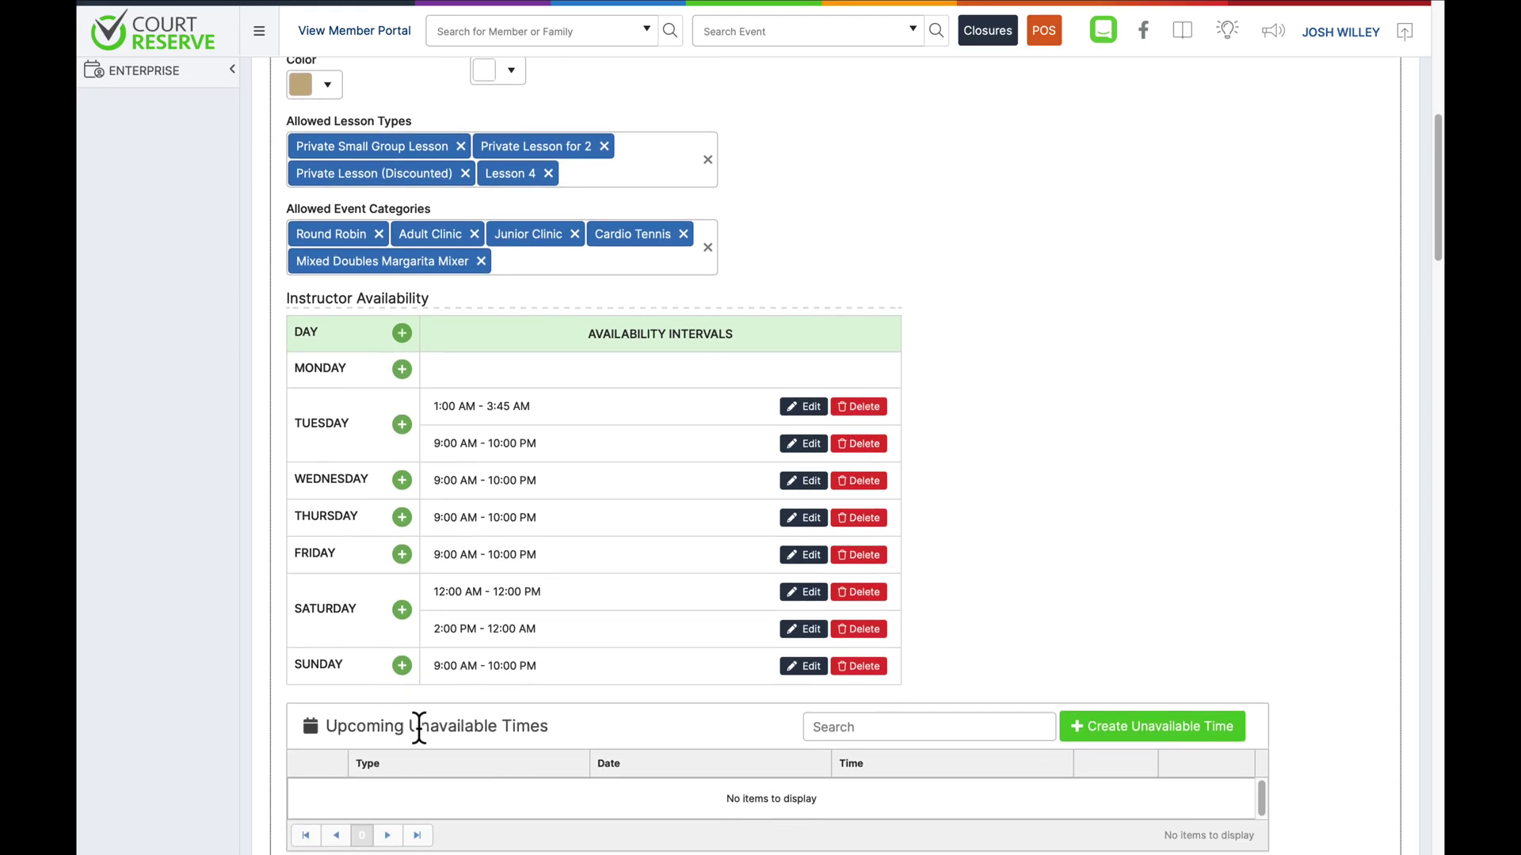
{"action": "scroll", "coordinate": [1054, 744], "scroll_direction": "down", "scroll_amount": 1}
{"action": "left_click", "coordinate": [1125, 723]}
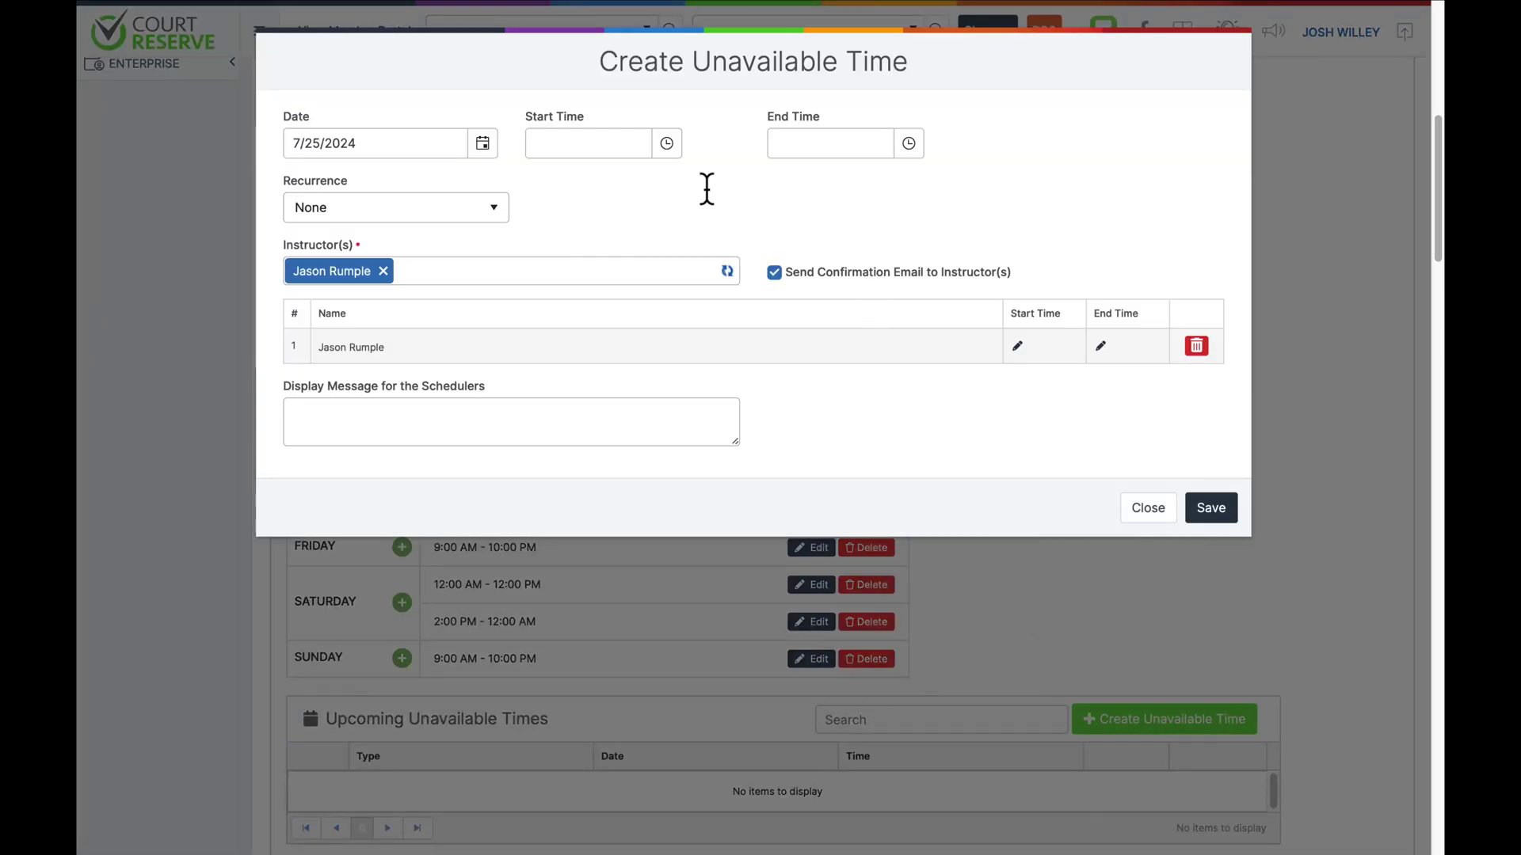
{"action": "left_click", "coordinate": [482, 143]}
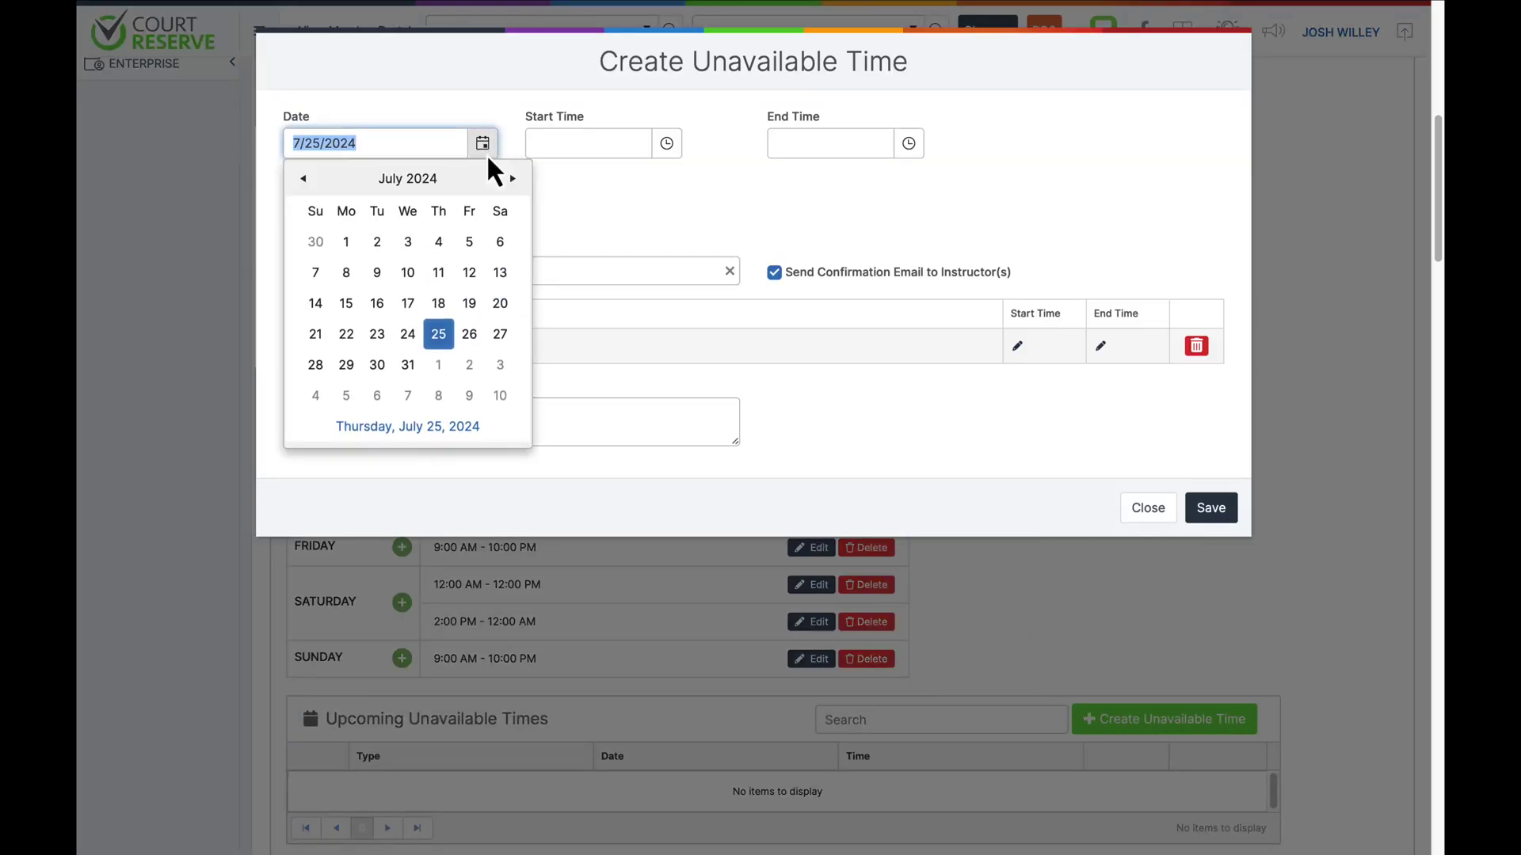
{"action": "left_click", "coordinate": [500, 337]}
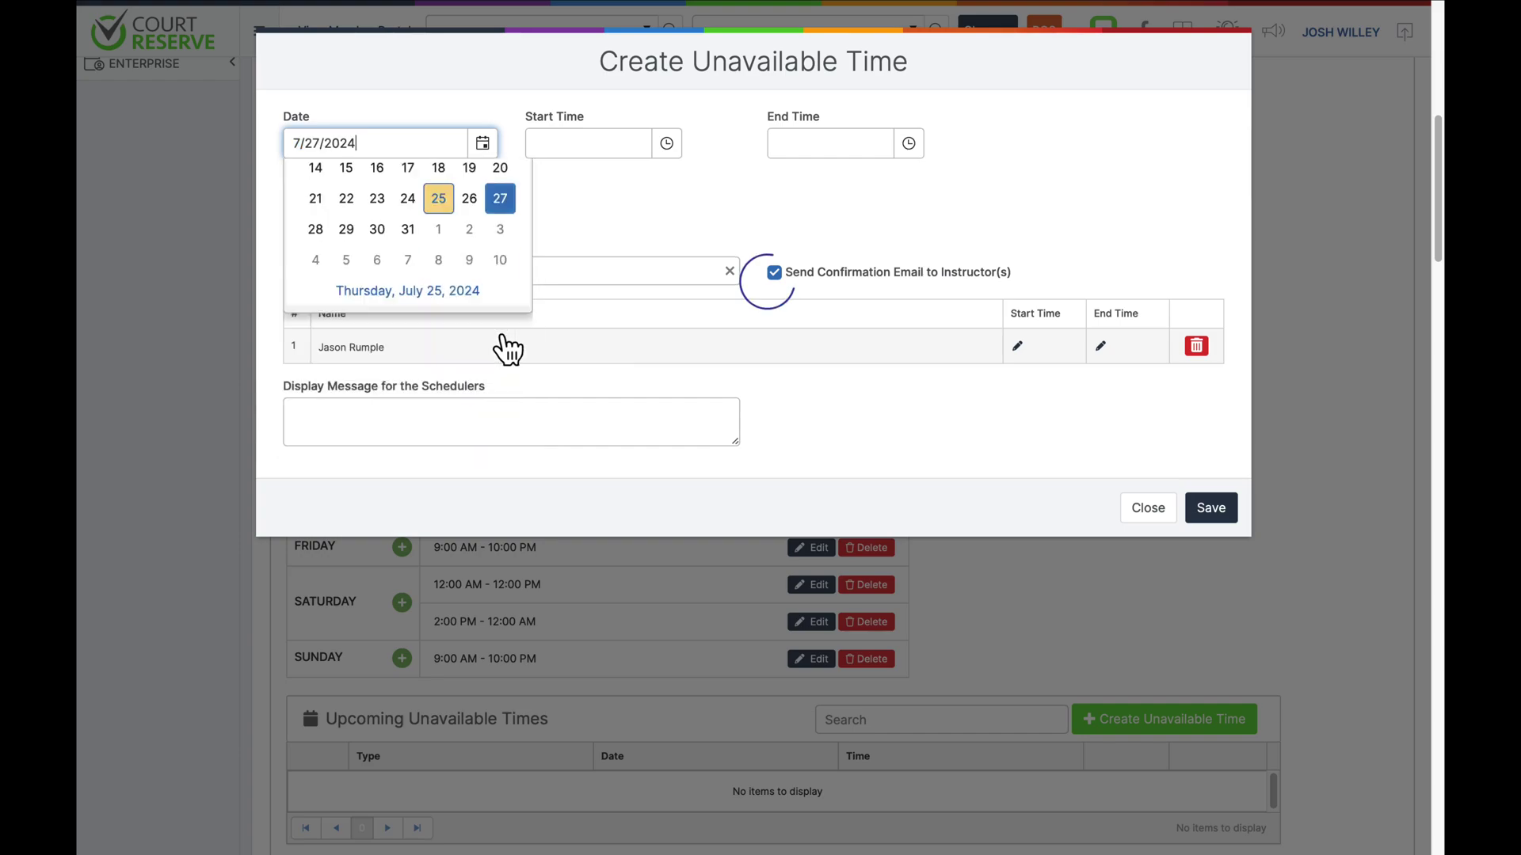
{"action": "left_click", "coordinate": [665, 152]}
{"action": "left_click", "coordinate": [630, 176]}
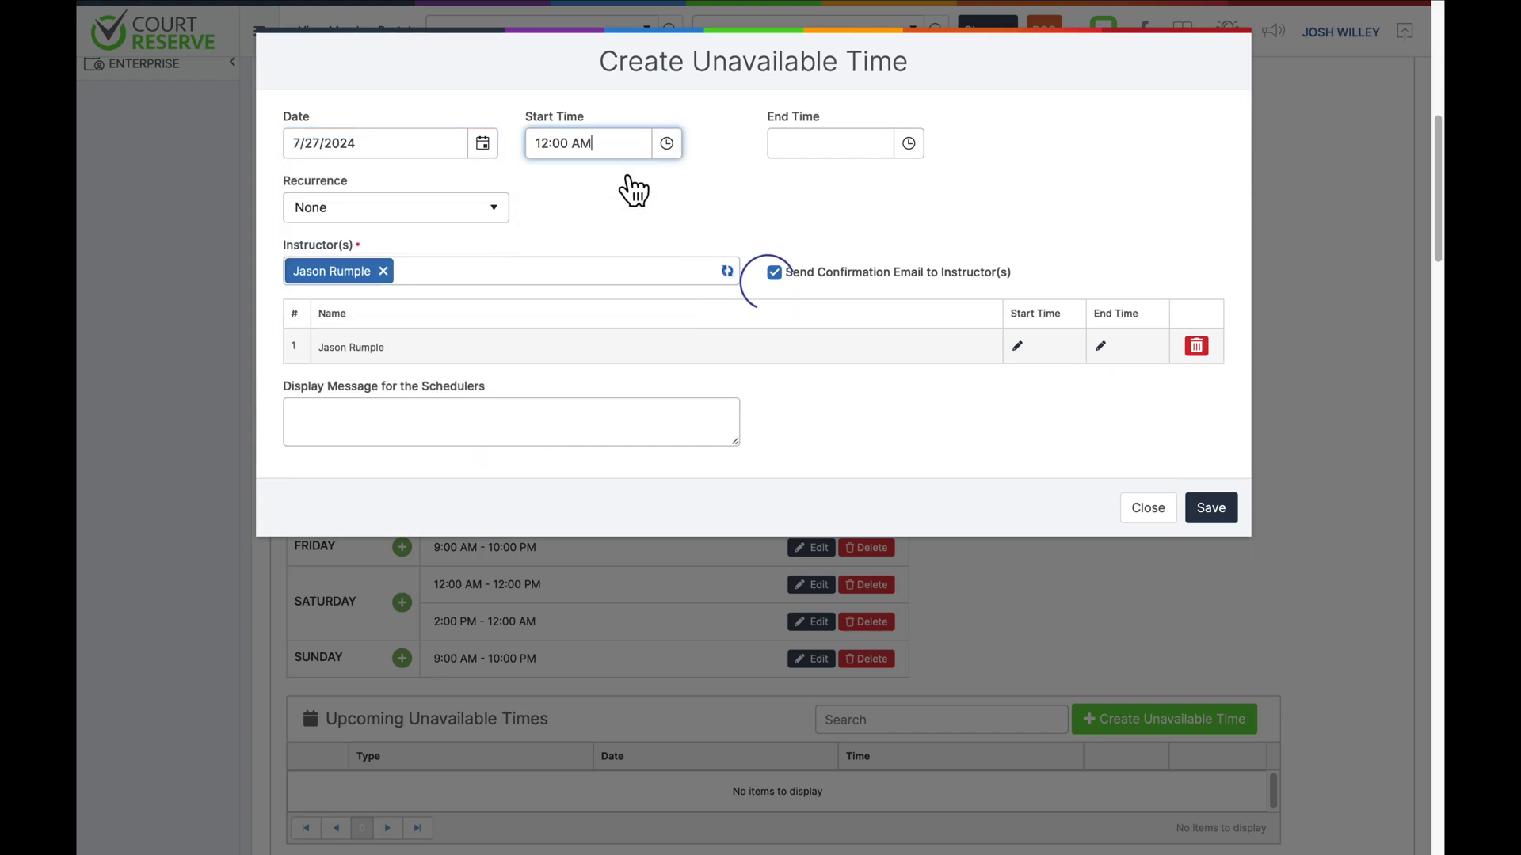
{"action": "left_click", "coordinate": [909, 143]}
{"action": "scroll", "coordinate": [864, 252], "scroll_direction": "down", "scroll_amount": 4}
{"action": "scroll", "coordinate": [863, 254], "scroll_direction": "down", "scroll_amount": 20}
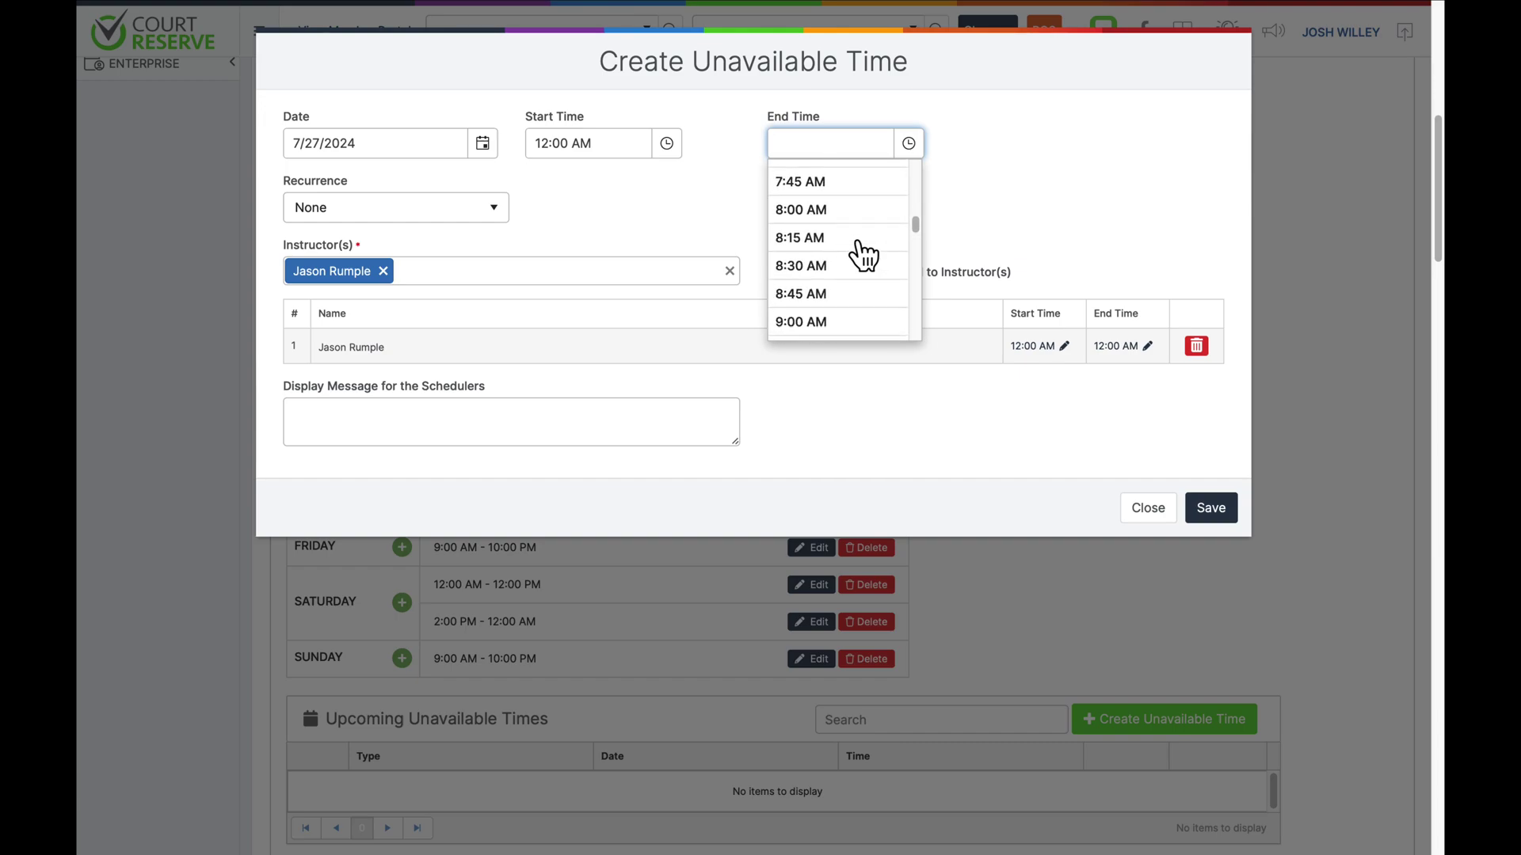
{"action": "left_click", "coordinate": [862, 255]}
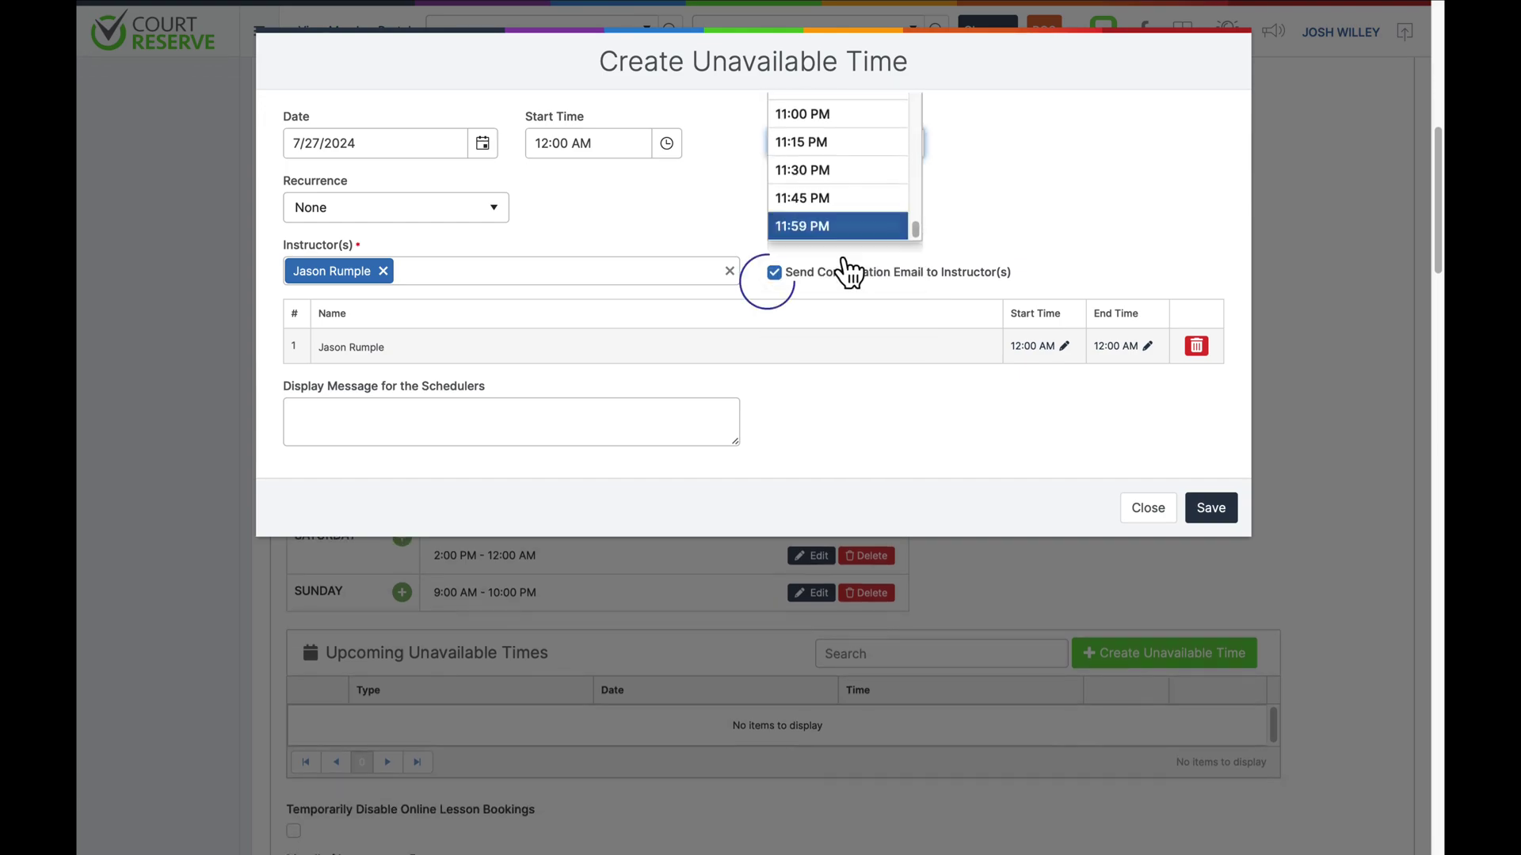
Make the unavailable time recur weekly, every 1 week on Saturday, ending the series after 99 dates.
{"action": "left_click", "coordinate": [471, 208]}
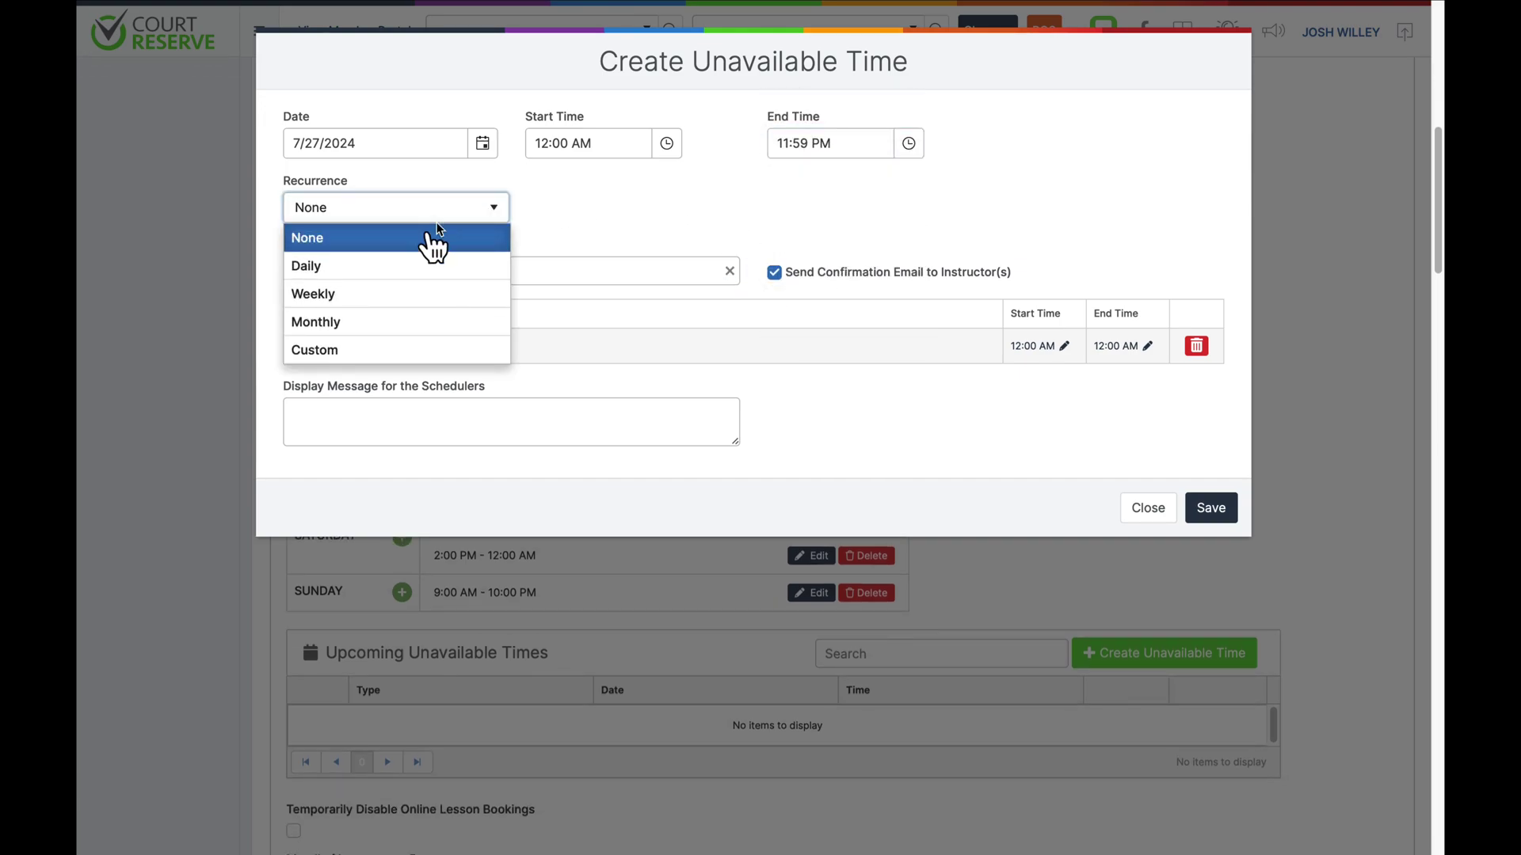
{"action": "left_click", "coordinate": [377, 294]}
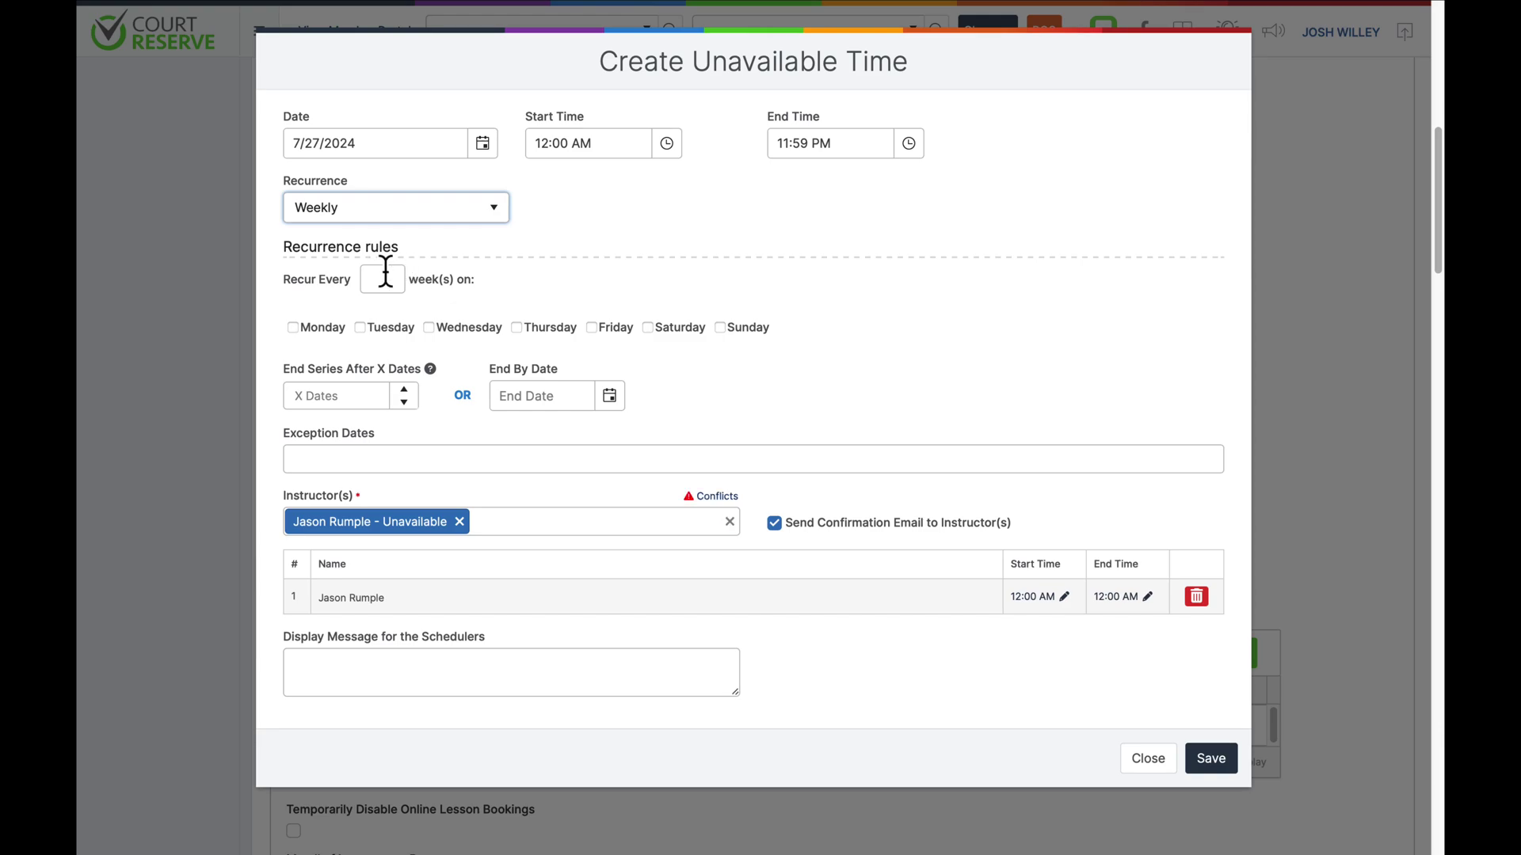
{"action": "left_click", "coordinate": [383, 279]}
{"action": "type", "text": "1"}
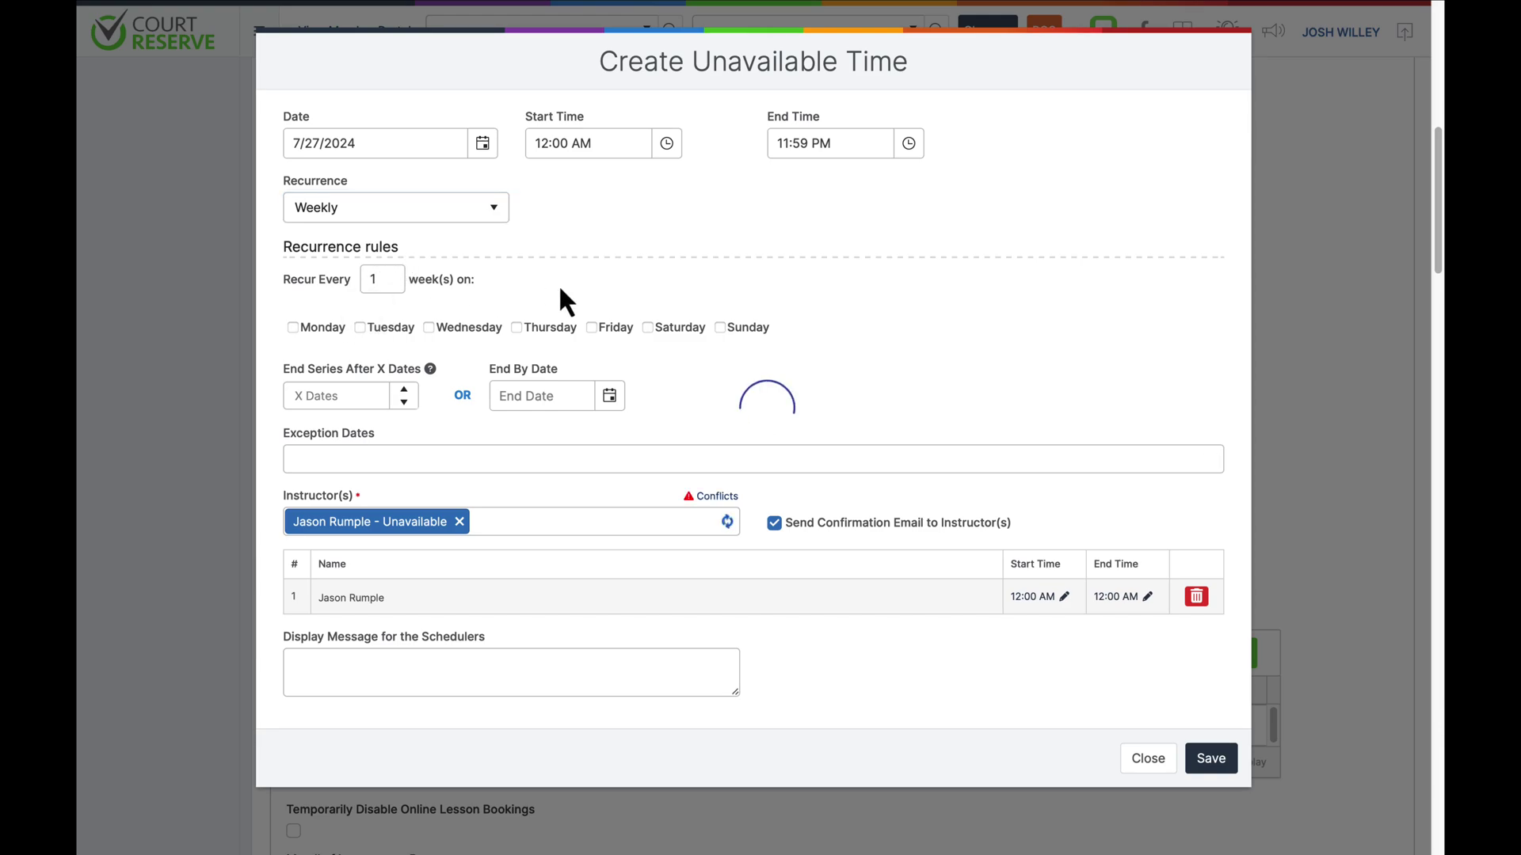
{"action": "left_click", "coordinate": [647, 327]}
{"action": "left_click", "coordinate": [354, 396]}
{"action": "type", "text": "99"}
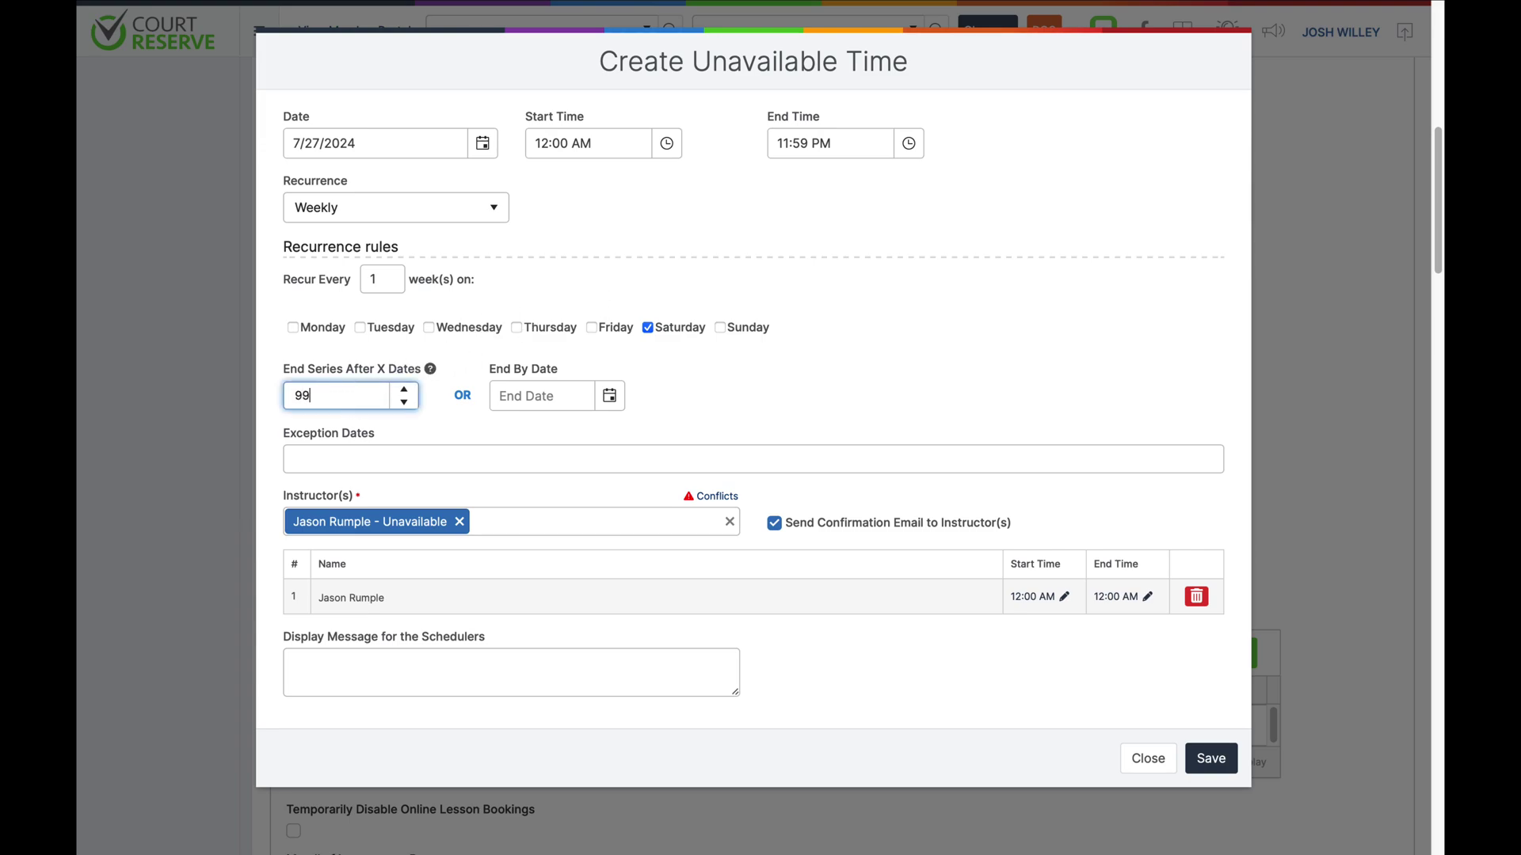
{"action": "left_click", "coordinate": [597, 276]}
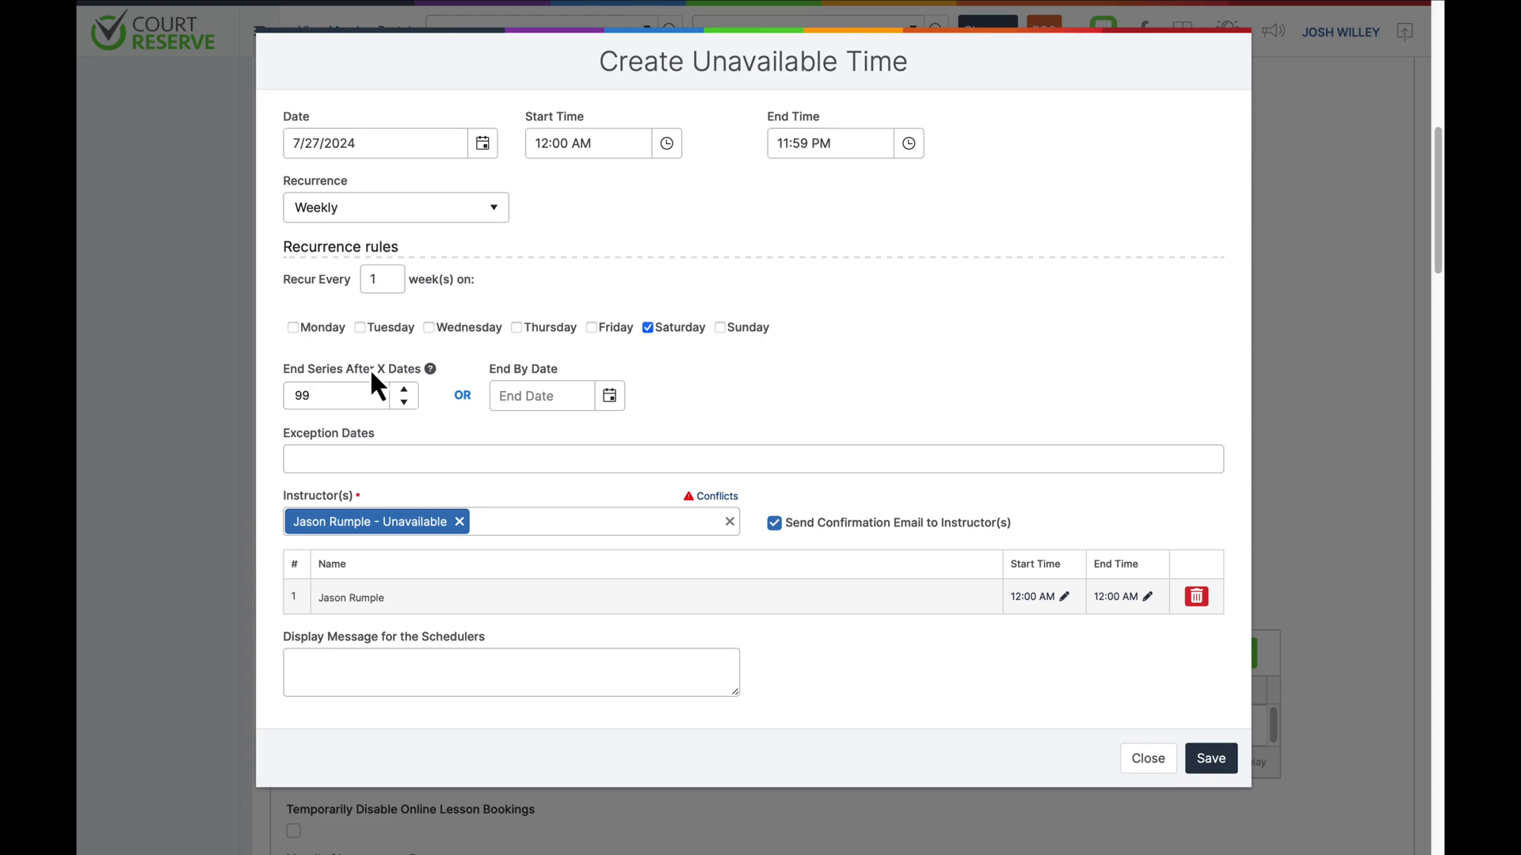
Add 8/10/2024 as an exception date, check which instructors can be included, and close the unavailable time without saving.
{"action": "left_click", "coordinate": [400, 466]}
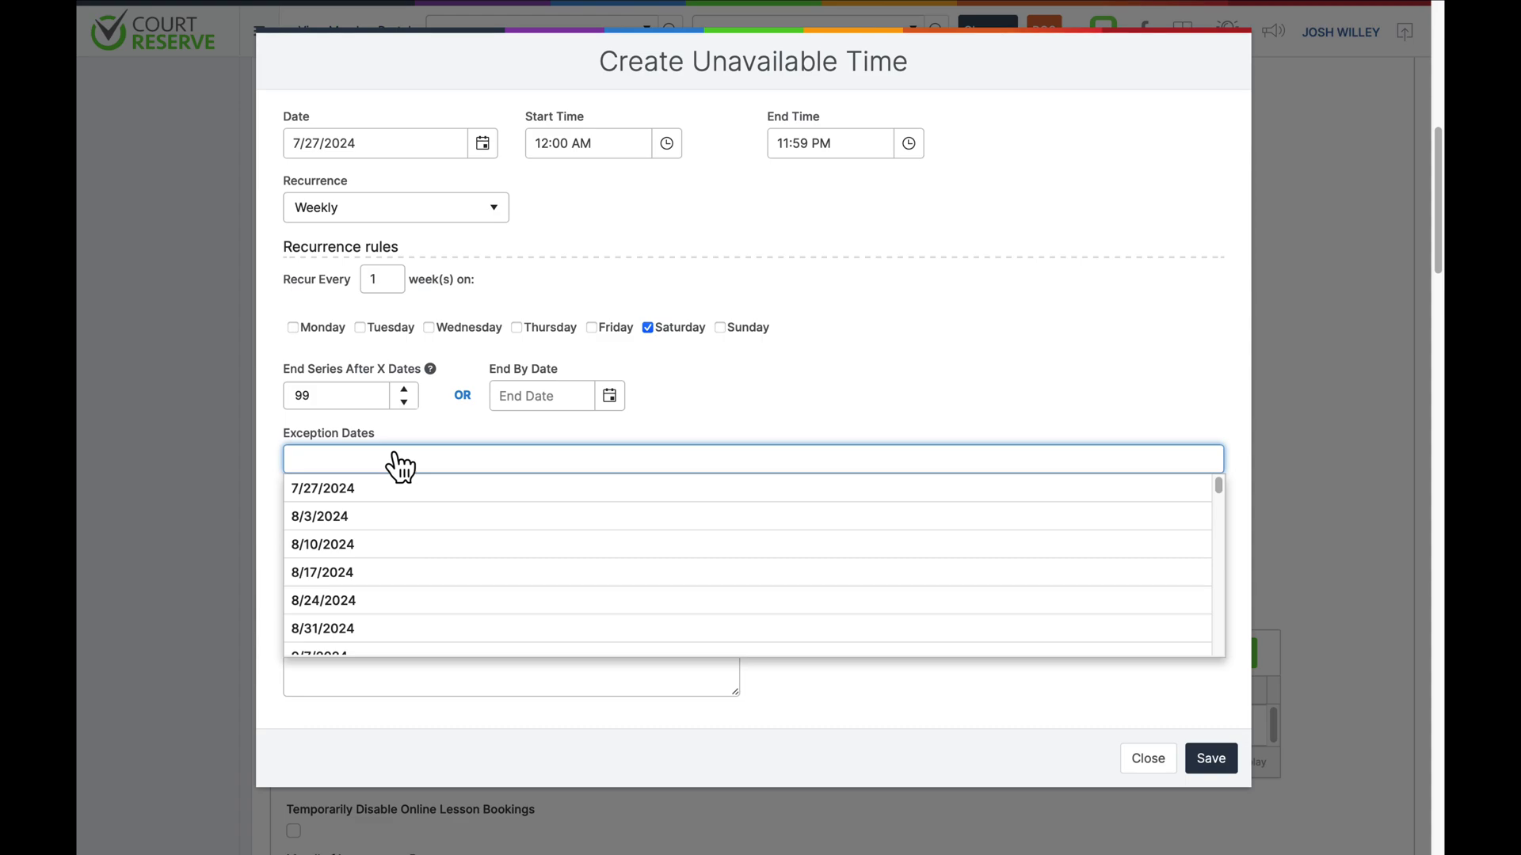
{"action": "left_click", "coordinate": [384, 556]}
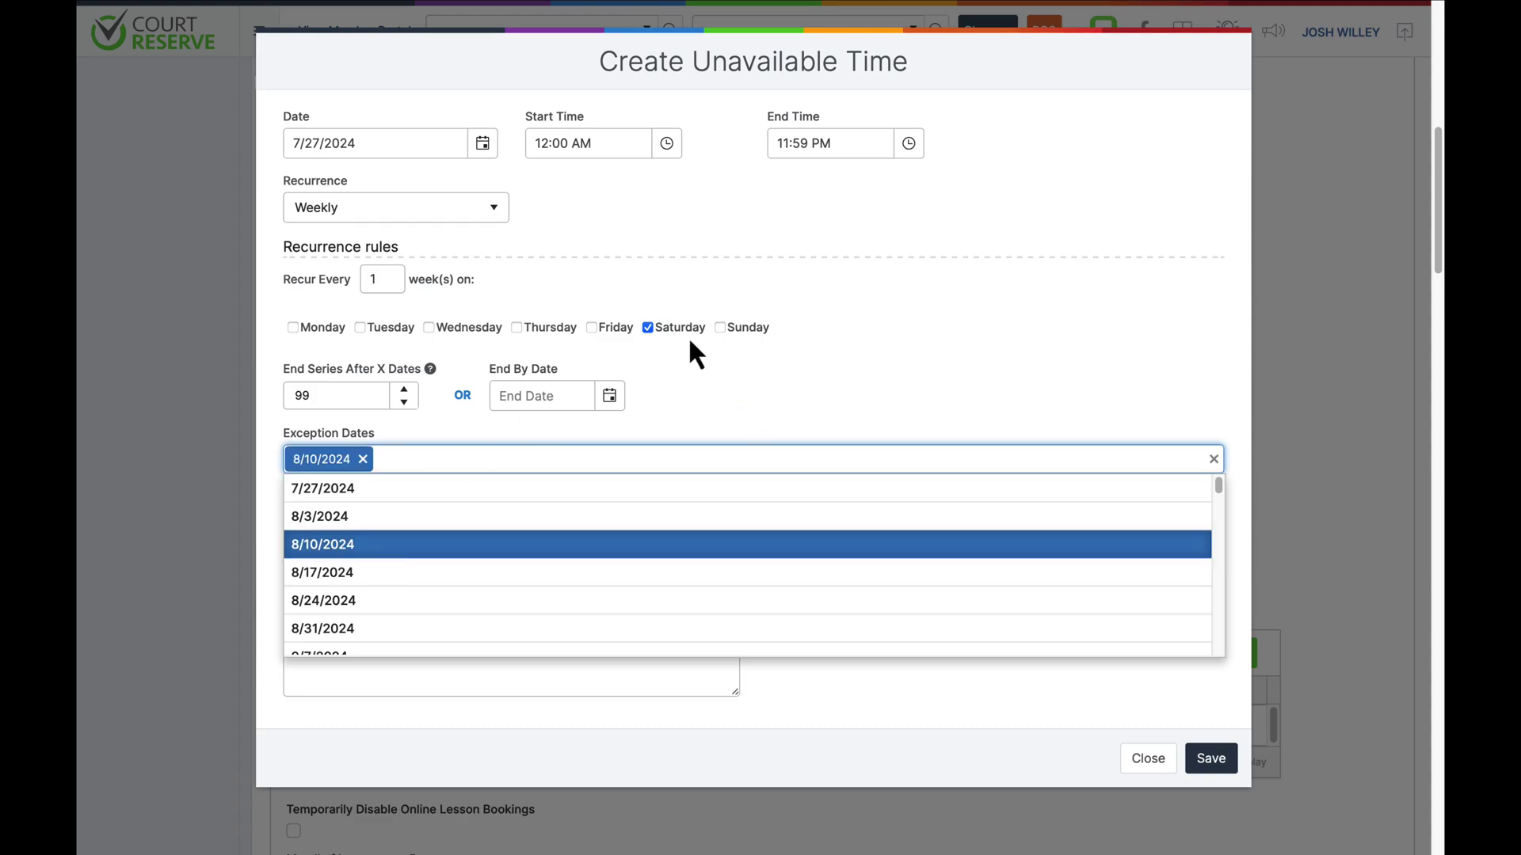
{"action": "left_click", "coordinate": [741, 430]}
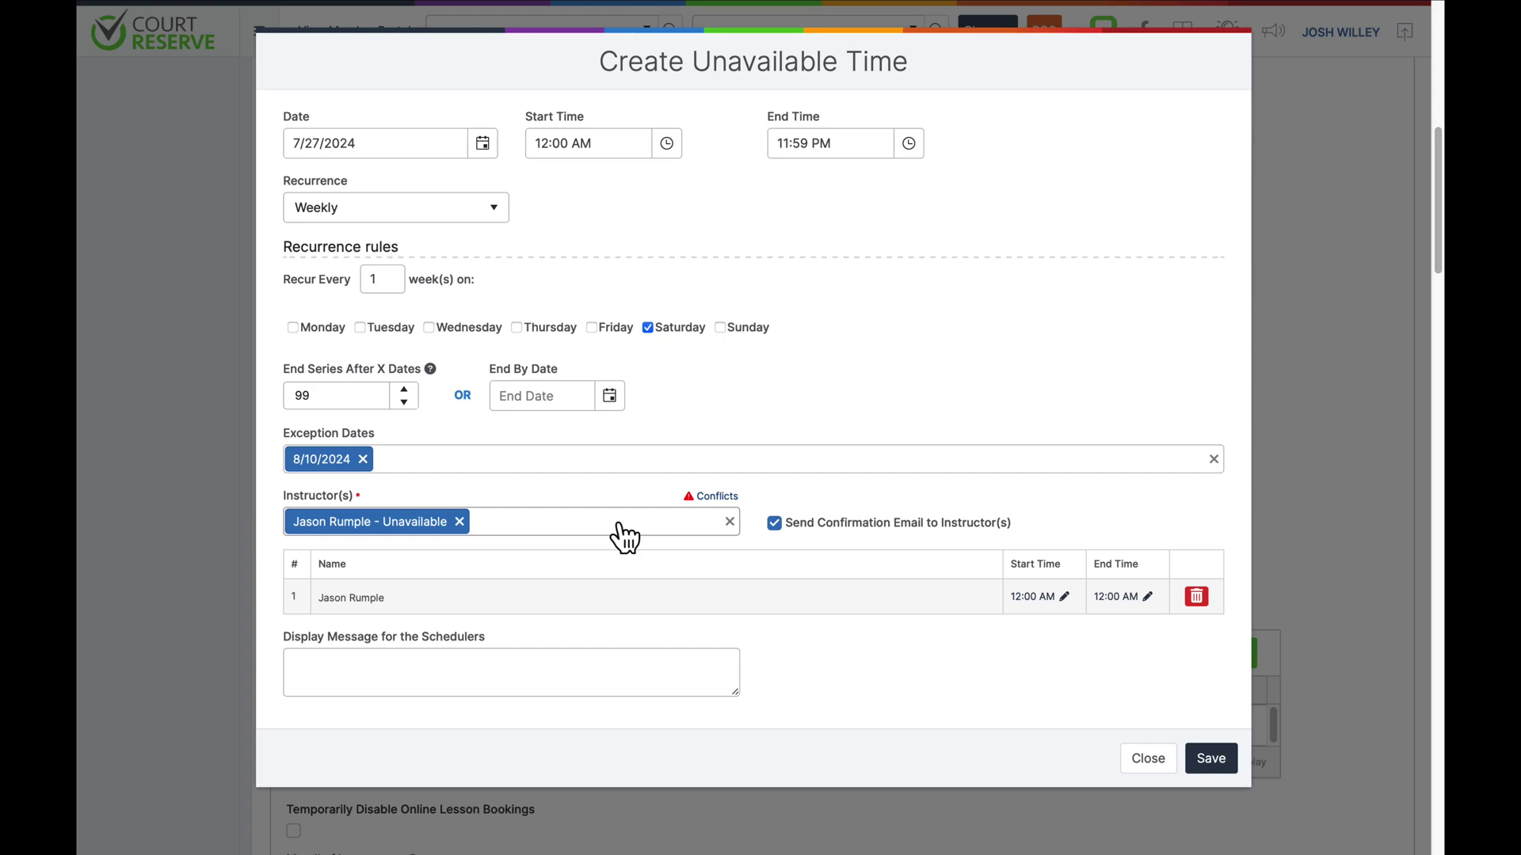
{"action": "left_click", "coordinate": [624, 537]}
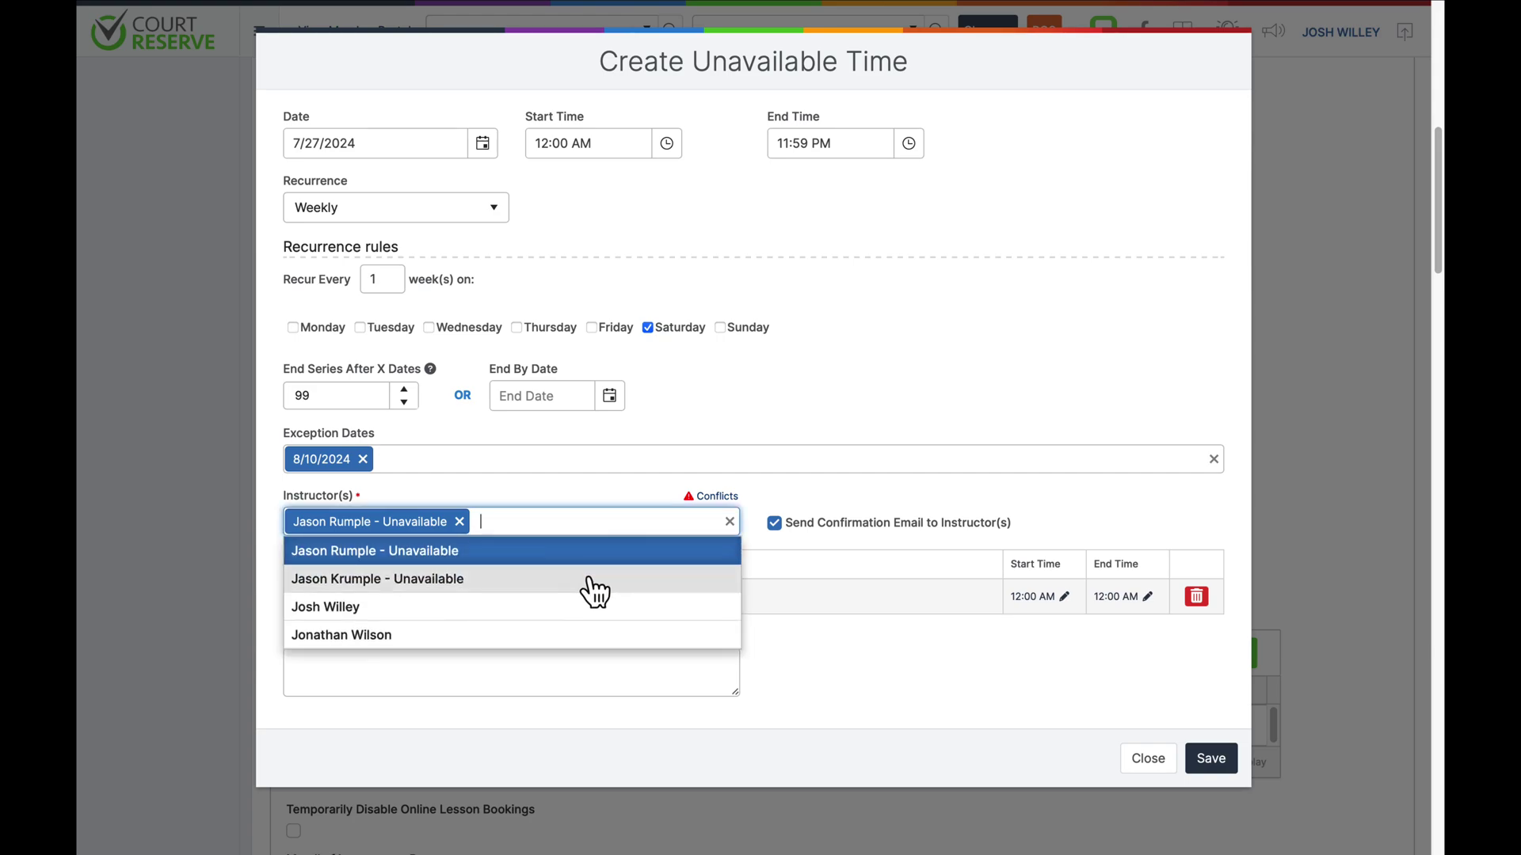
{"action": "left_click", "coordinate": [830, 396]}
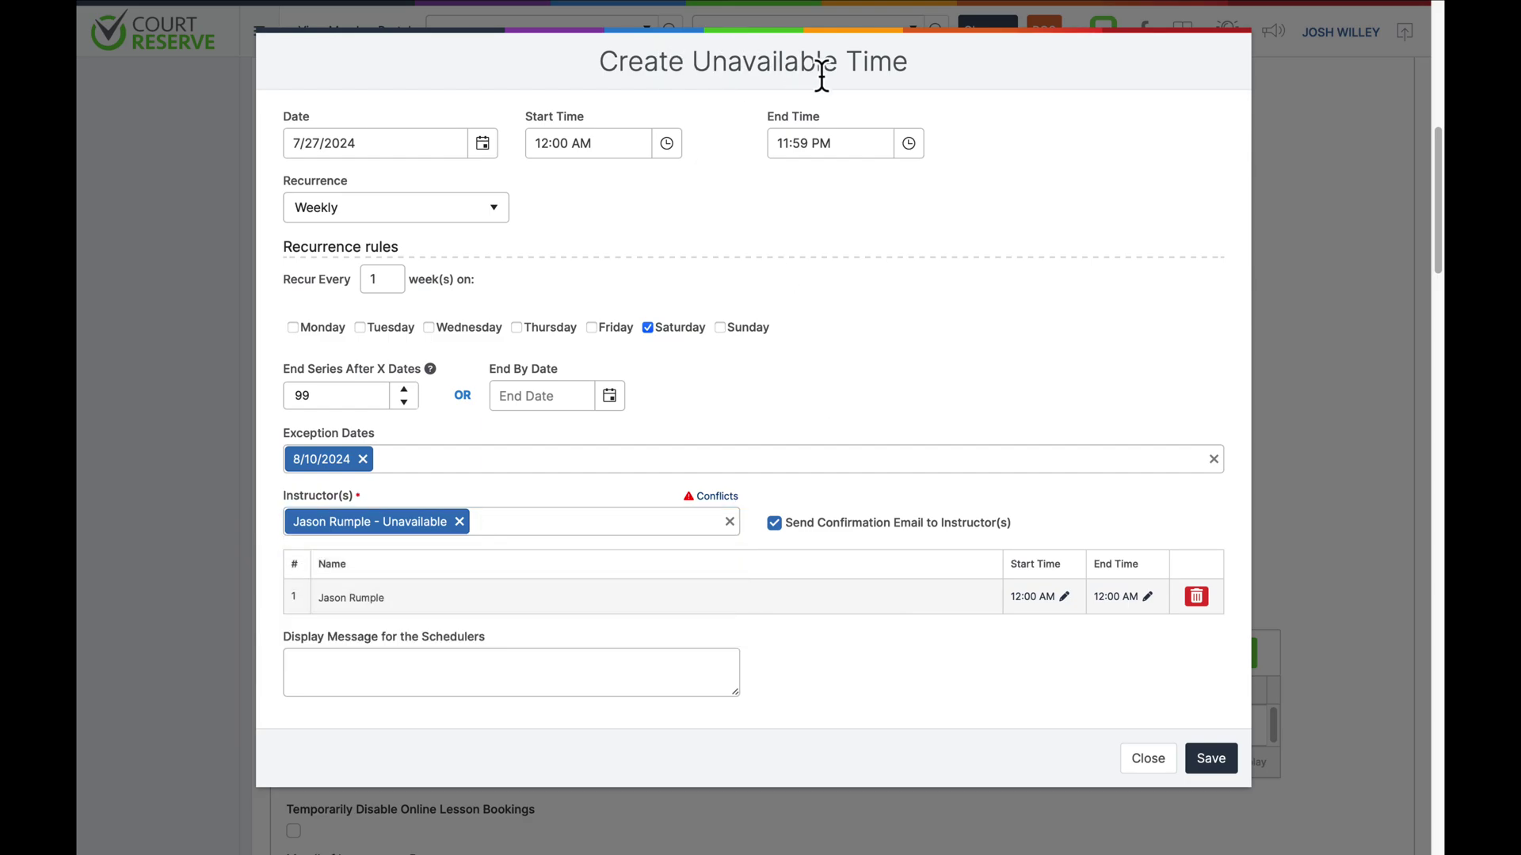
{"action": "key", "text": "Escape"}
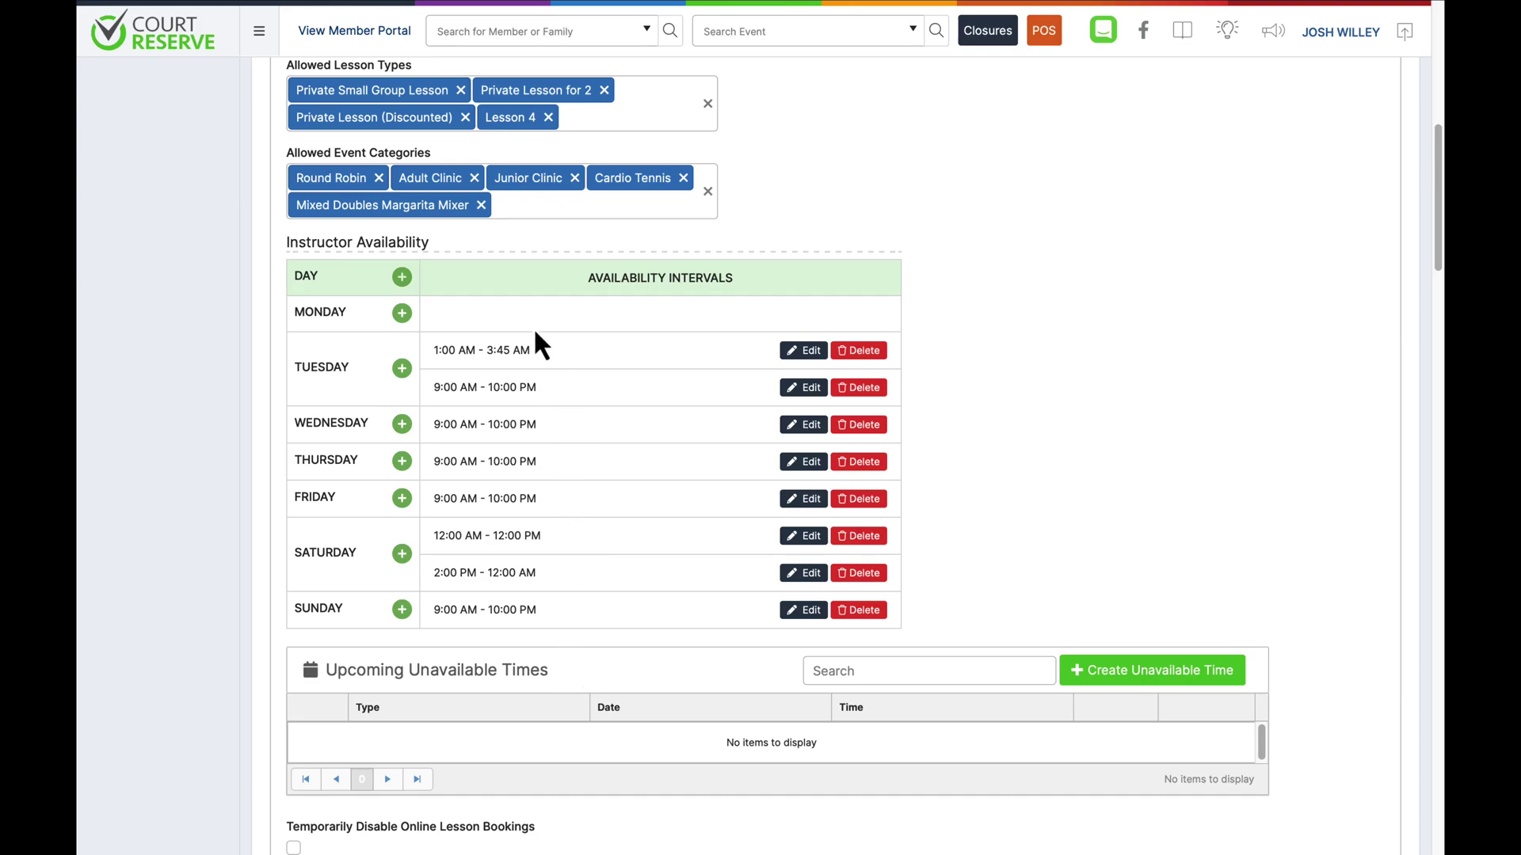
Try adding a Monday availability interval that applies only to 7/29/2024 instead of all Mondays.
{"action": "left_click", "coordinate": [402, 314]}
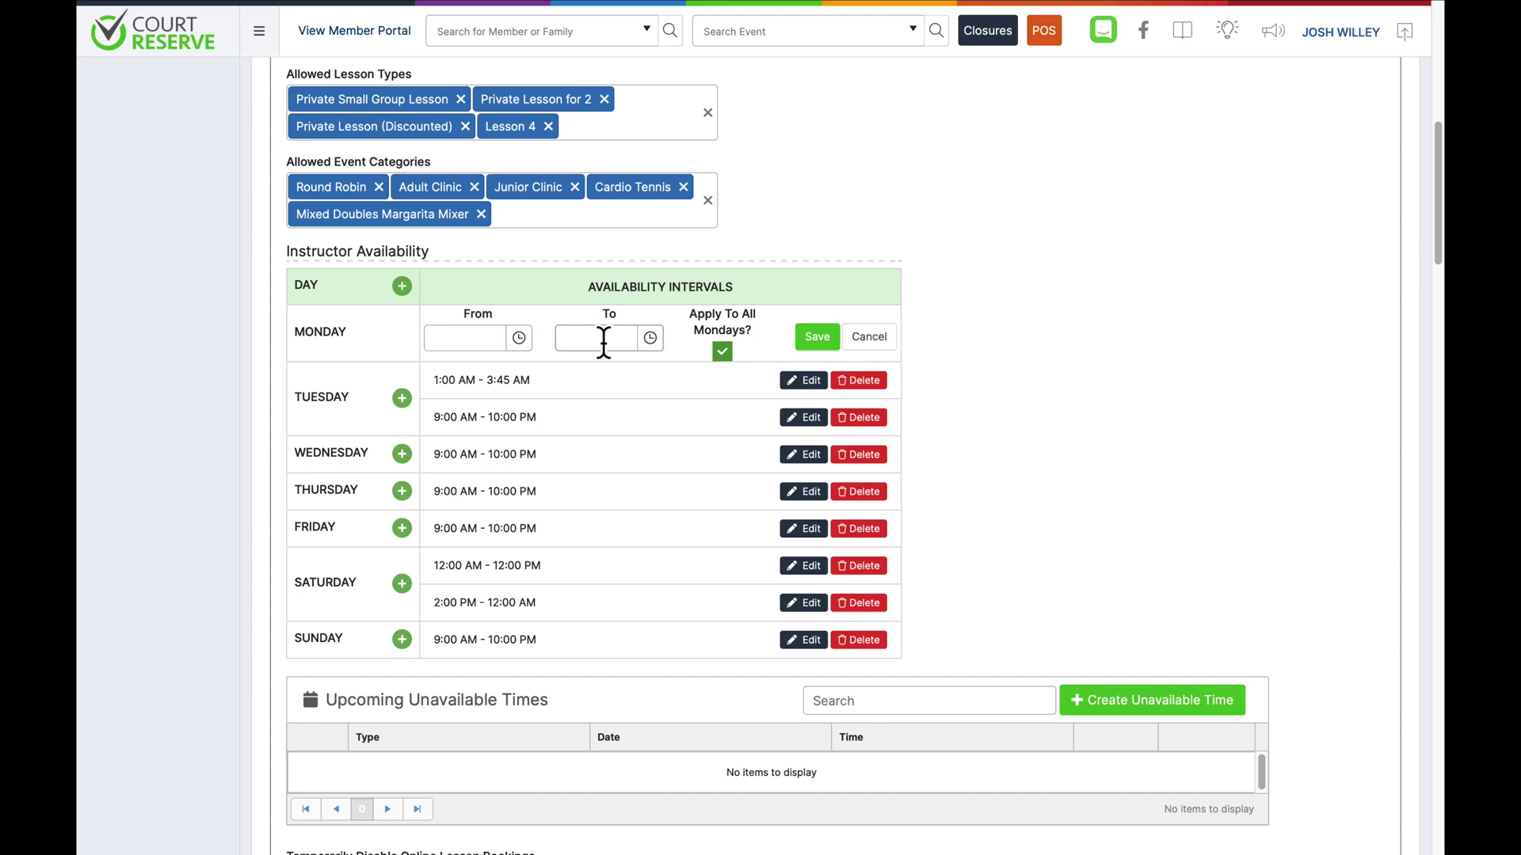
{"action": "left_click", "coordinate": [518, 339]}
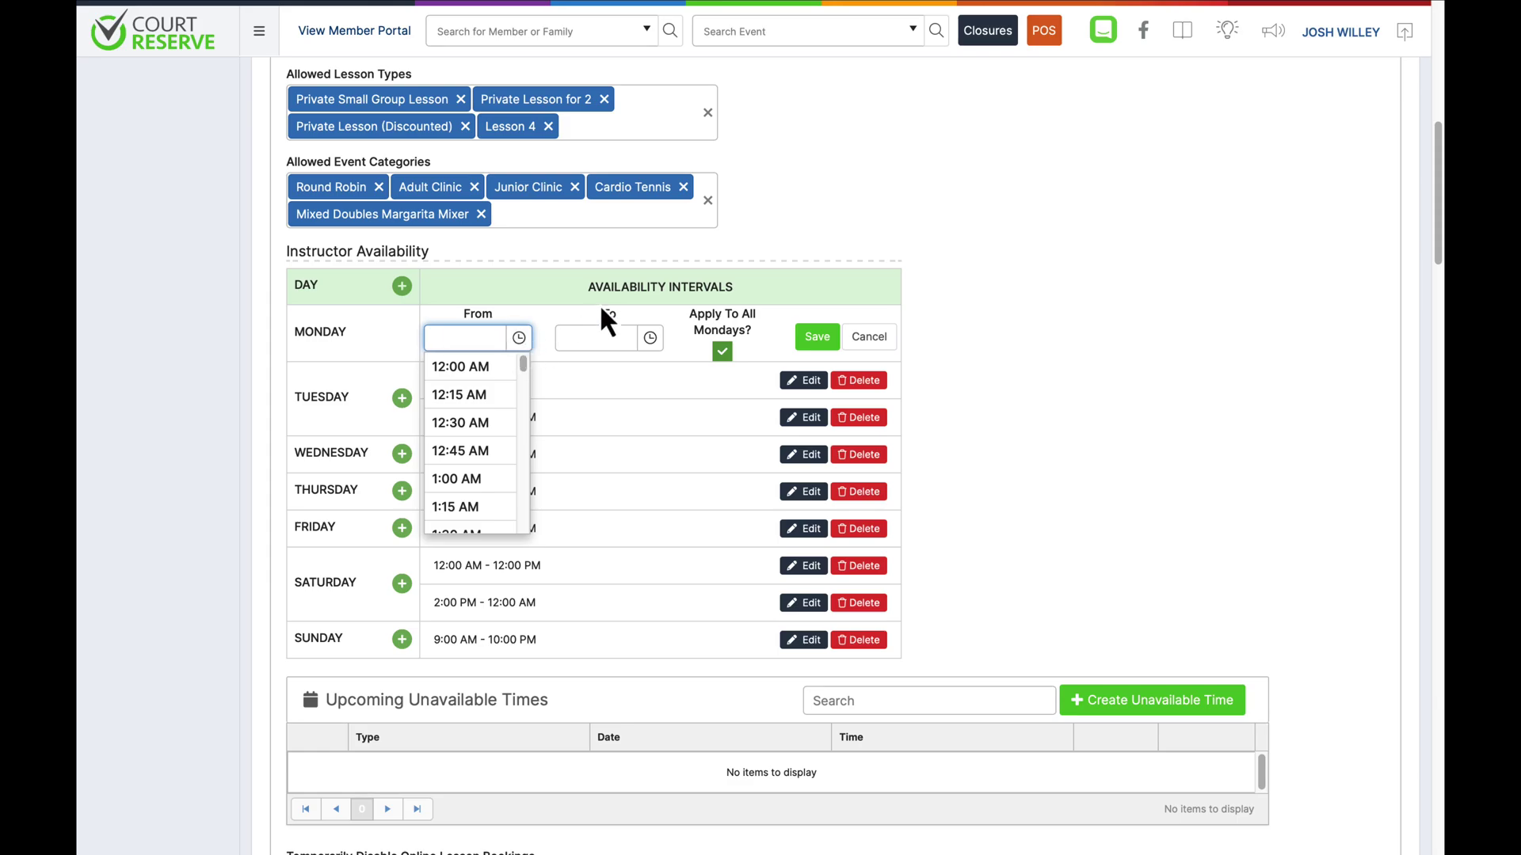
{"action": "left_click", "coordinate": [798, 243]}
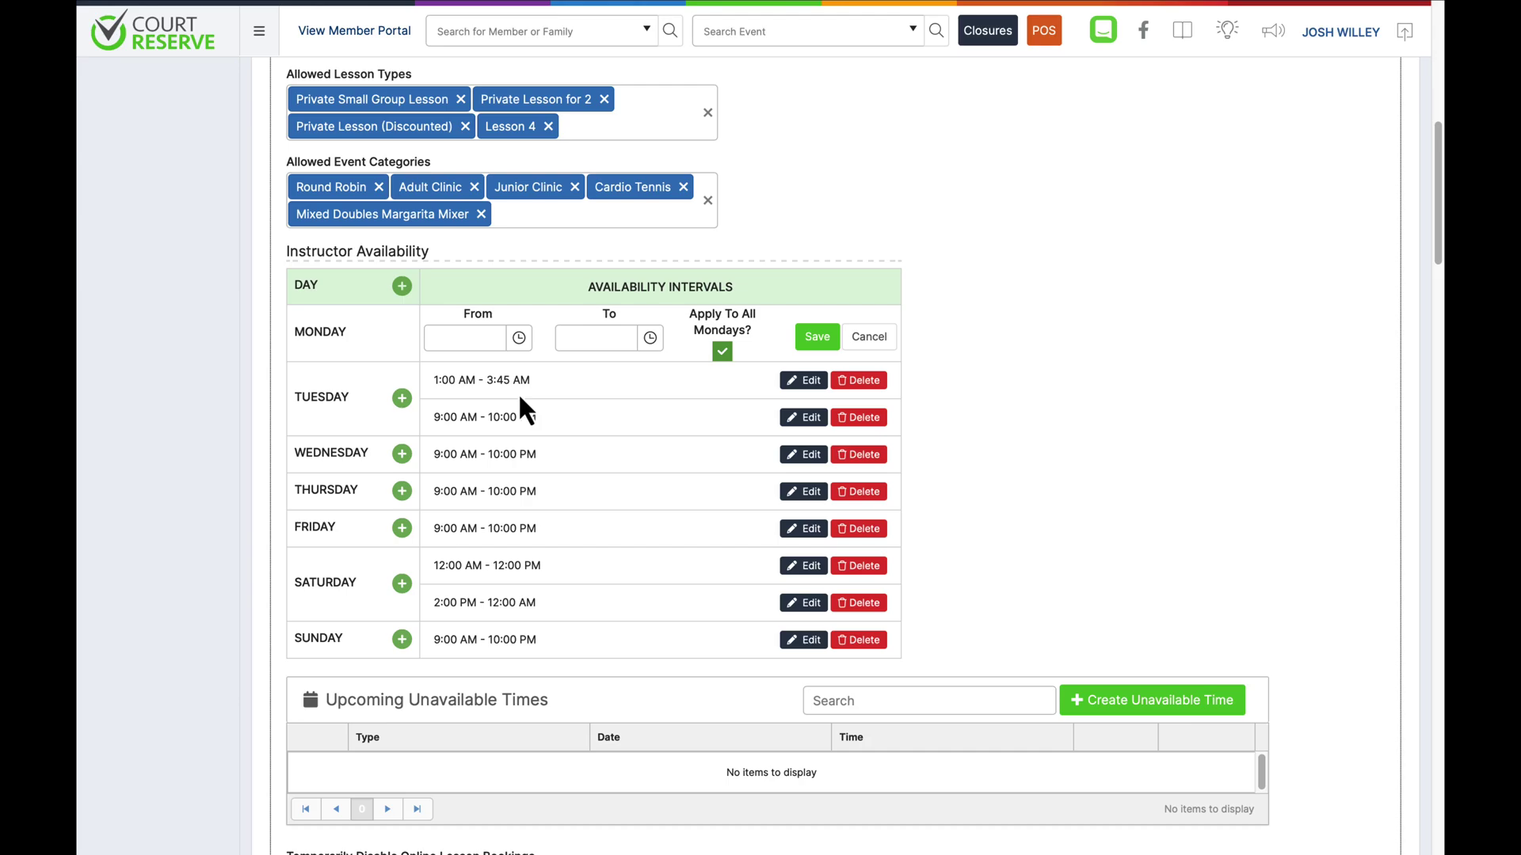
{"action": "left_click", "coordinate": [720, 353]}
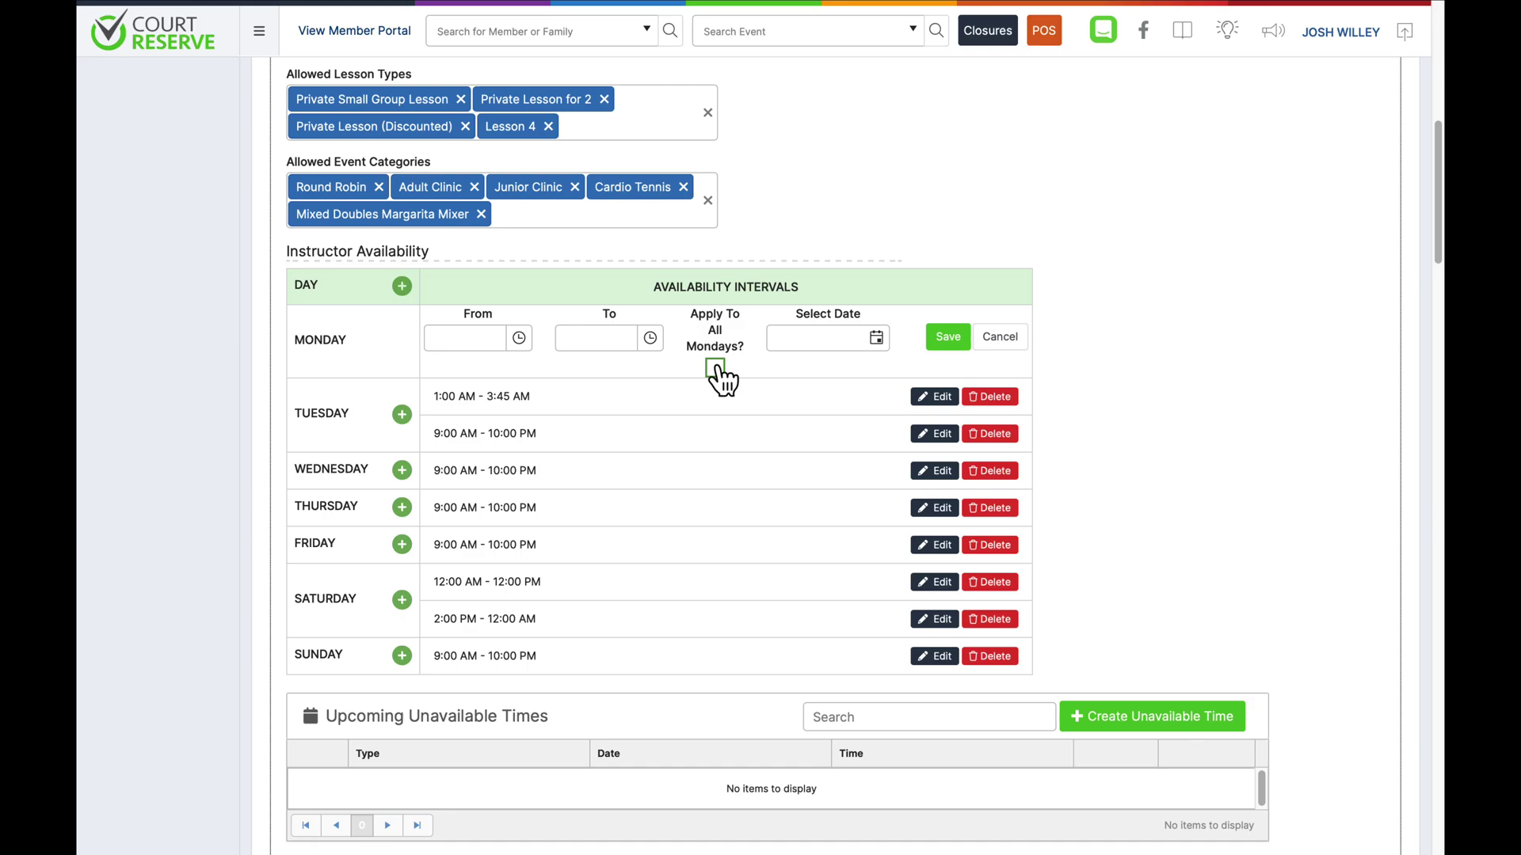
{"action": "left_click", "coordinate": [877, 339]}
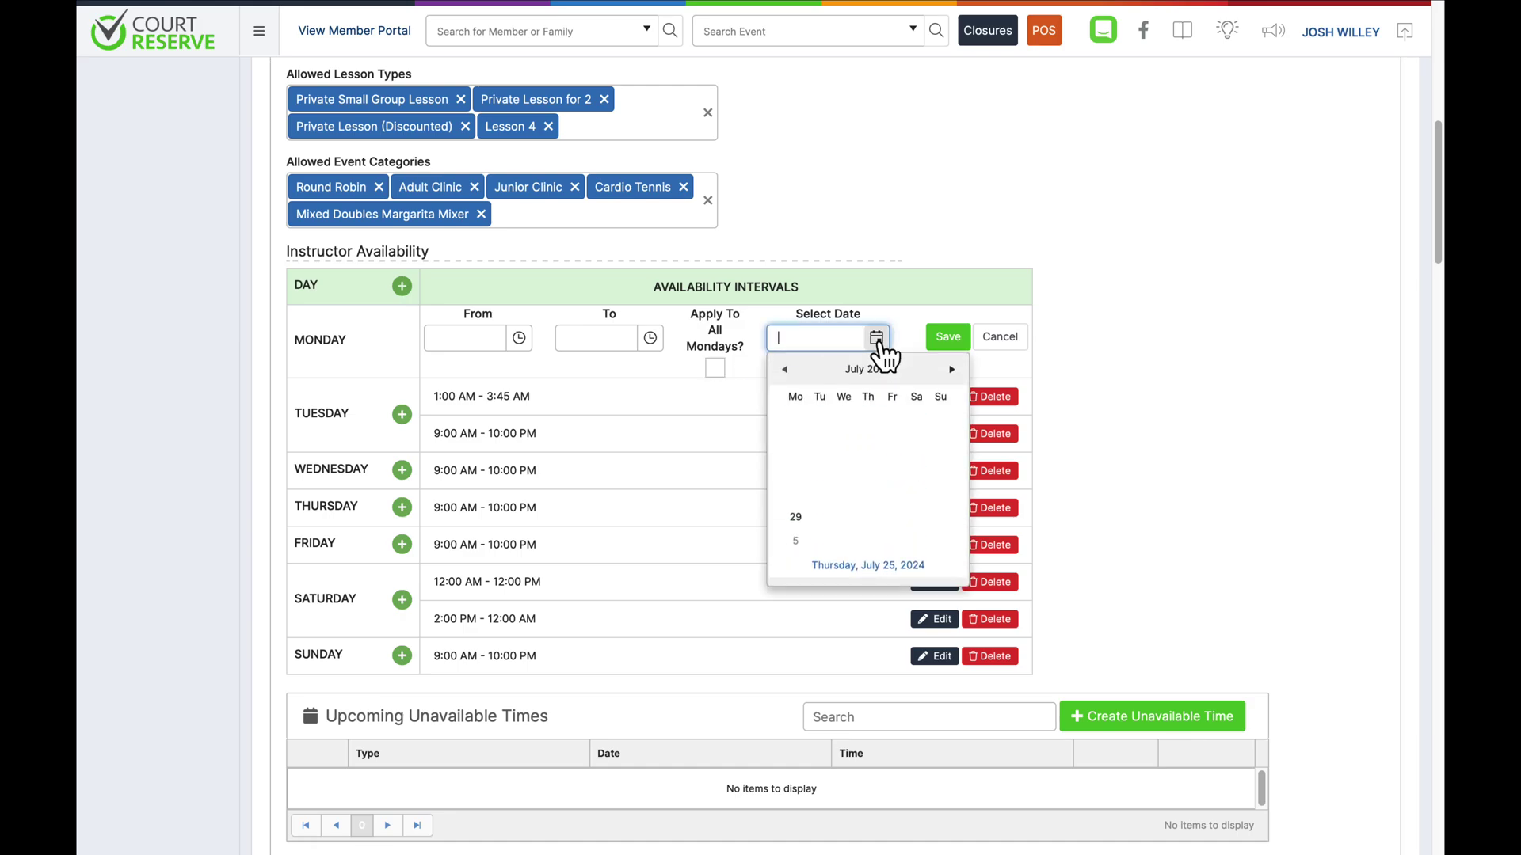
{"action": "left_click", "coordinate": [795, 519]}
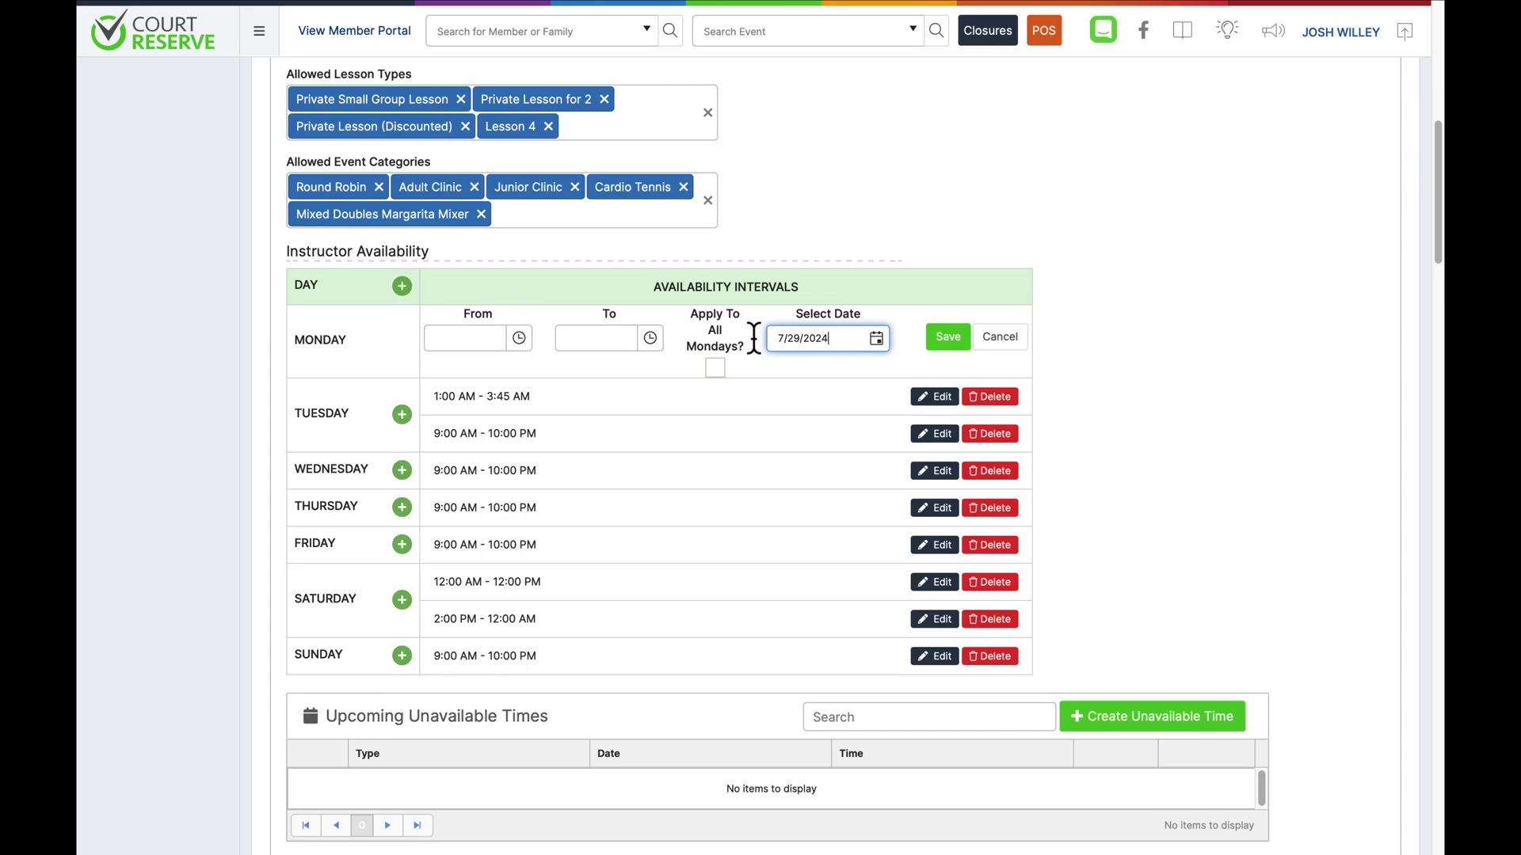
Remove the Edit Any Reservations permission from the sub-admin instructor.
{"action": "scroll", "coordinate": [1034, 470], "scroll_direction": "down", "scroll_amount": 7}
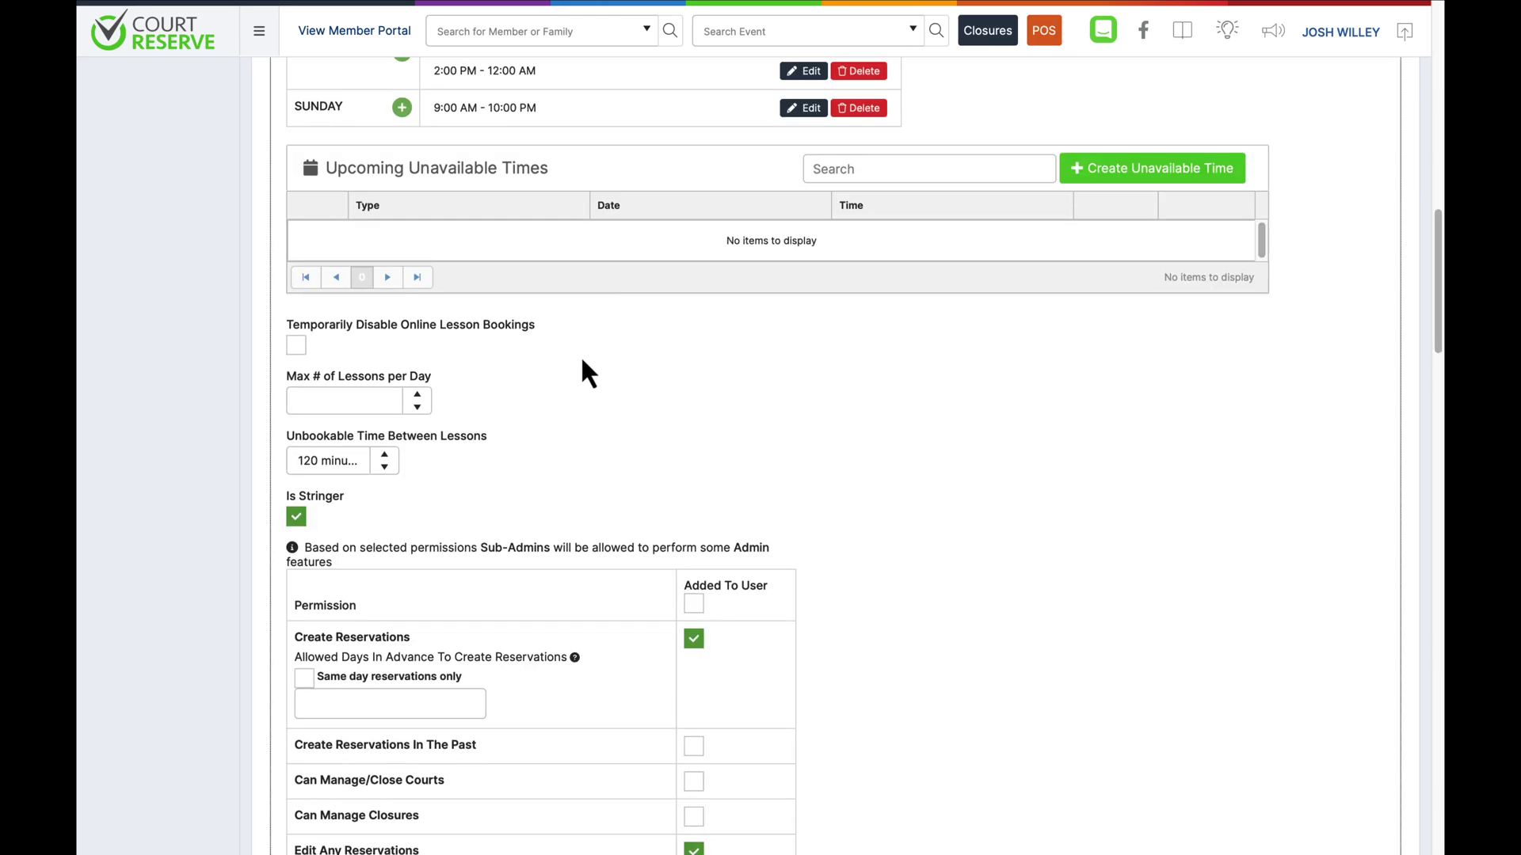
{"action": "scroll", "coordinate": [584, 362], "scroll_direction": "down", "scroll_amount": 4}
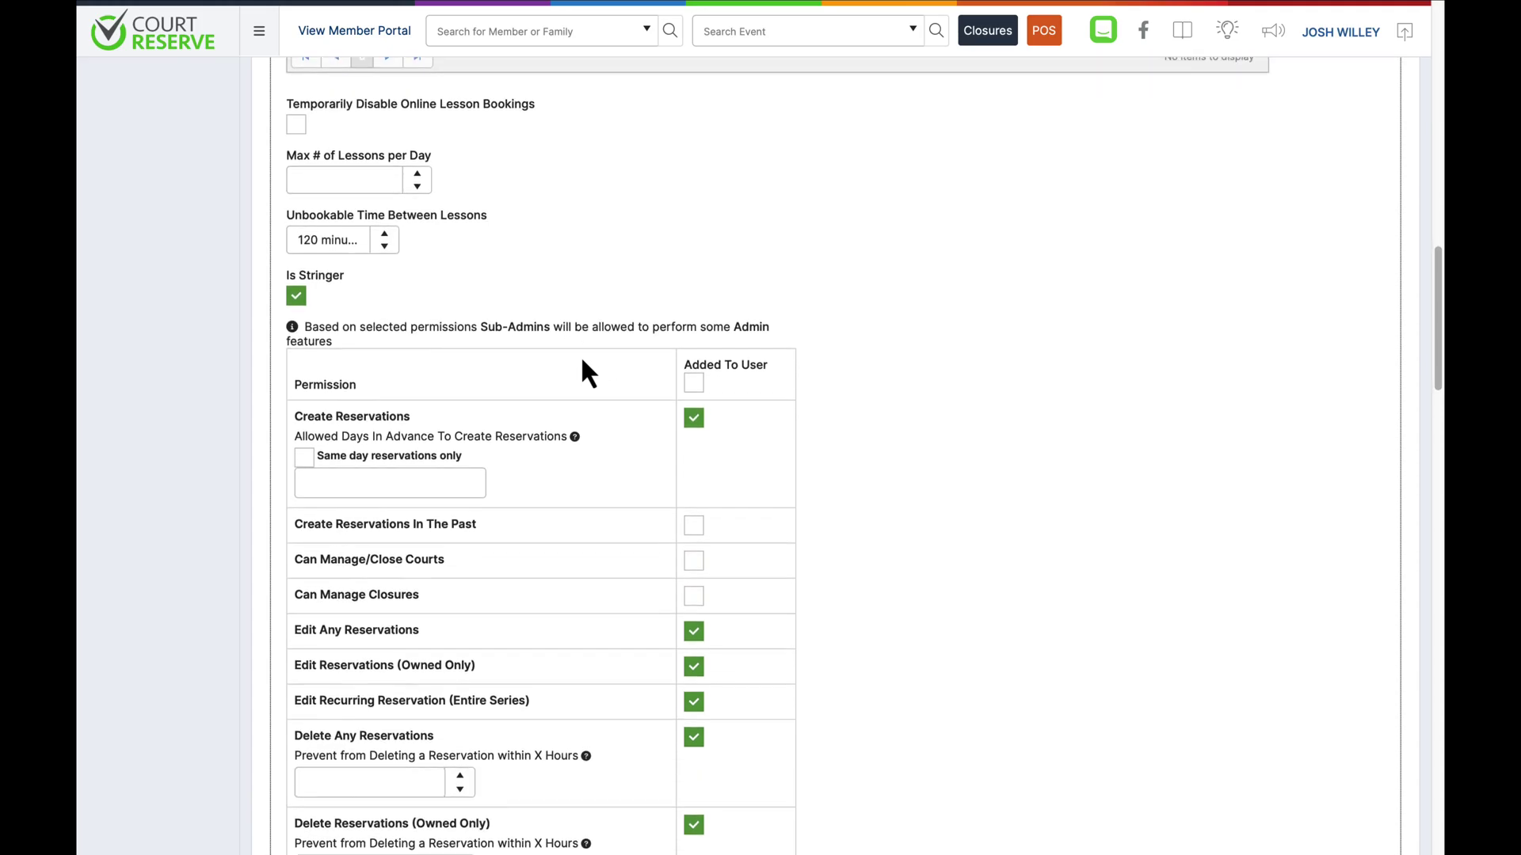
{"action": "scroll", "coordinate": [588, 373], "scroll_direction": "down", "scroll_amount": 1}
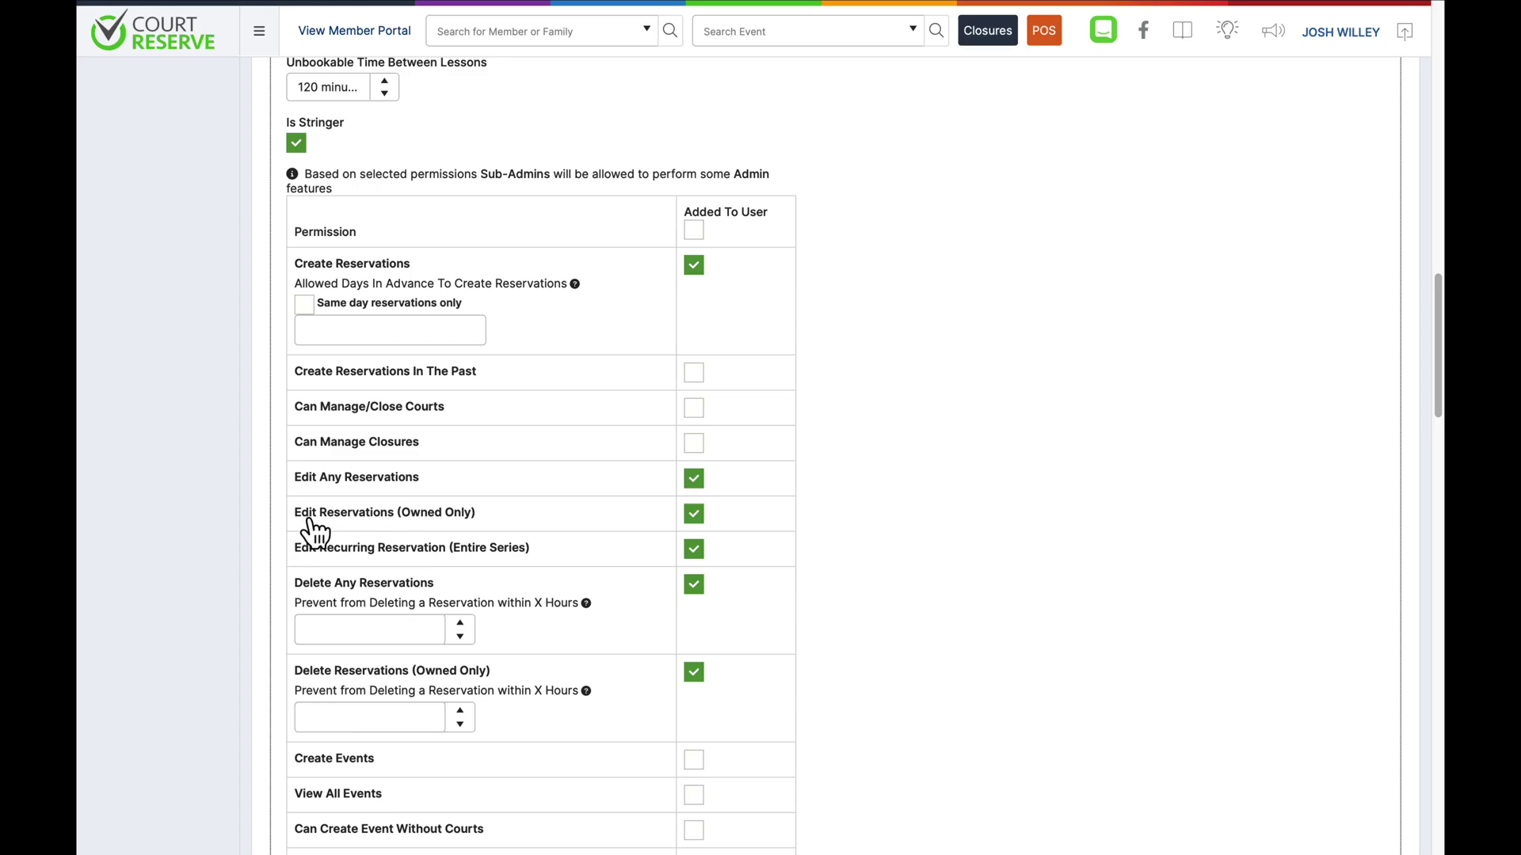
{"action": "left_click", "coordinate": [690, 481]}
Review the remaining event, payment, approval and scheduler permissions and save the changes to the instructor.
{"action": "scroll", "coordinate": [184, 623], "scroll_direction": "down", "scroll_amount": 4}
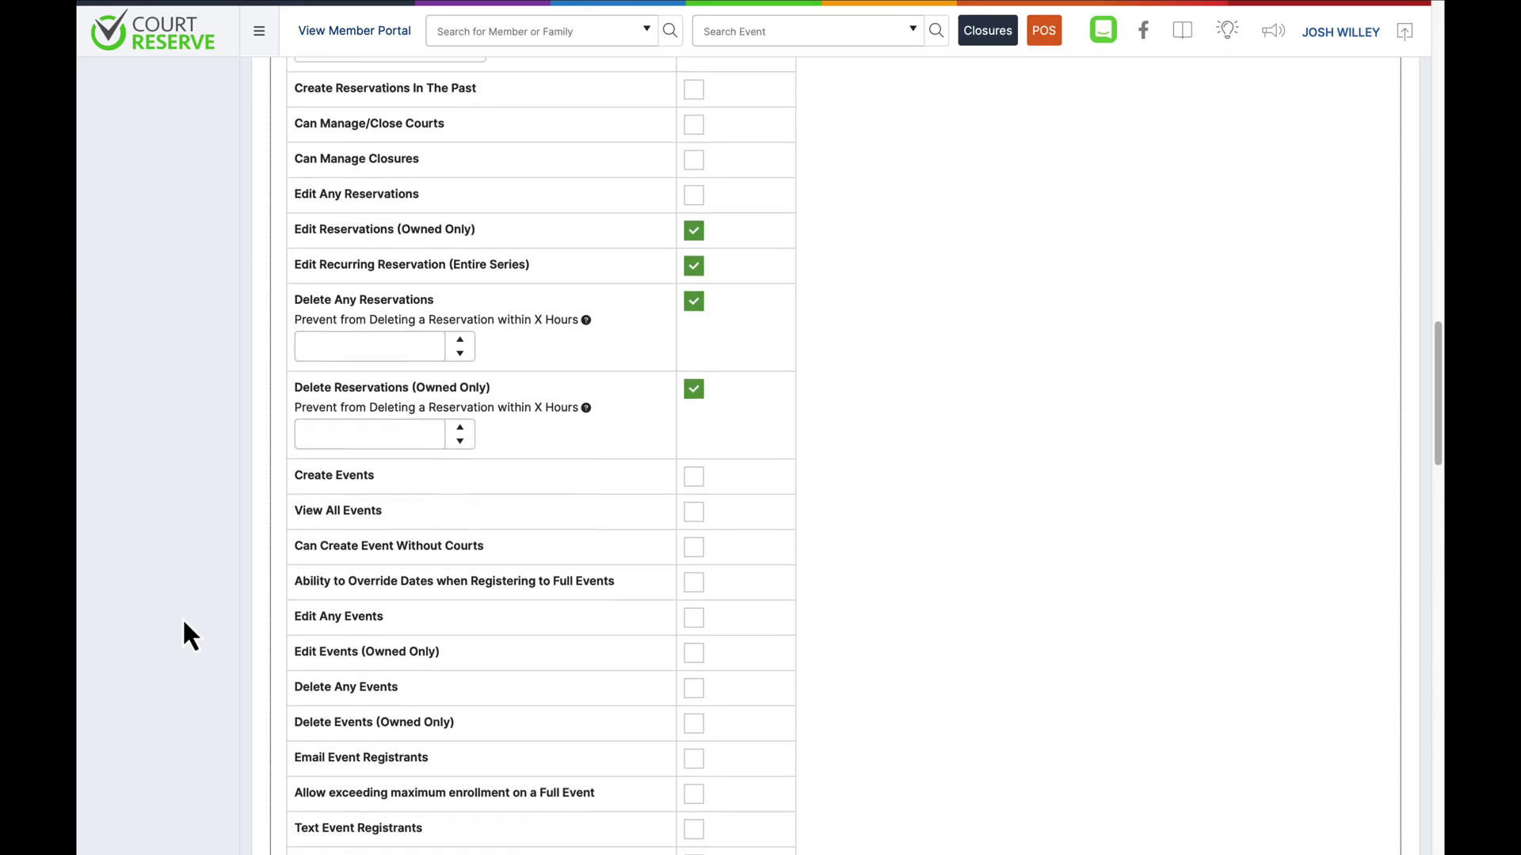
{"action": "scroll", "coordinate": [184, 623], "scroll_direction": "down", "scroll_amount": 3}
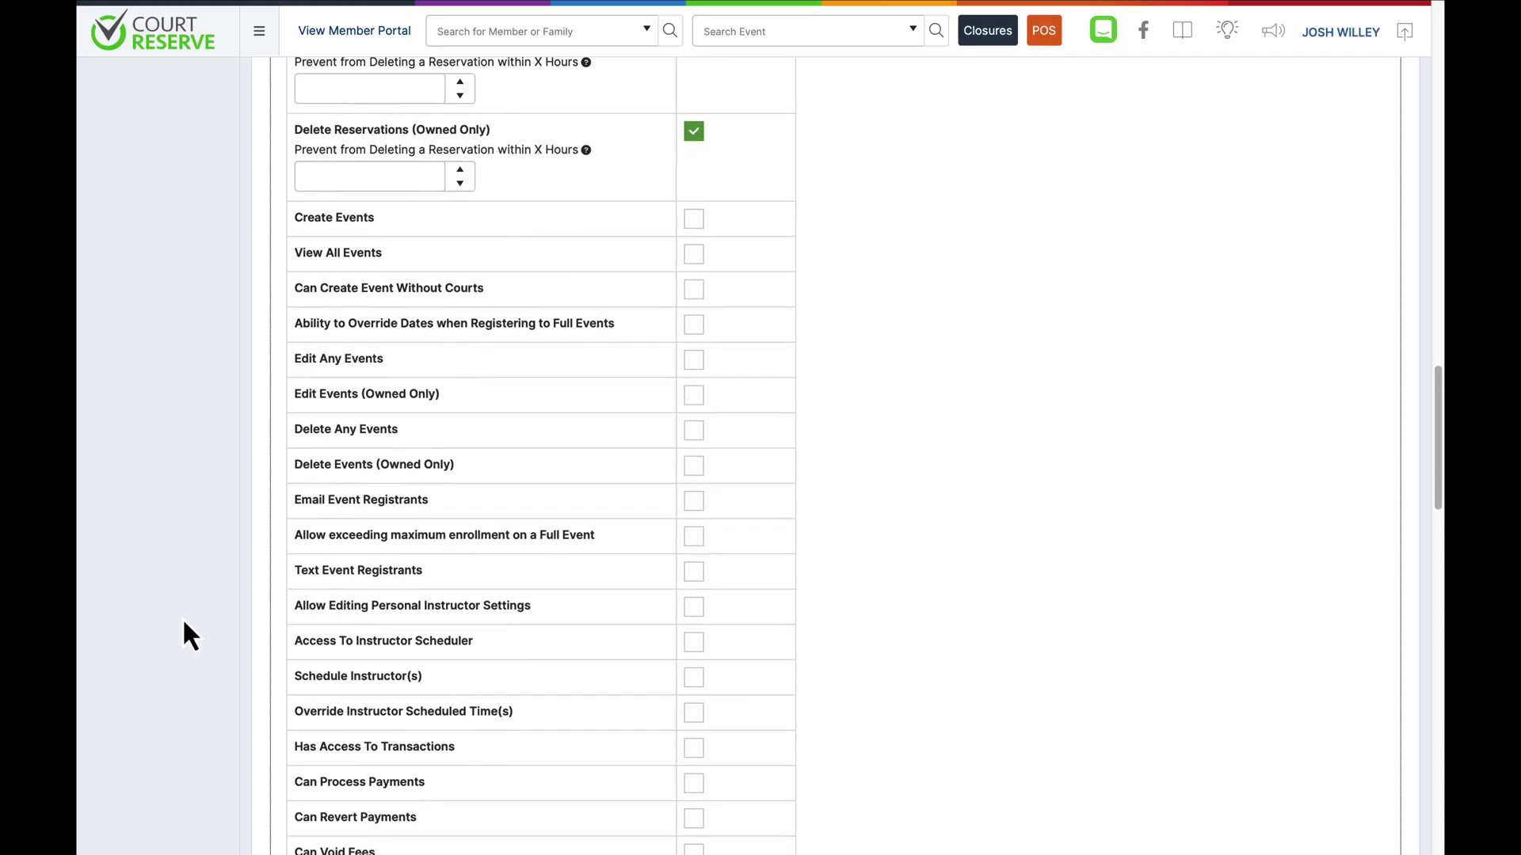
{"action": "scroll", "coordinate": [184, 623], "scroll_direction": "down", "scroll_amount": 2}
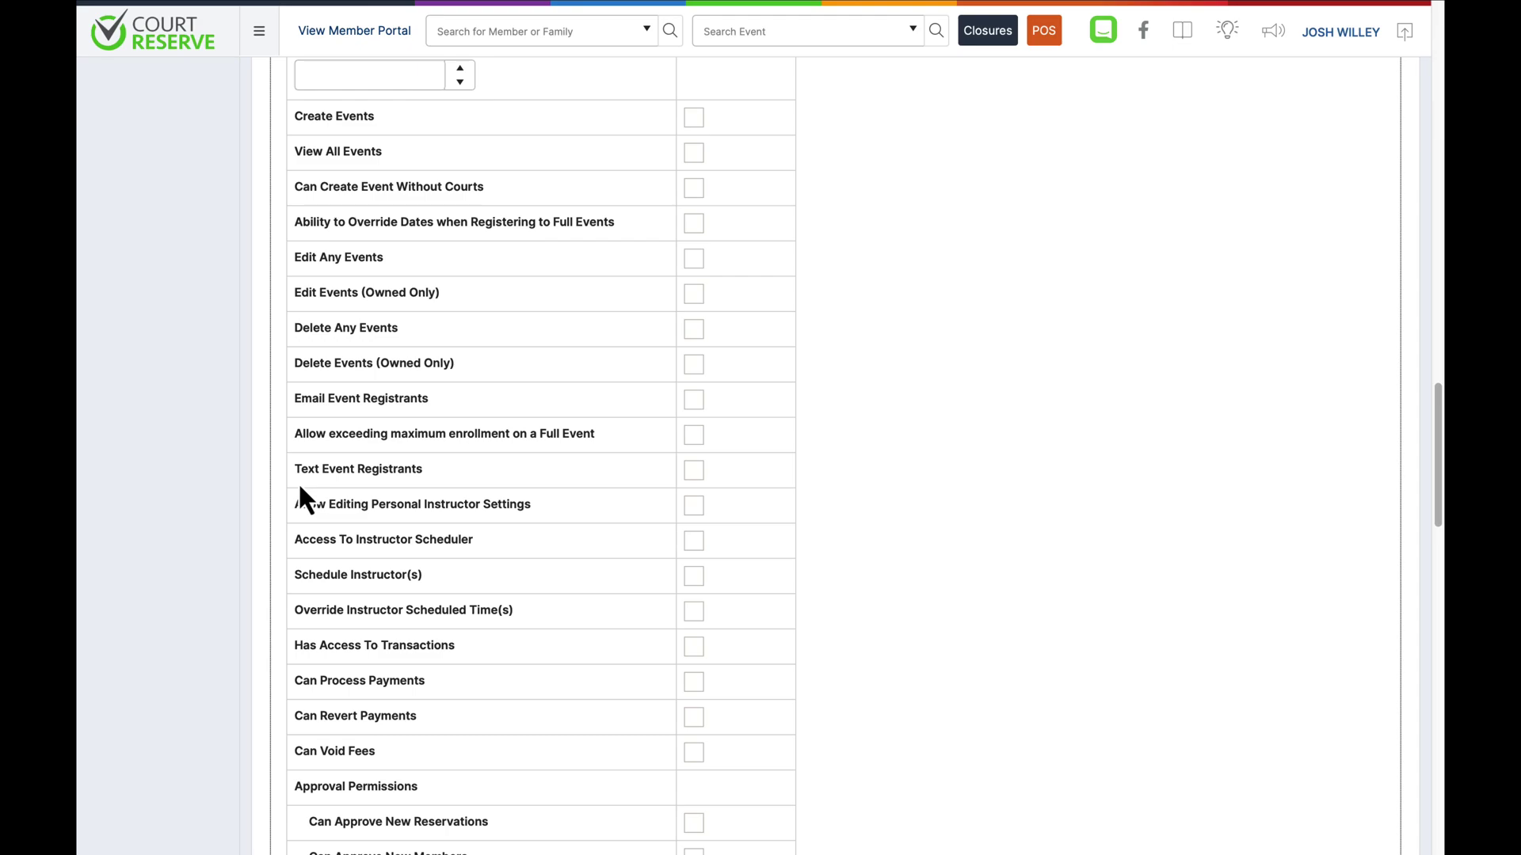
{"action": "scroll", "coordinate": [299, 488], "scroll_direction": "down", "scroll_amount": 2}
{"action": "scroll", "coordinate": [299, 488], "scroll_direction": "down", "scroll_amount": 2}
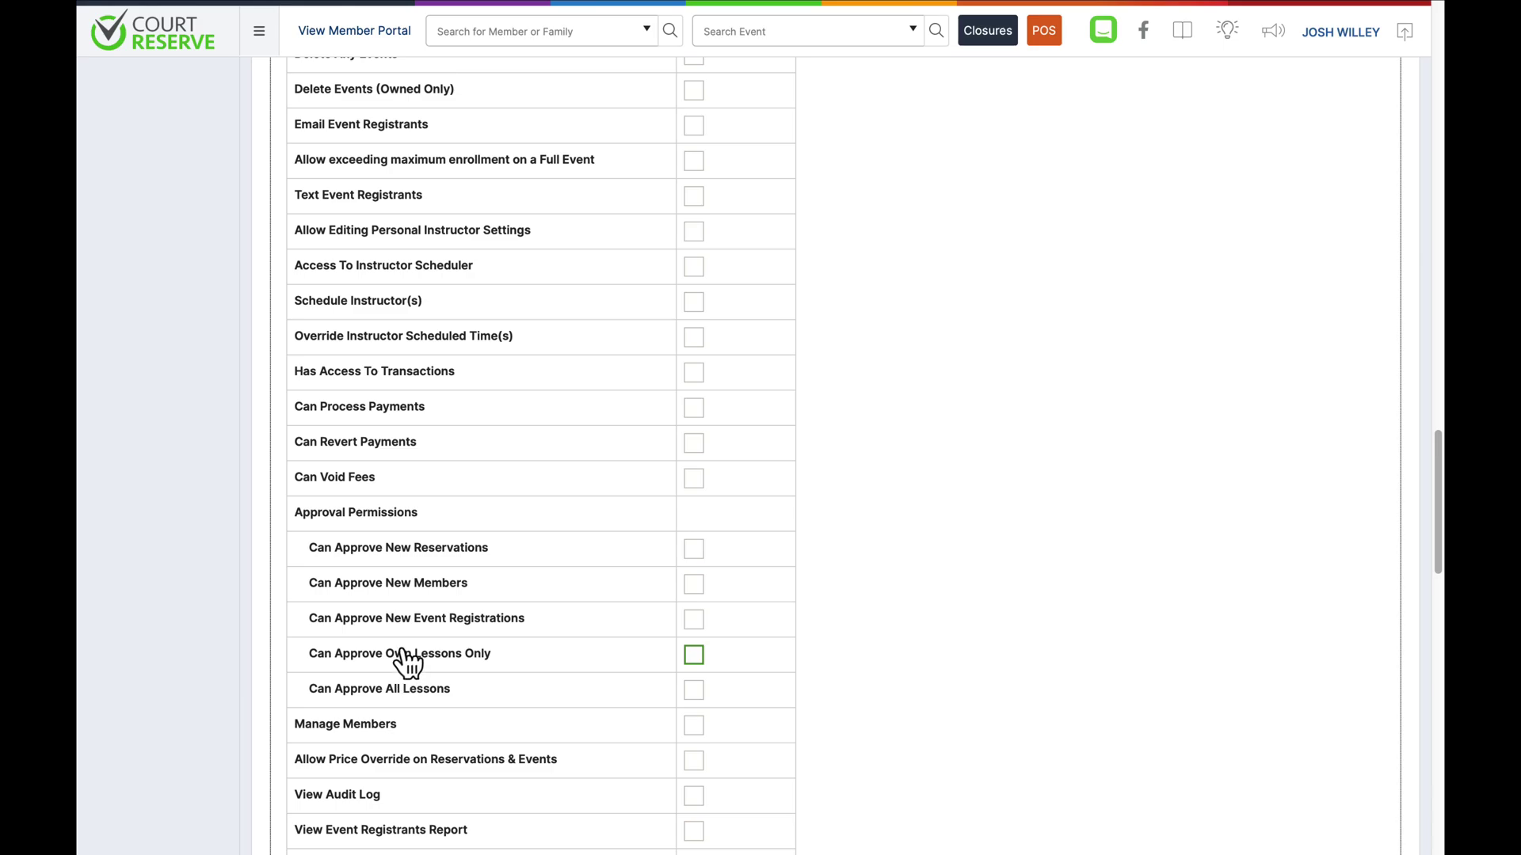
{"action": "scroll", "coordinate": [406, 654], "scroll_direction": "down", "scroll_amount": 9}
{"action": "scroll", "coordinate": [405, 642], "scroll_direction": "down", "scroll_amount": 15}
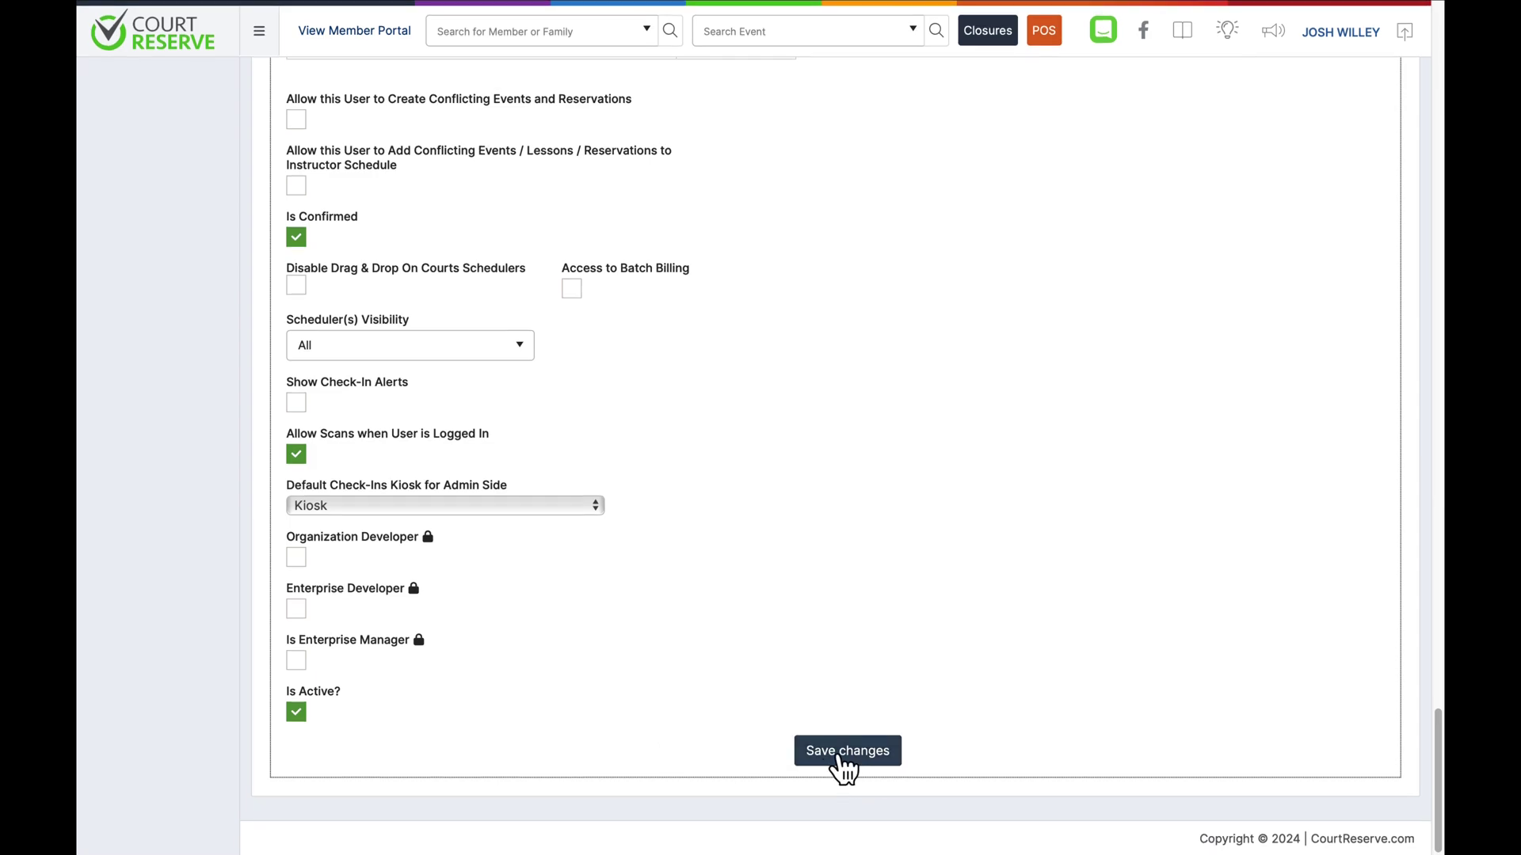
{"action": "left_click", "coordinate": [843, 751]}
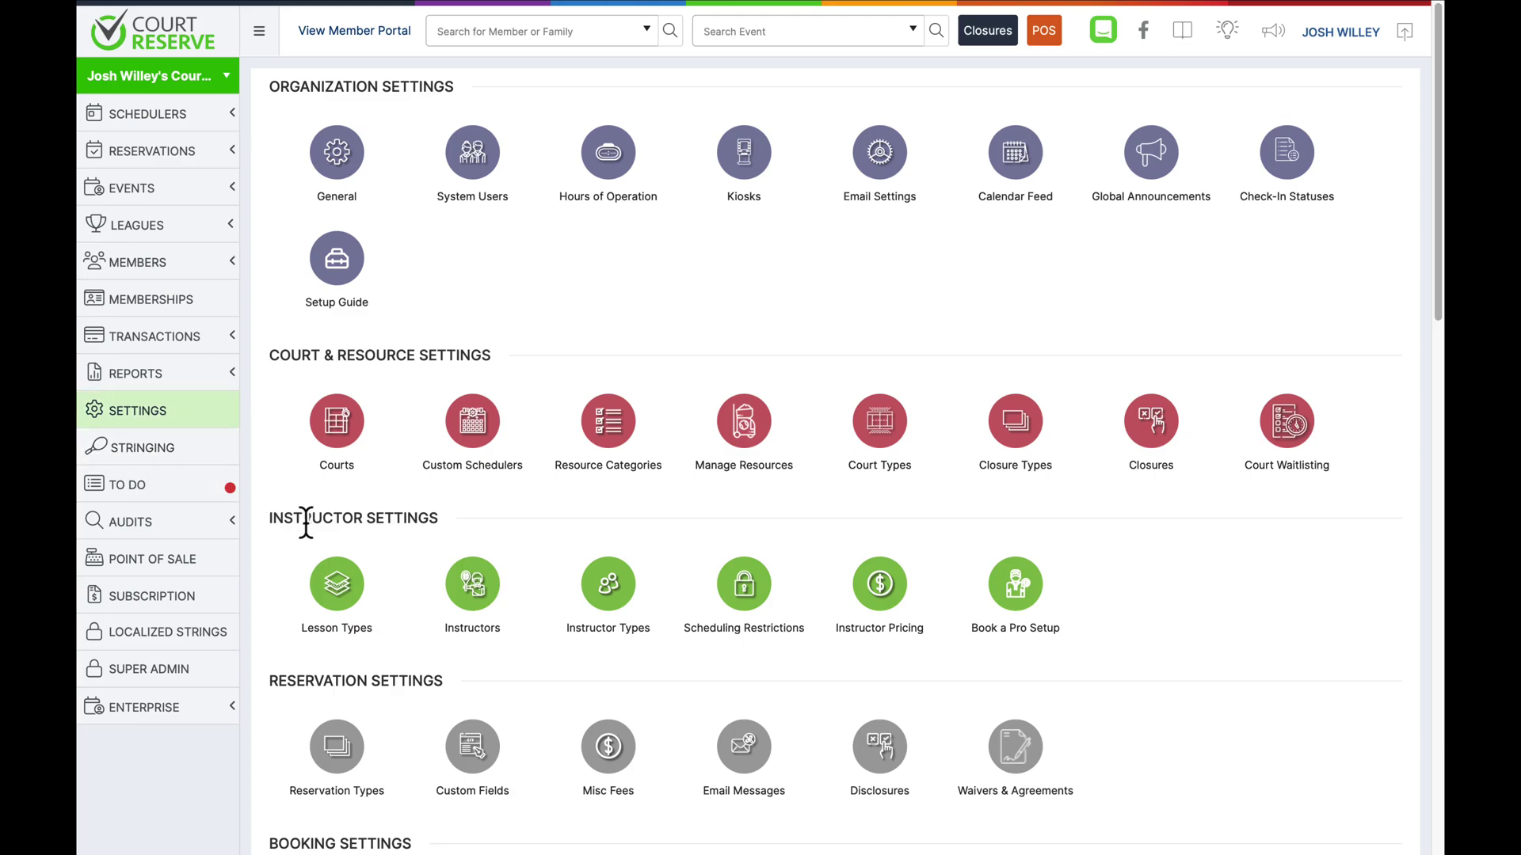
Open the instructor types from the instructor settings and look at creating a new type.
{"action": "left_click", "coordinate": [610, 593]}
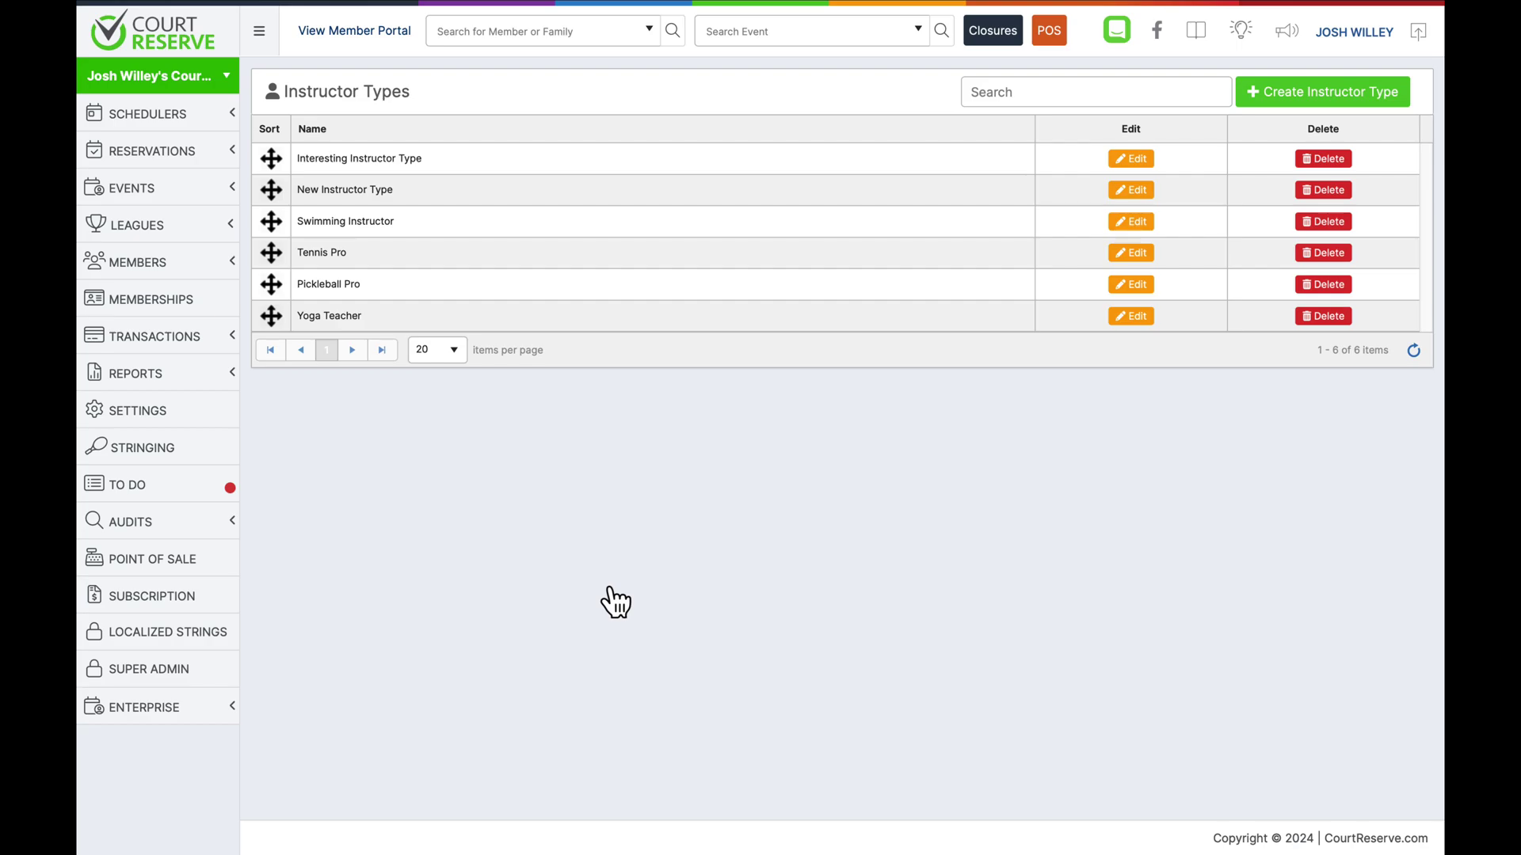
{"action": "left_click", "coordinate": [1342, 94]}
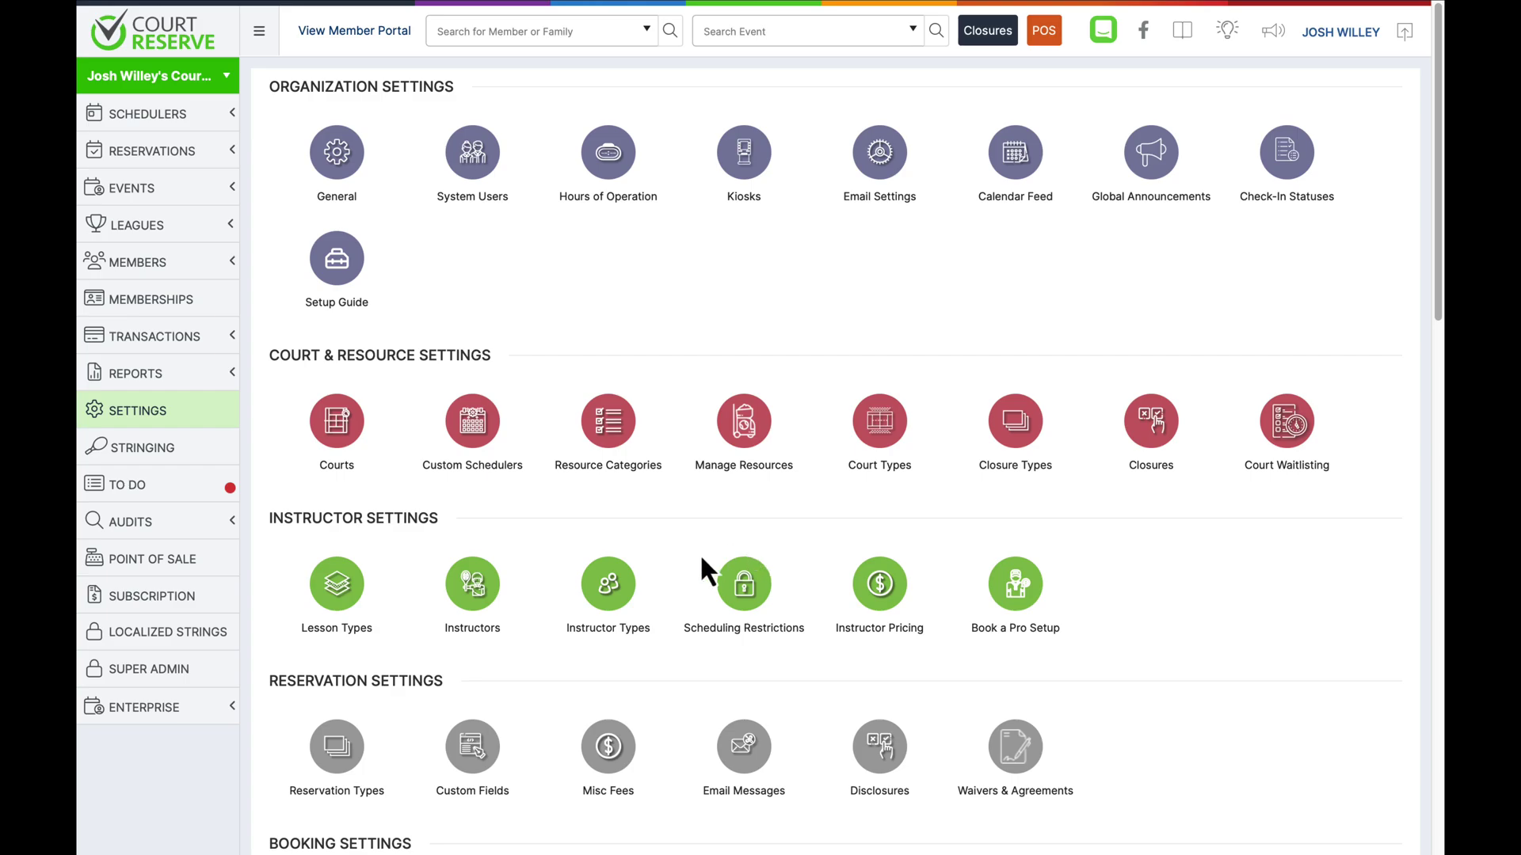
Open the instructor scheduling restrictions and disallow Private Lesson (Discounted) and Lesson 4 for the first instructor.
{"action": "left_click", "coordinate": [744, 587]}
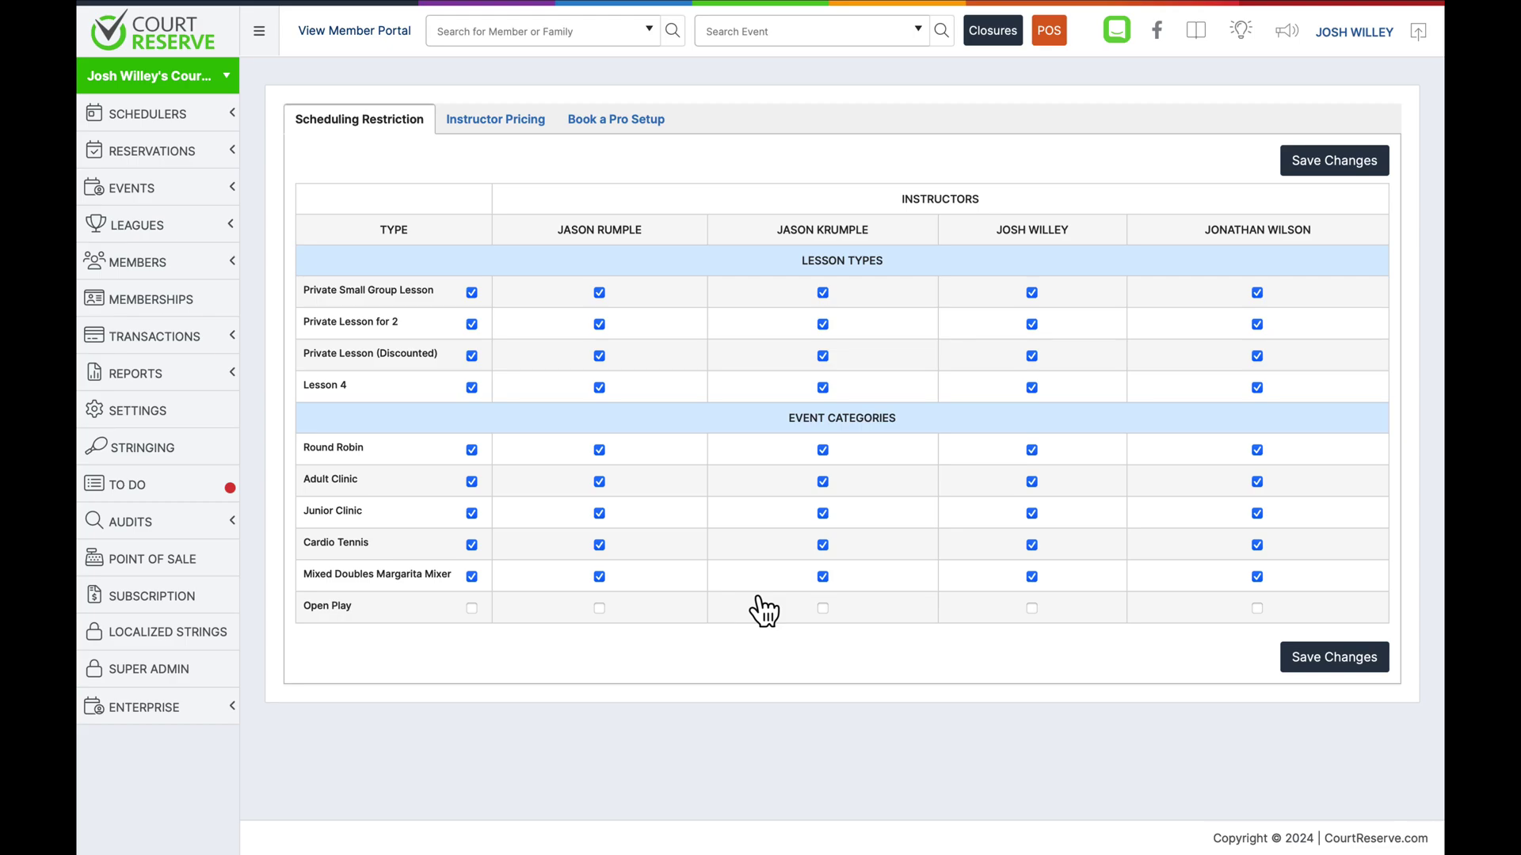
{"action": "left_click", "coordinate": [599, 357]}
{"action": "left_click", "coordinate": [599, 387]}
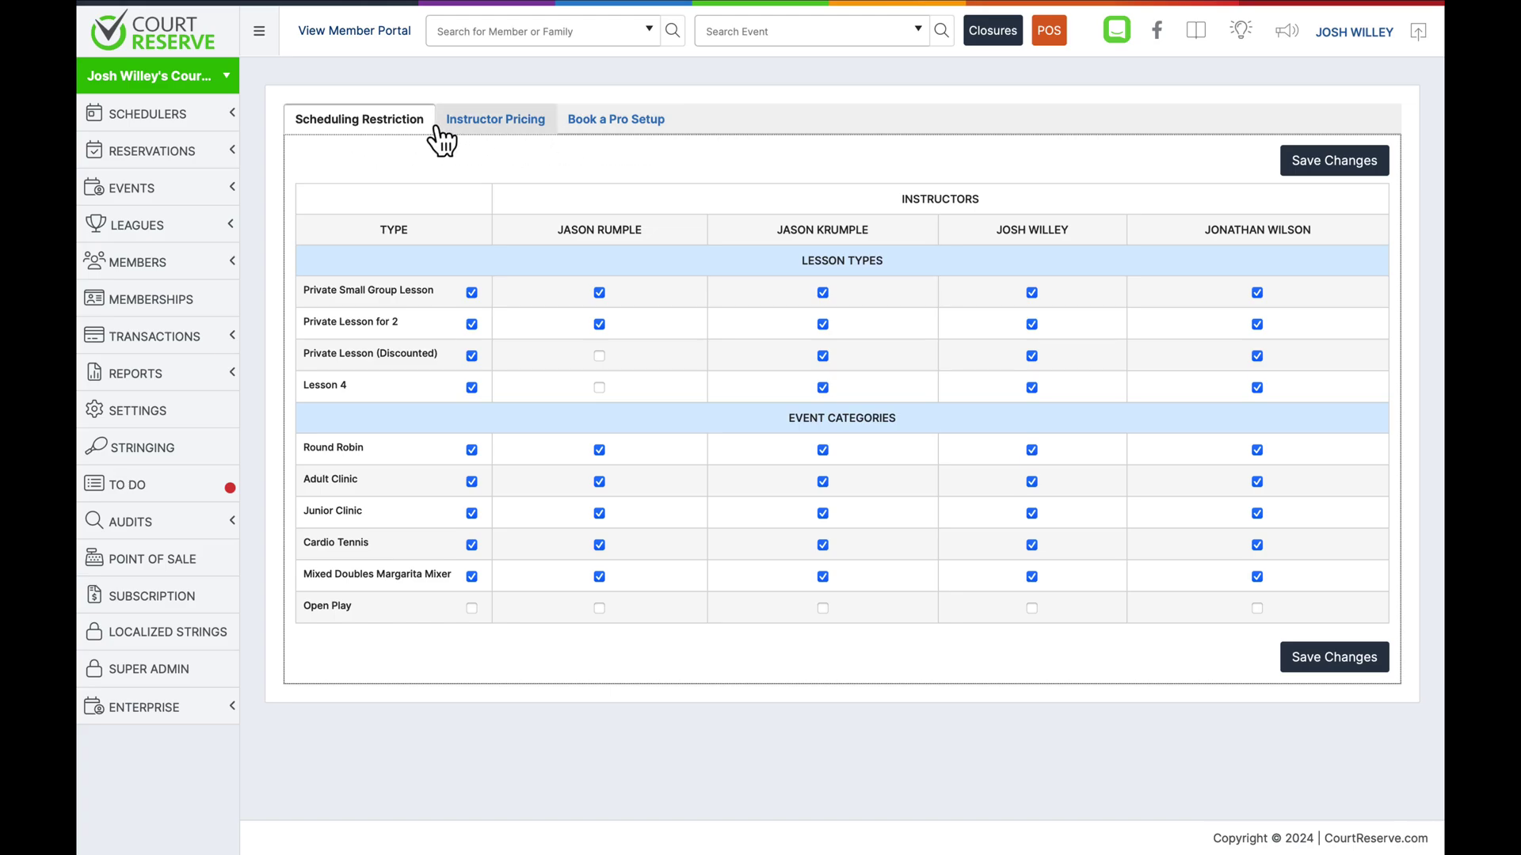
In the instructor pricing, set the first instructor's Private Small Group Lesson rate to 15 hourly for all membership types.
{"action": "left_click", "coordinate": [493, 136]}
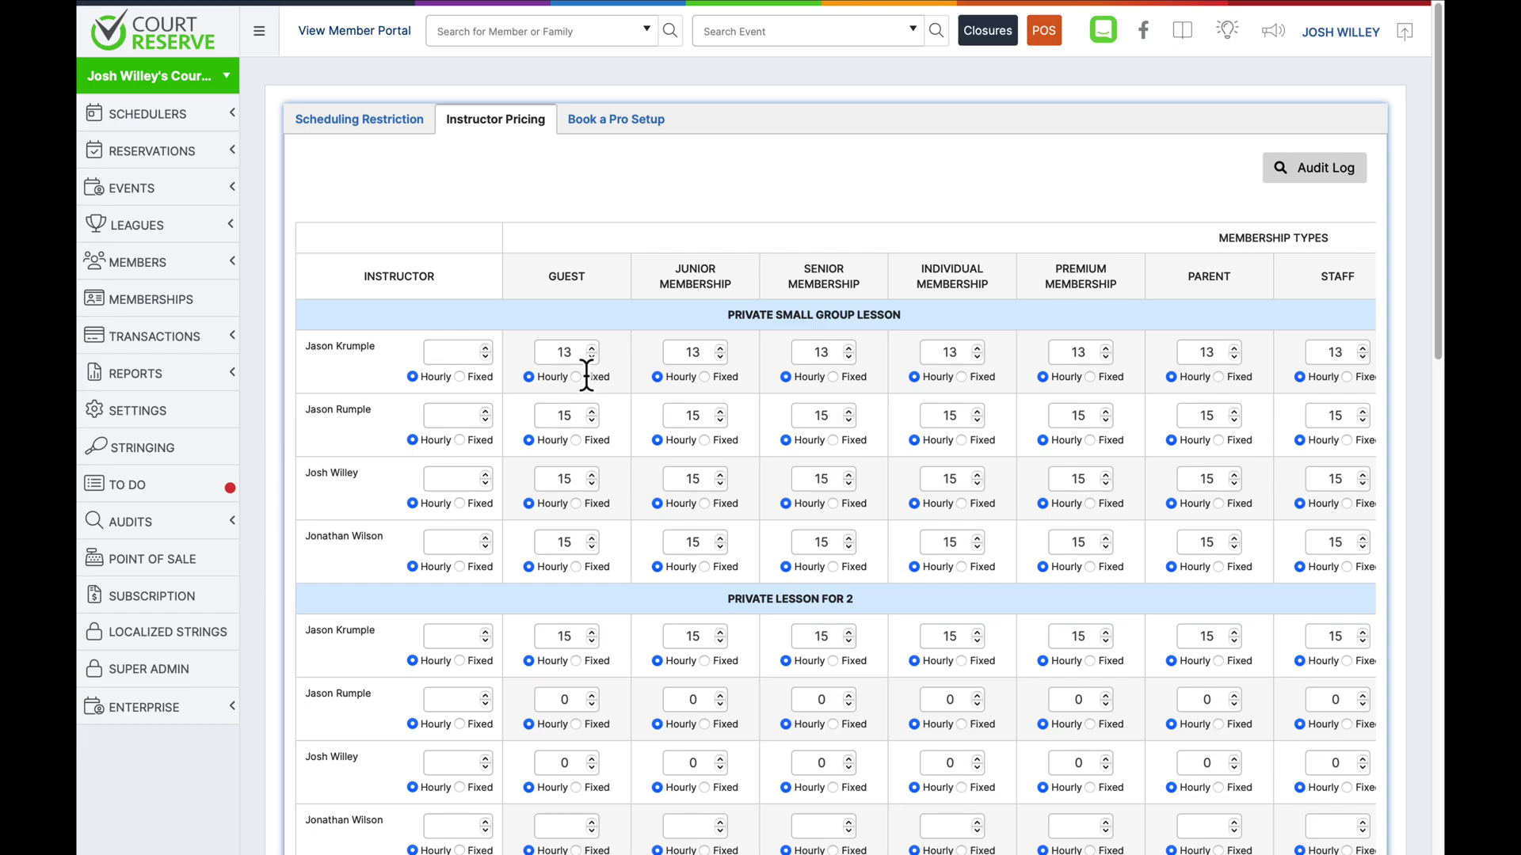
{"action": "left_click", "coordinate": [452, 351]}
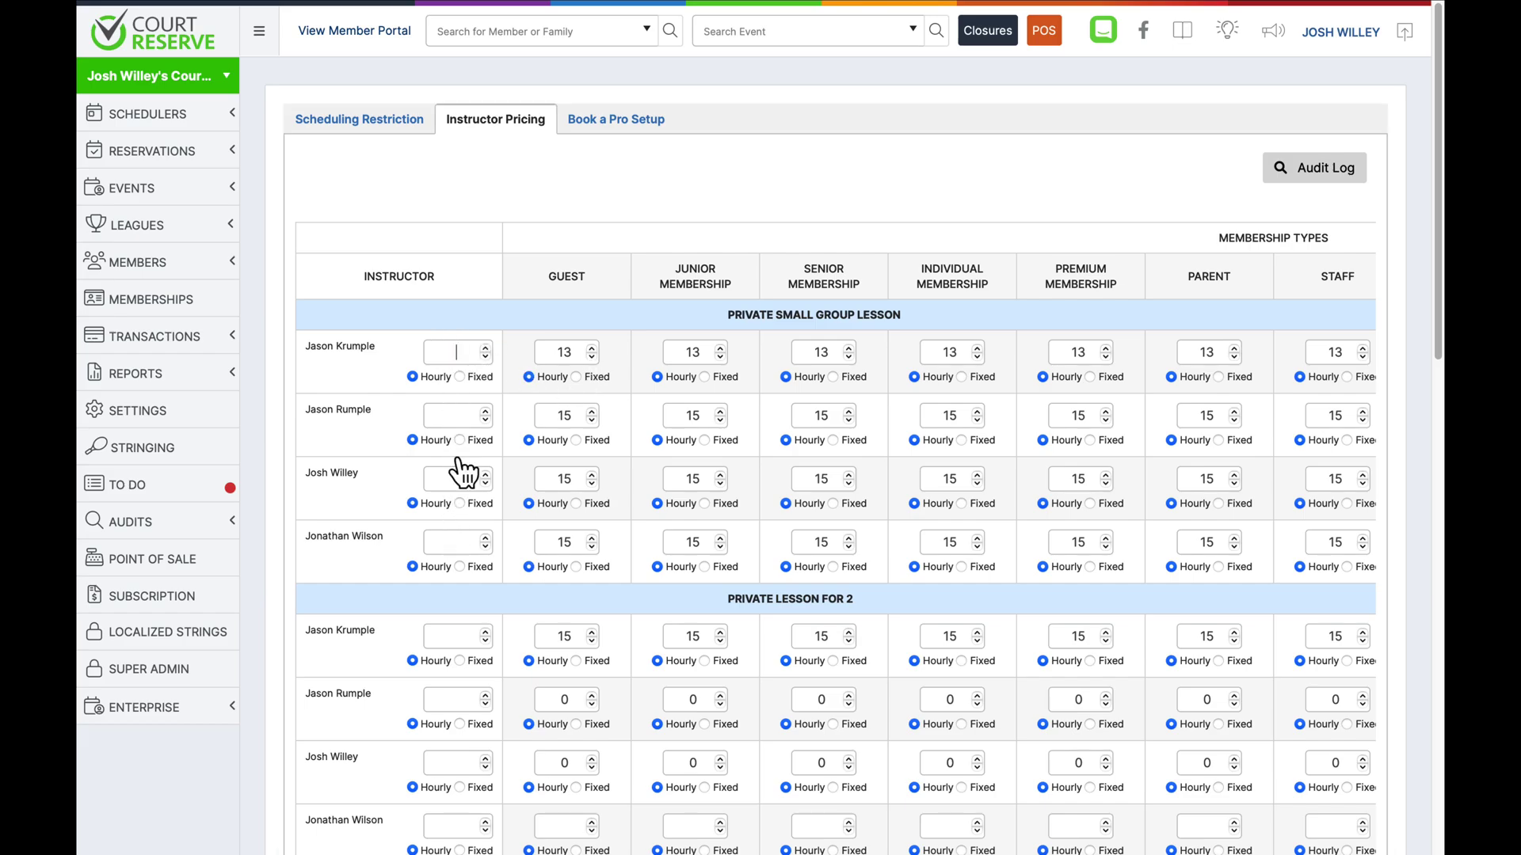
{"action": "type", "text": "15"}
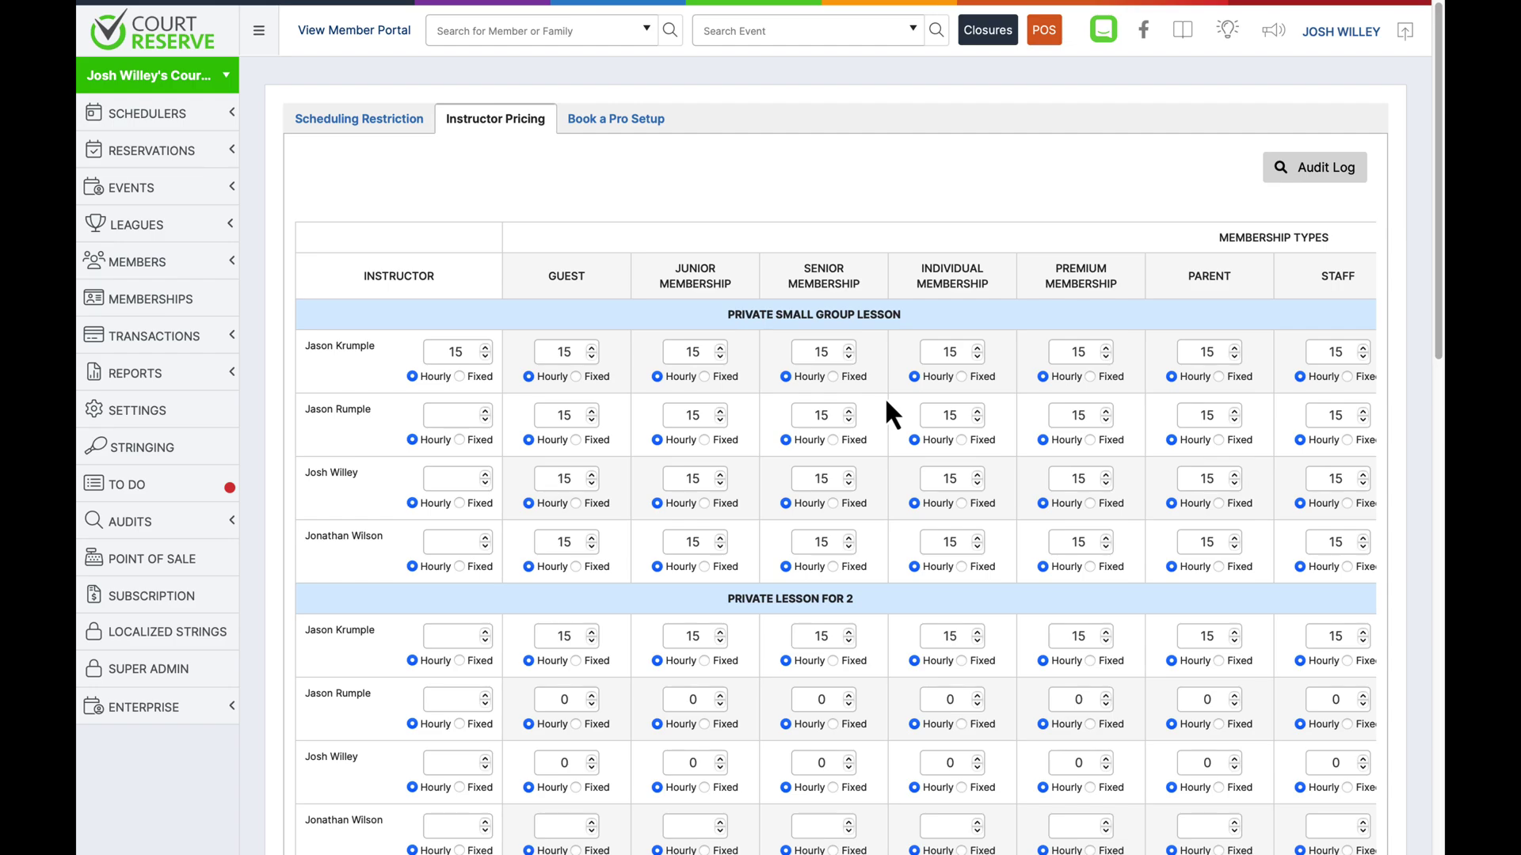
Start a new instructor custom scheduler in the Book a Pro setup and look at which instructors it can include.
{"action": "left_click", "coordinate": [614, 131]}
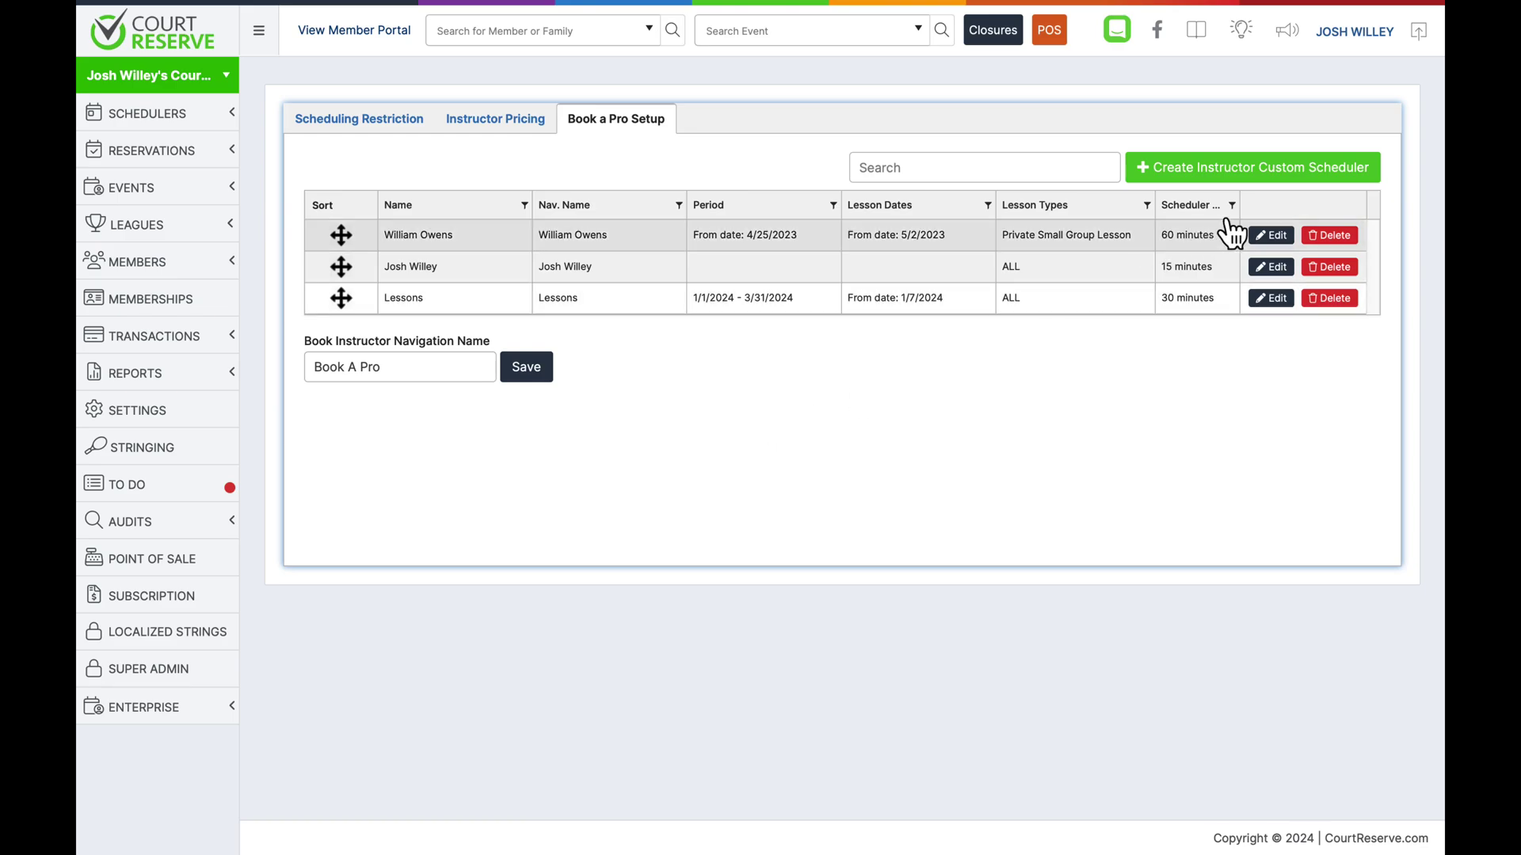
{"action": "left_click", "coordinate": [1238, 179]}
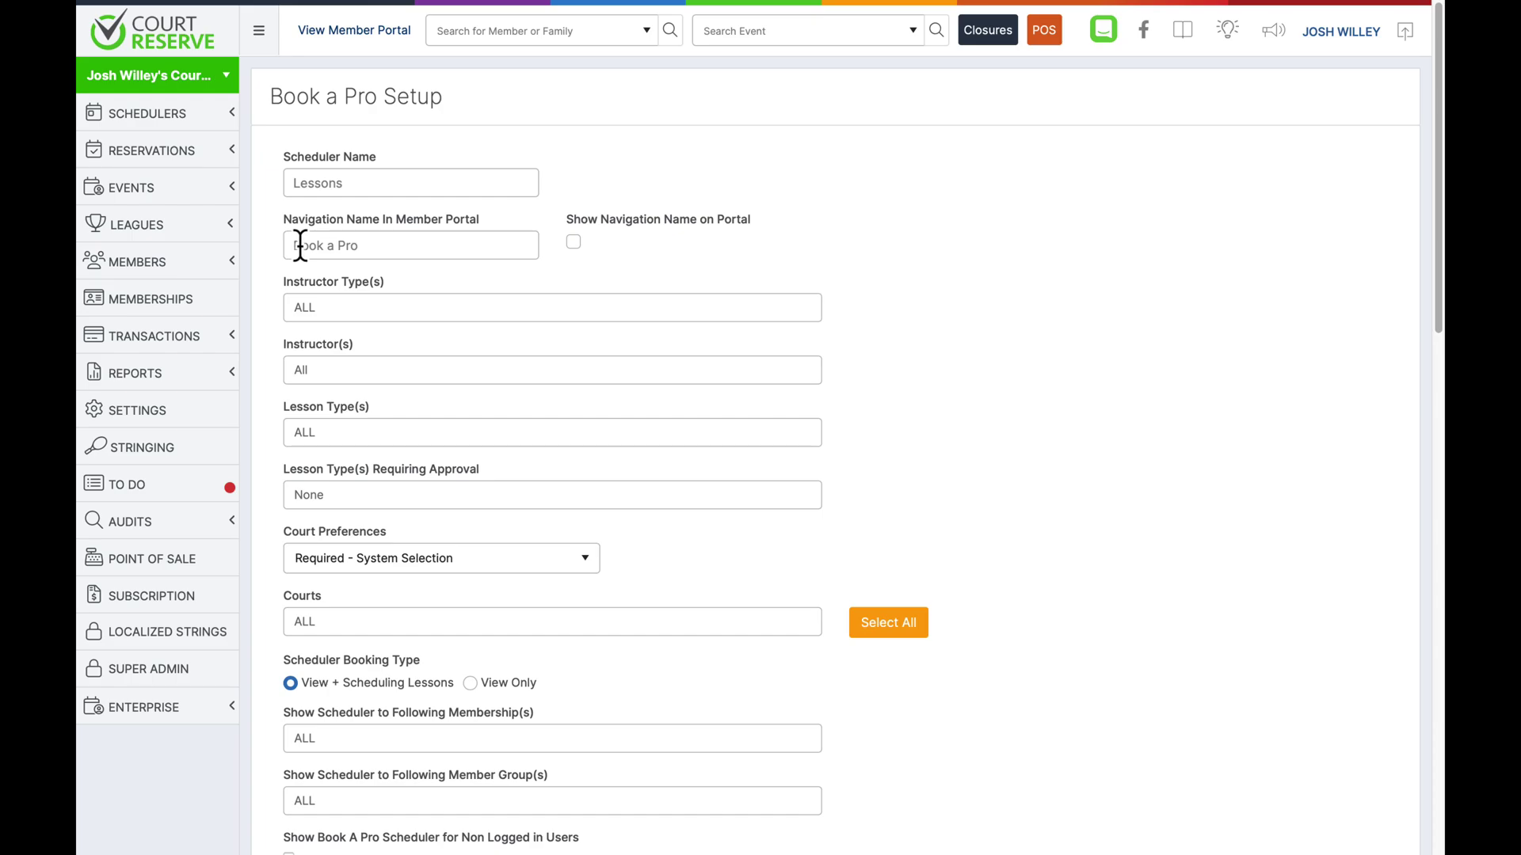
{"action": "scroll", "coordinate": [648, 266], "scroll_direction": "down", "scroll_amount": 1}
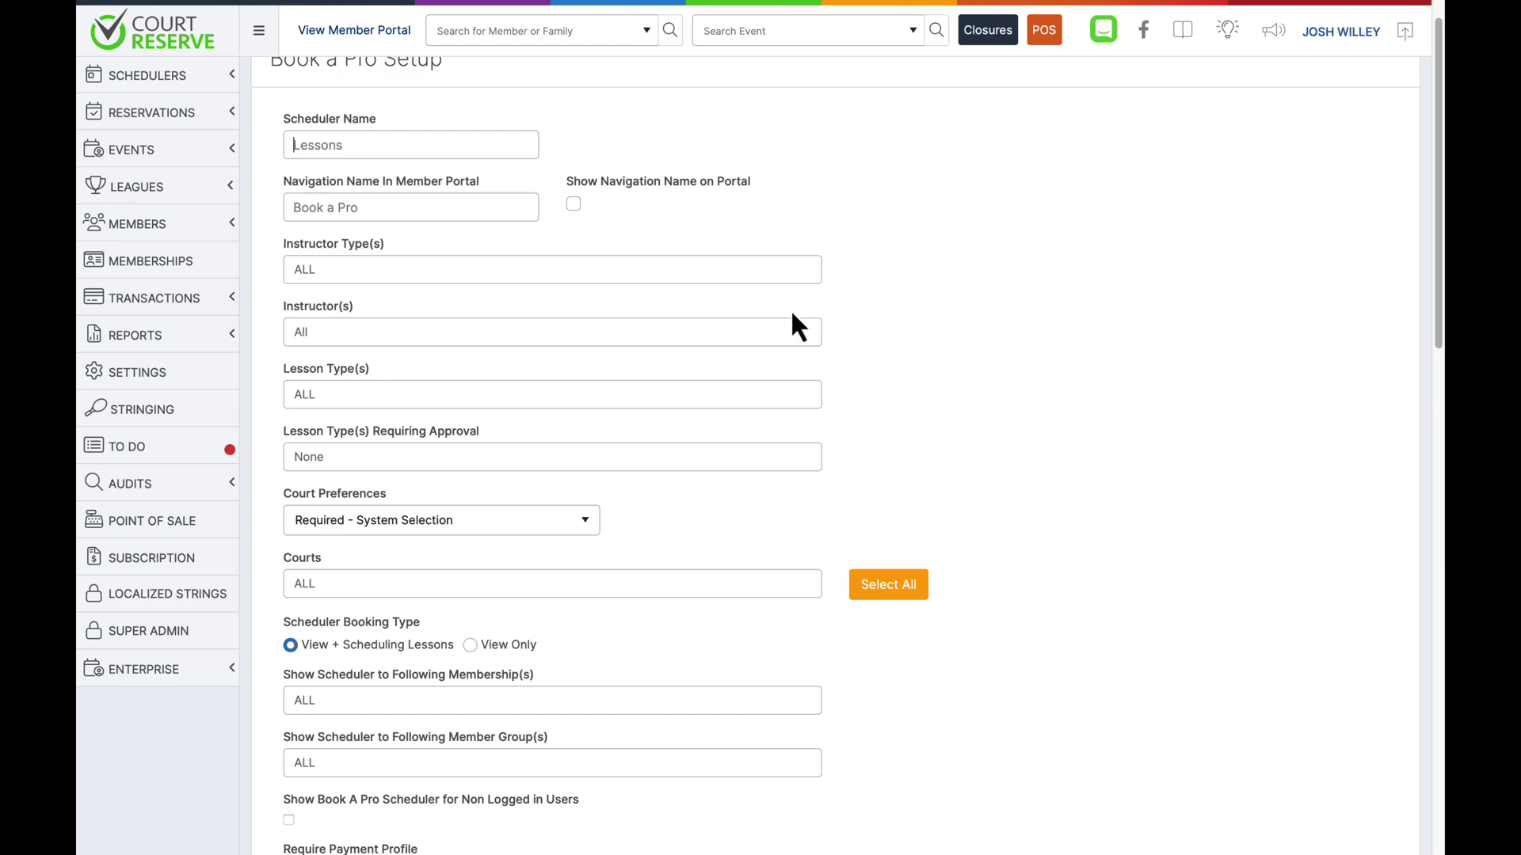
{"action": "left_click", "coordinate": [705, 334]}
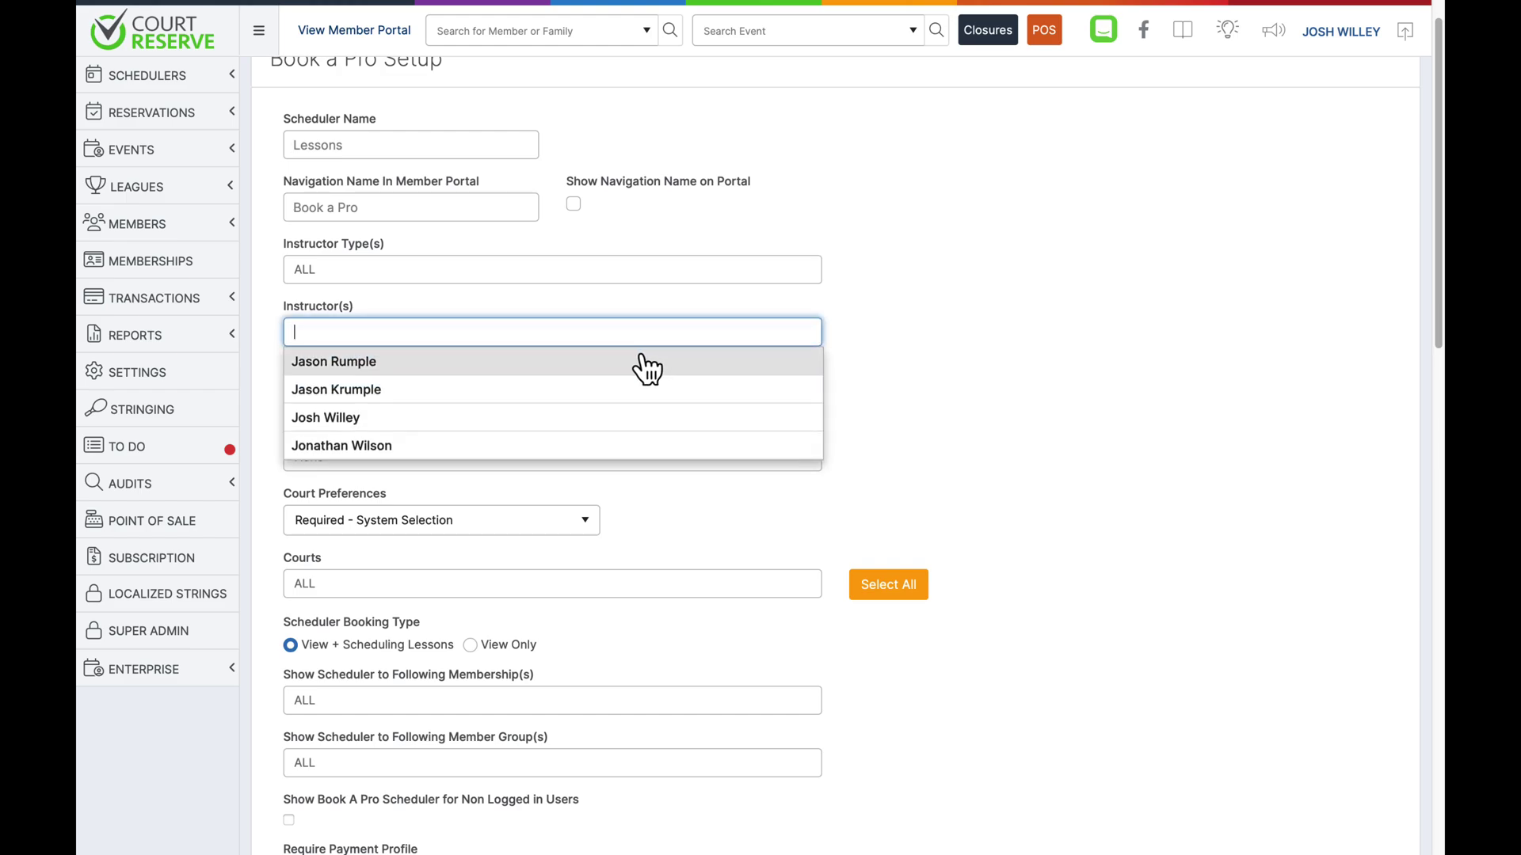
{"action": "left_click", "coordinate": [852, 398]}
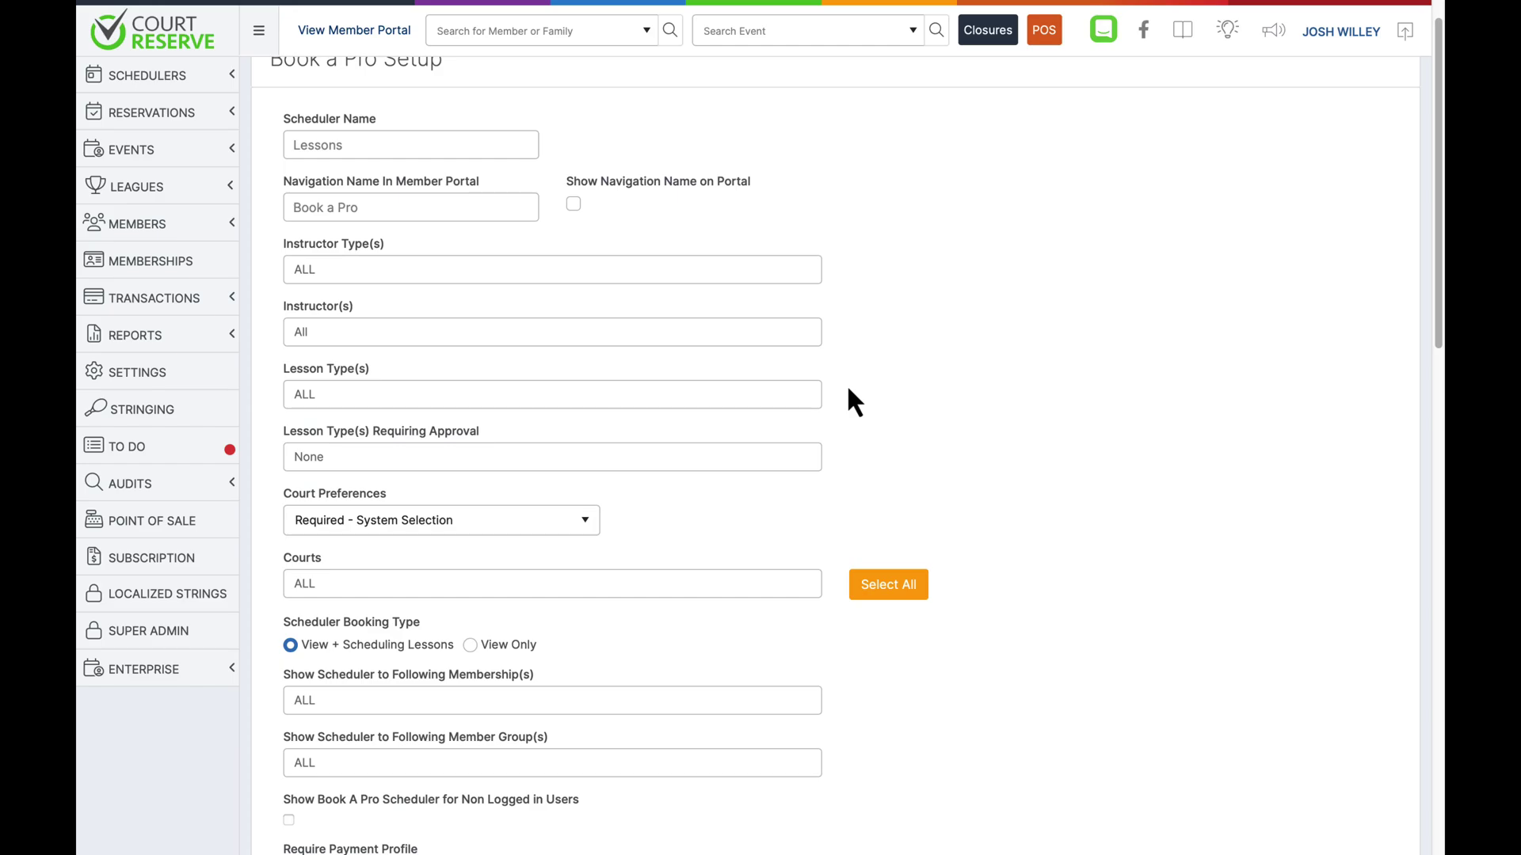
Look at the lesson types the scheduler can offer and those that can require approval.
{"action": "left_click", "coordinate": [722, 396]}
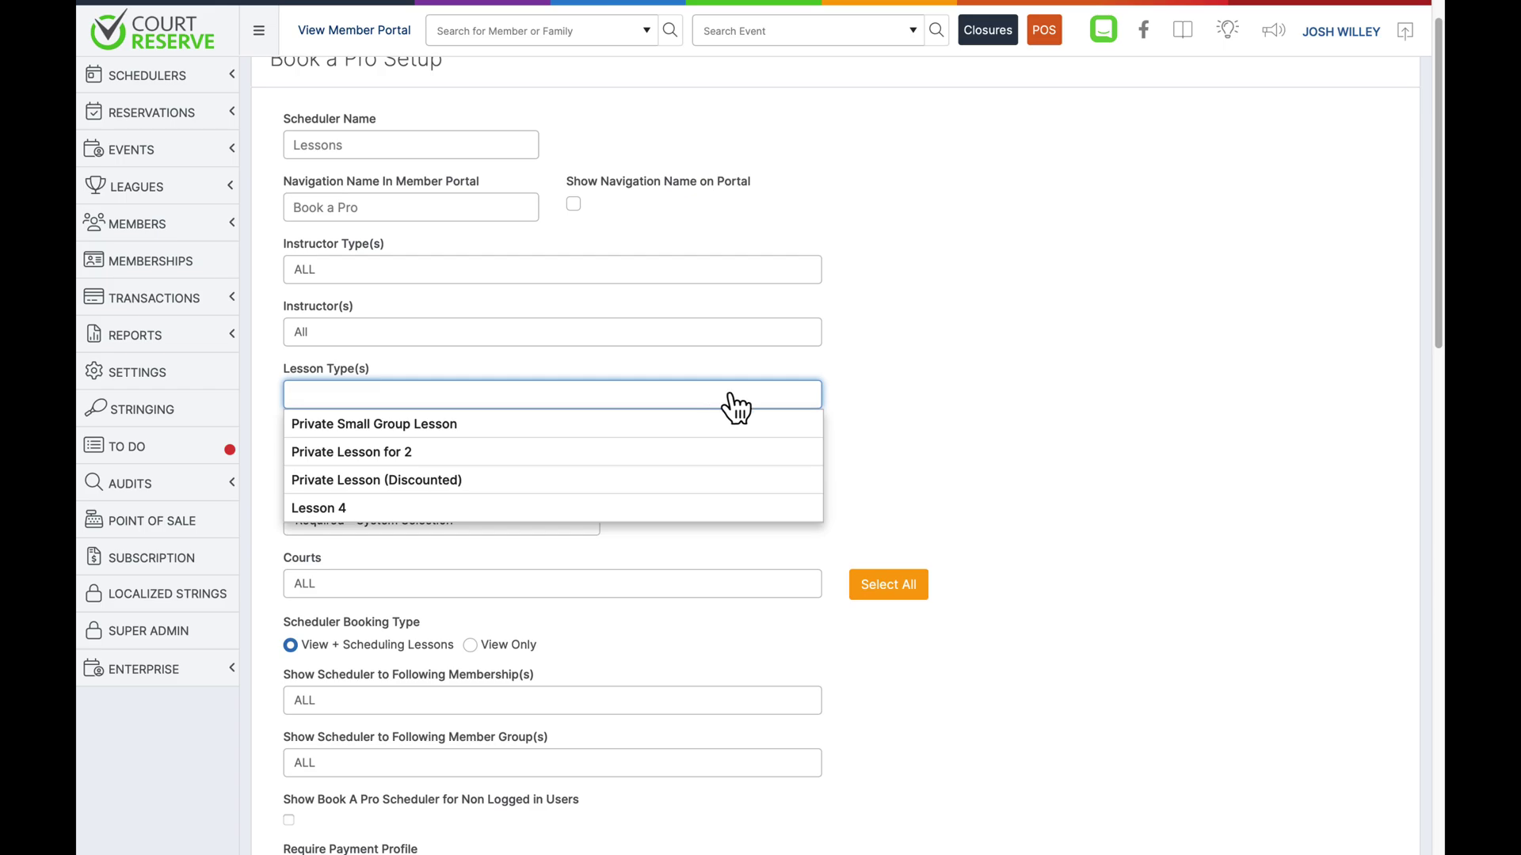
{"action": "left_click", "coordinate": [900, 396]}
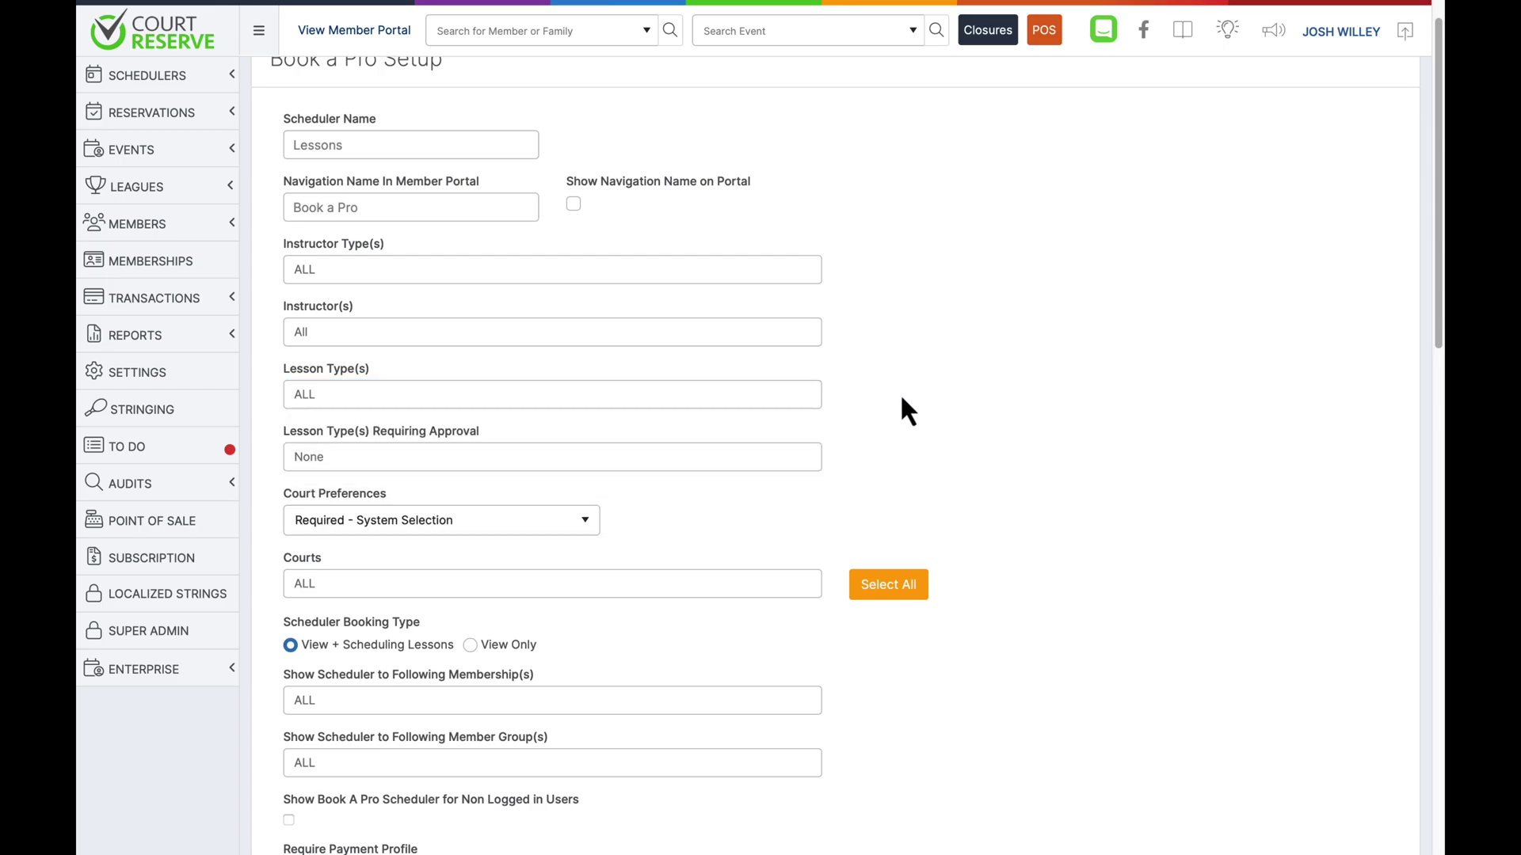
{"action": "left_click", "coordinate": [787, 467]}
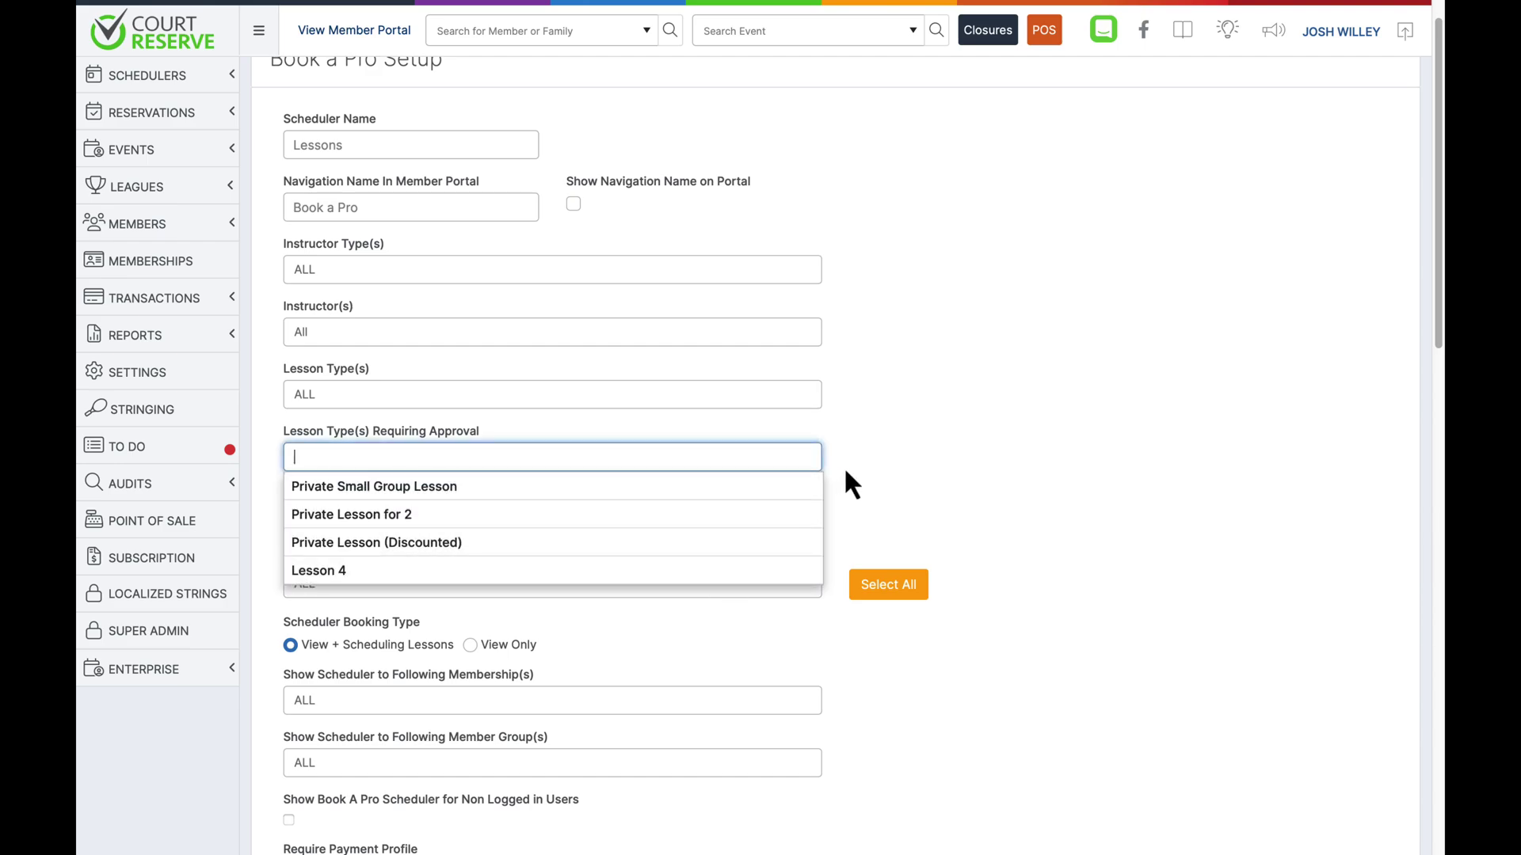
{"action": "left_click", "coordinate": [272, 446]}
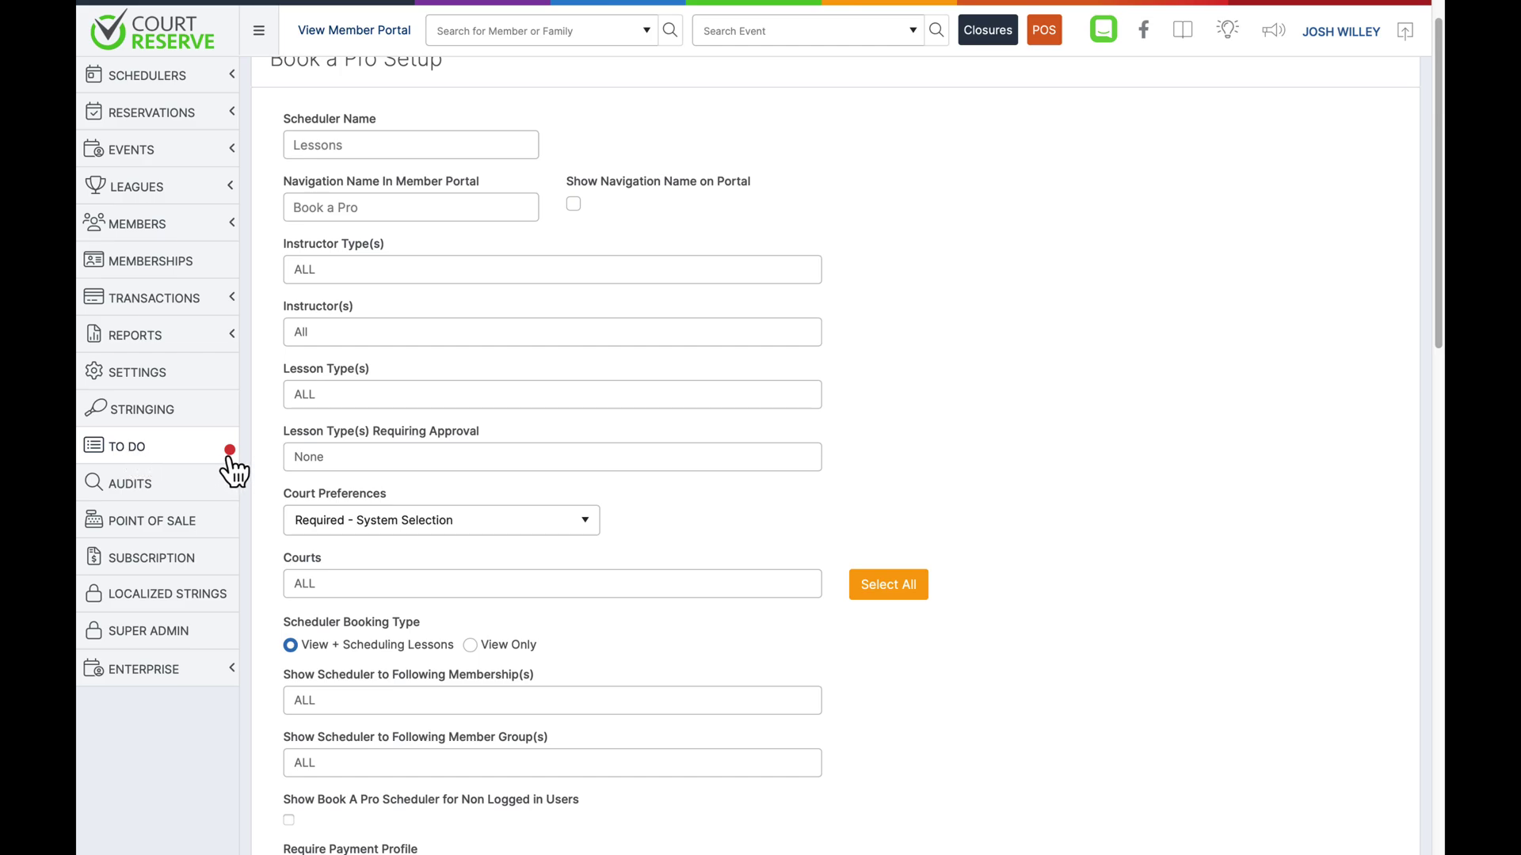
Check the court preference options and set the scheduler booking type to View Only.
{"action": "scroll", "coordinate": [255, 472], "scroll_direction": "down", "scroll_amount": 3}
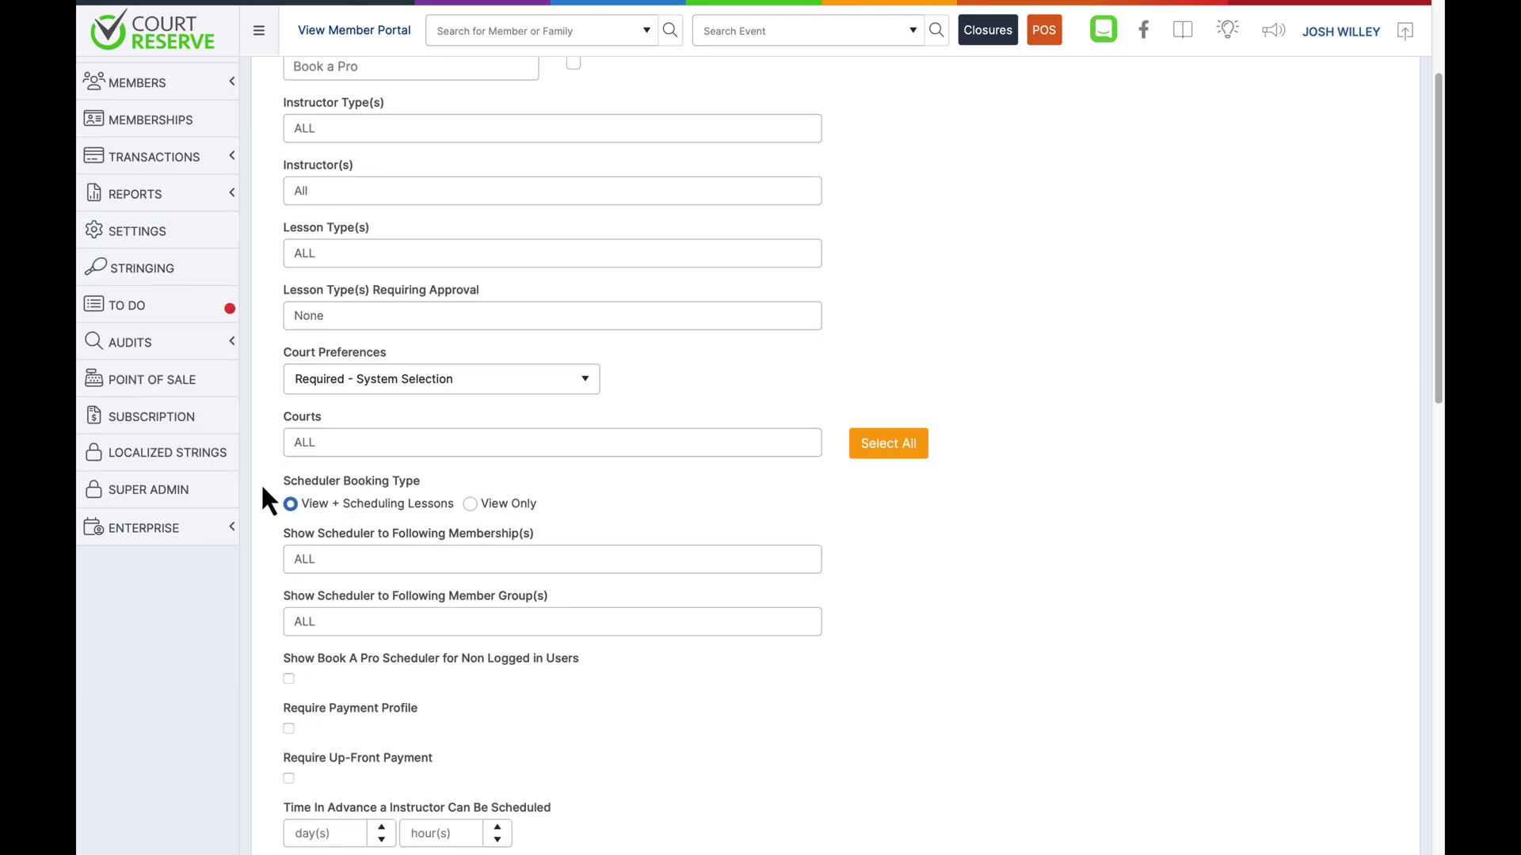
{"action": "left_click", "coordinate": [585, 387]}
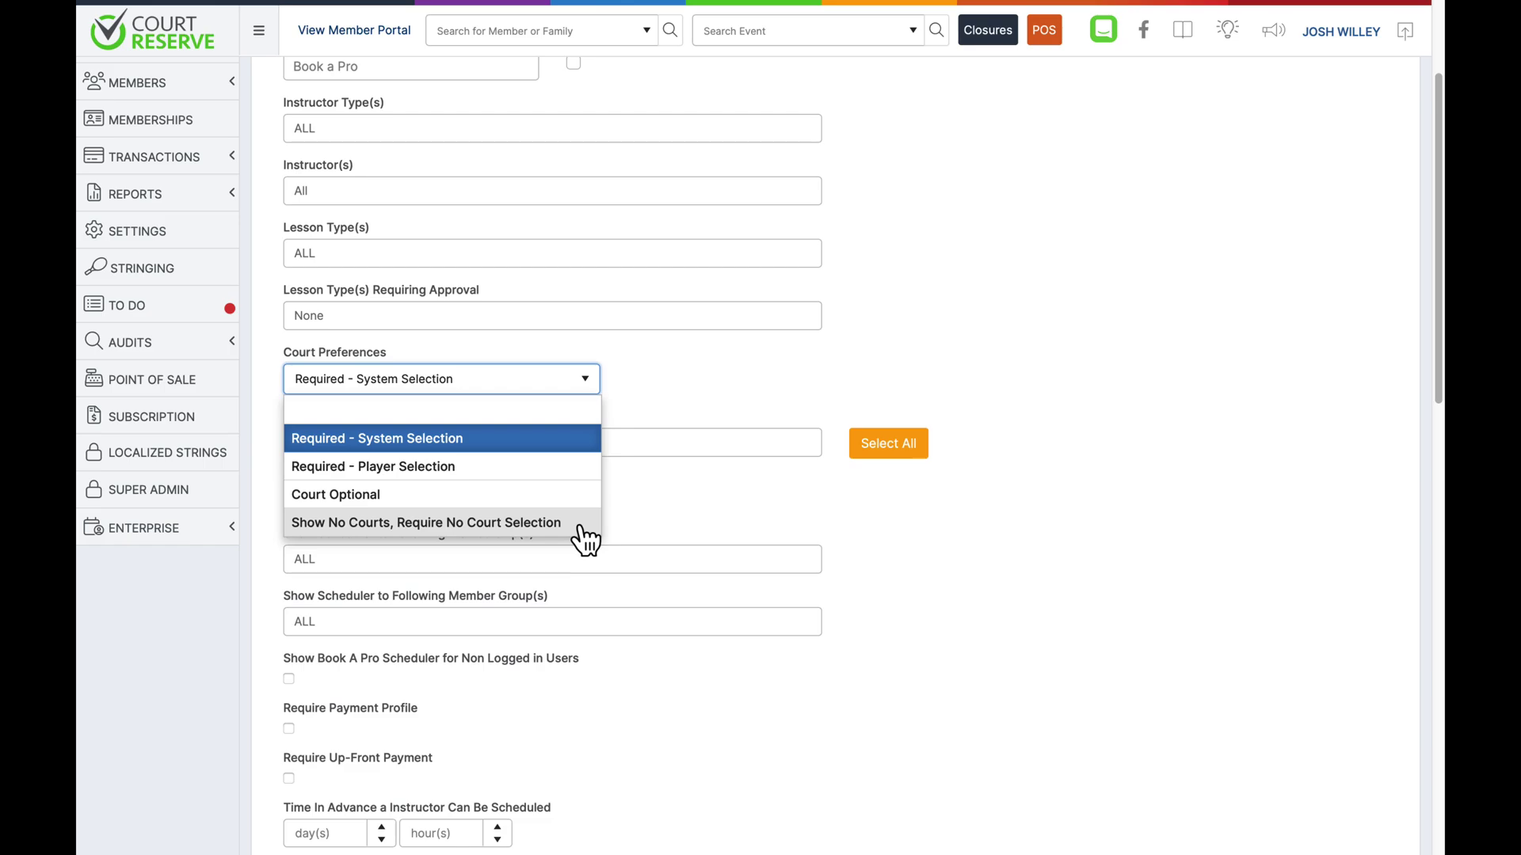
{"action": "left_click", "coordinate": [665, 407]}
{"action": "scroll", "coordinate": [666, 407], "scroll_direction": "down", "scroll_amount": 1}
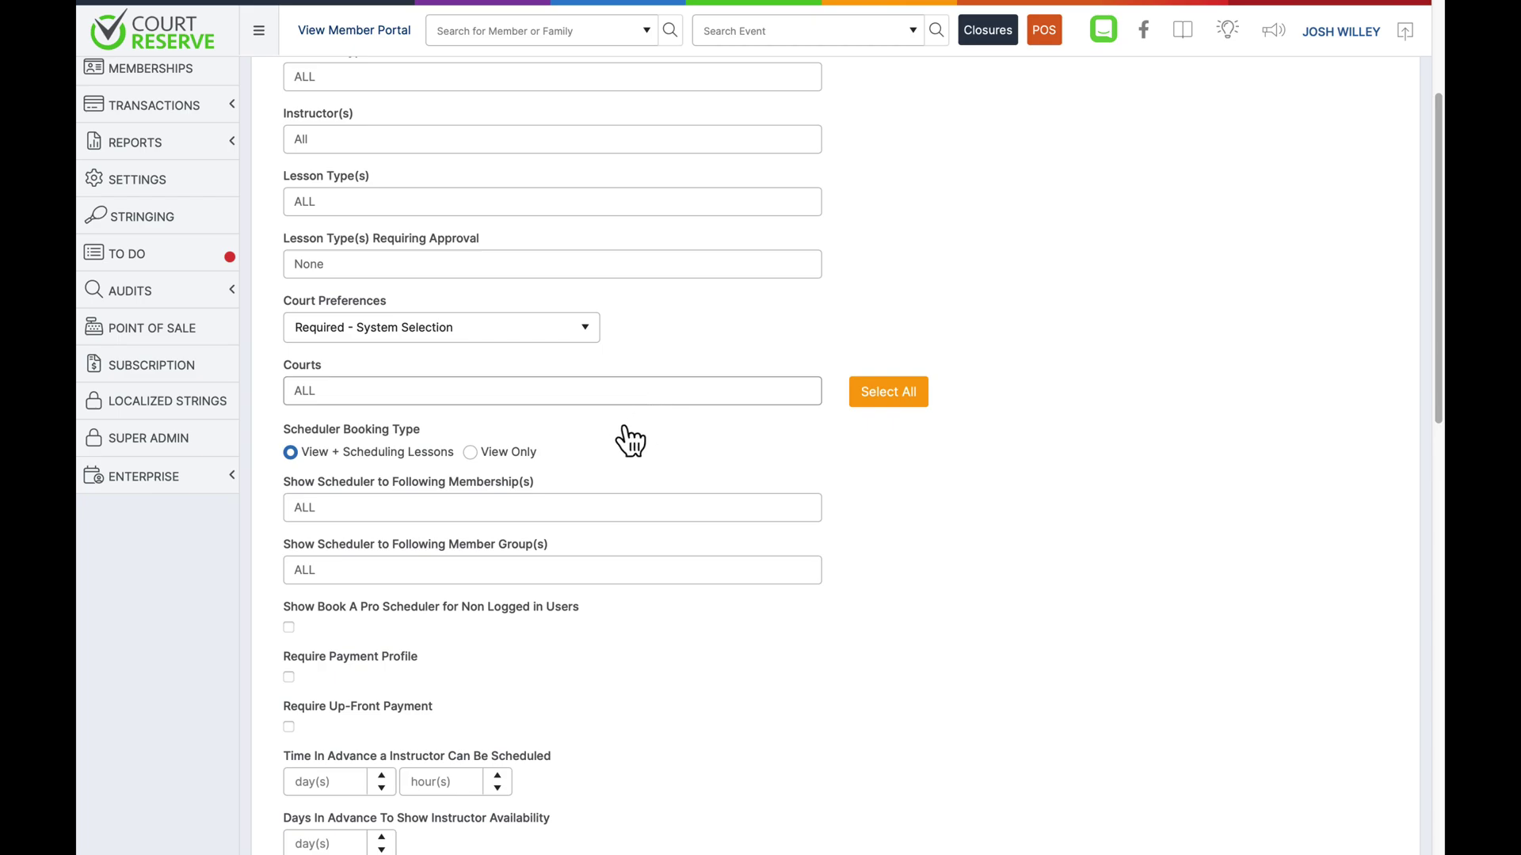
{"action": "left_click", "coordinate": [470, 453]}
{"action": "scroll", "coordinate": [595, 550], "scroll_direction": "down", "scroll_amount": 1}
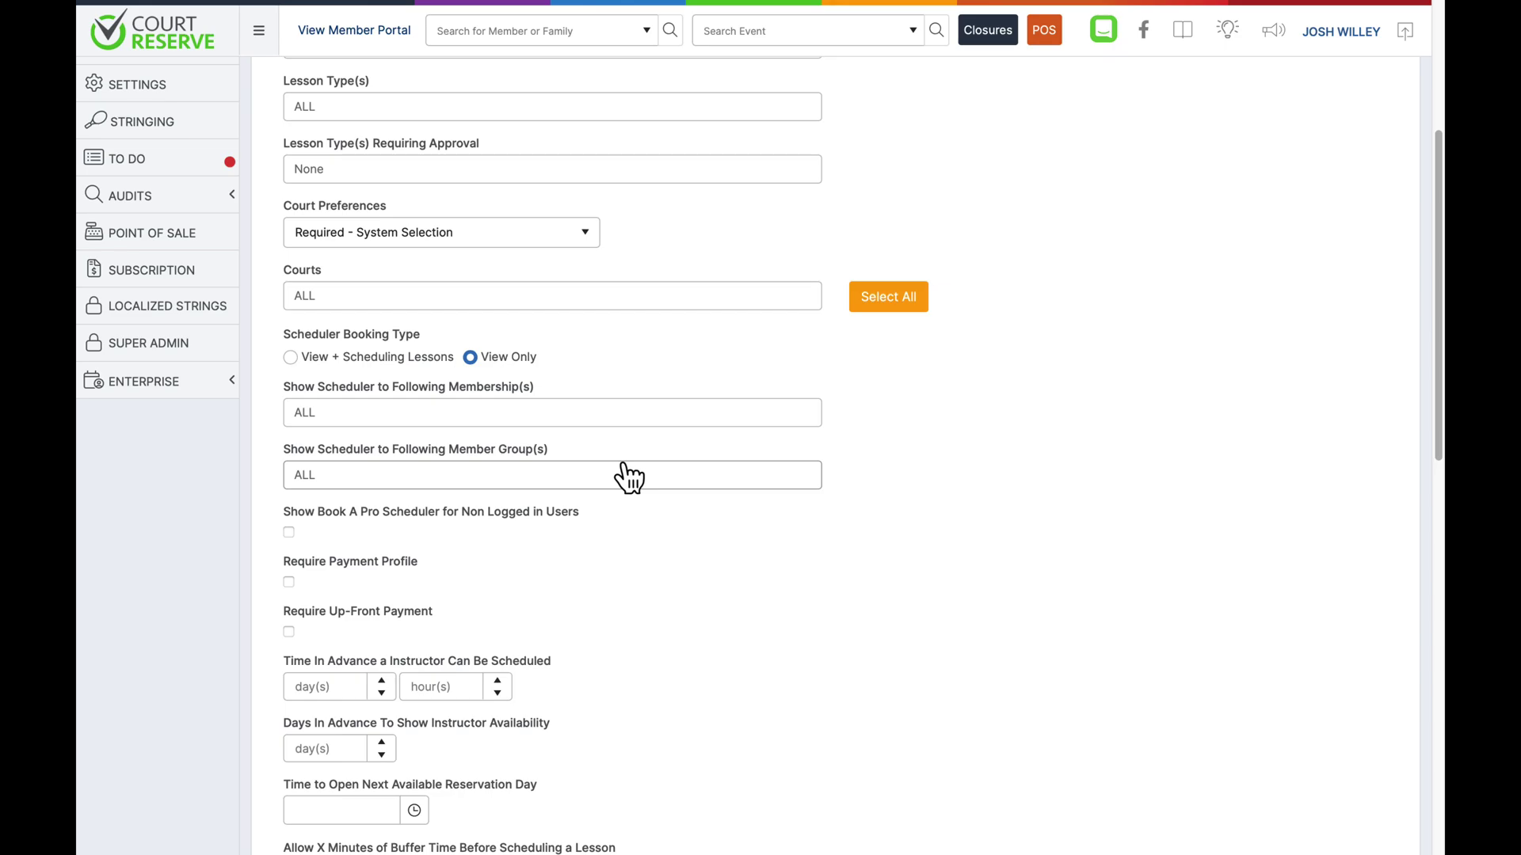
Review the scheduler's payment, advance booking, buffer time, interval, date range and sandwich time settings.
{"action": "scroll", "coordinate": [311, 502], "scroll_direction": "down", "scroll_amount": 1}
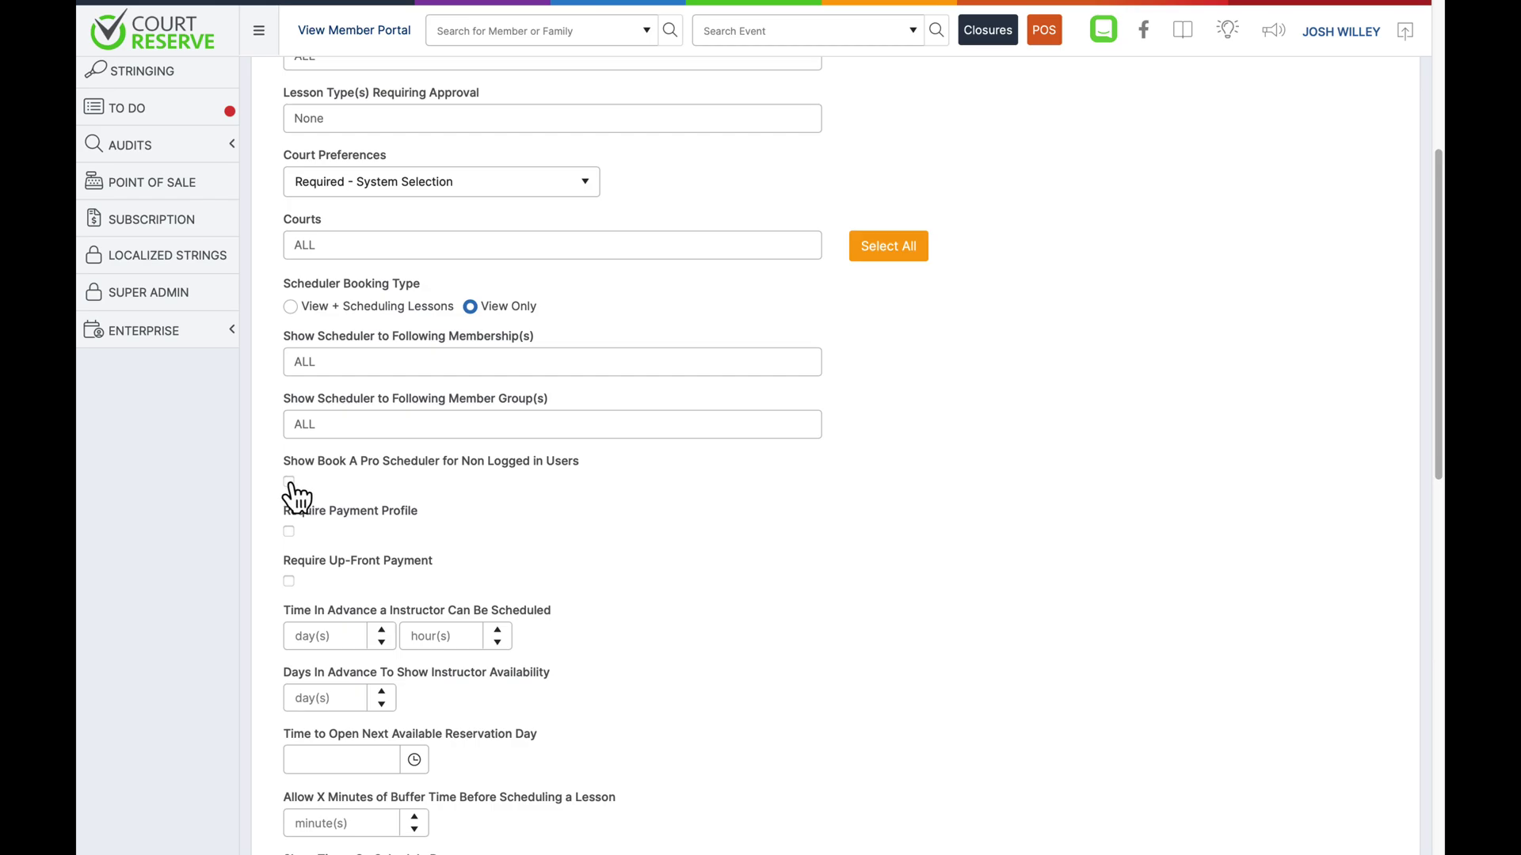
{"action": "scroll", "coordinate": [342, 472], "scroll_direction": "down", "scroll_amount": 1}
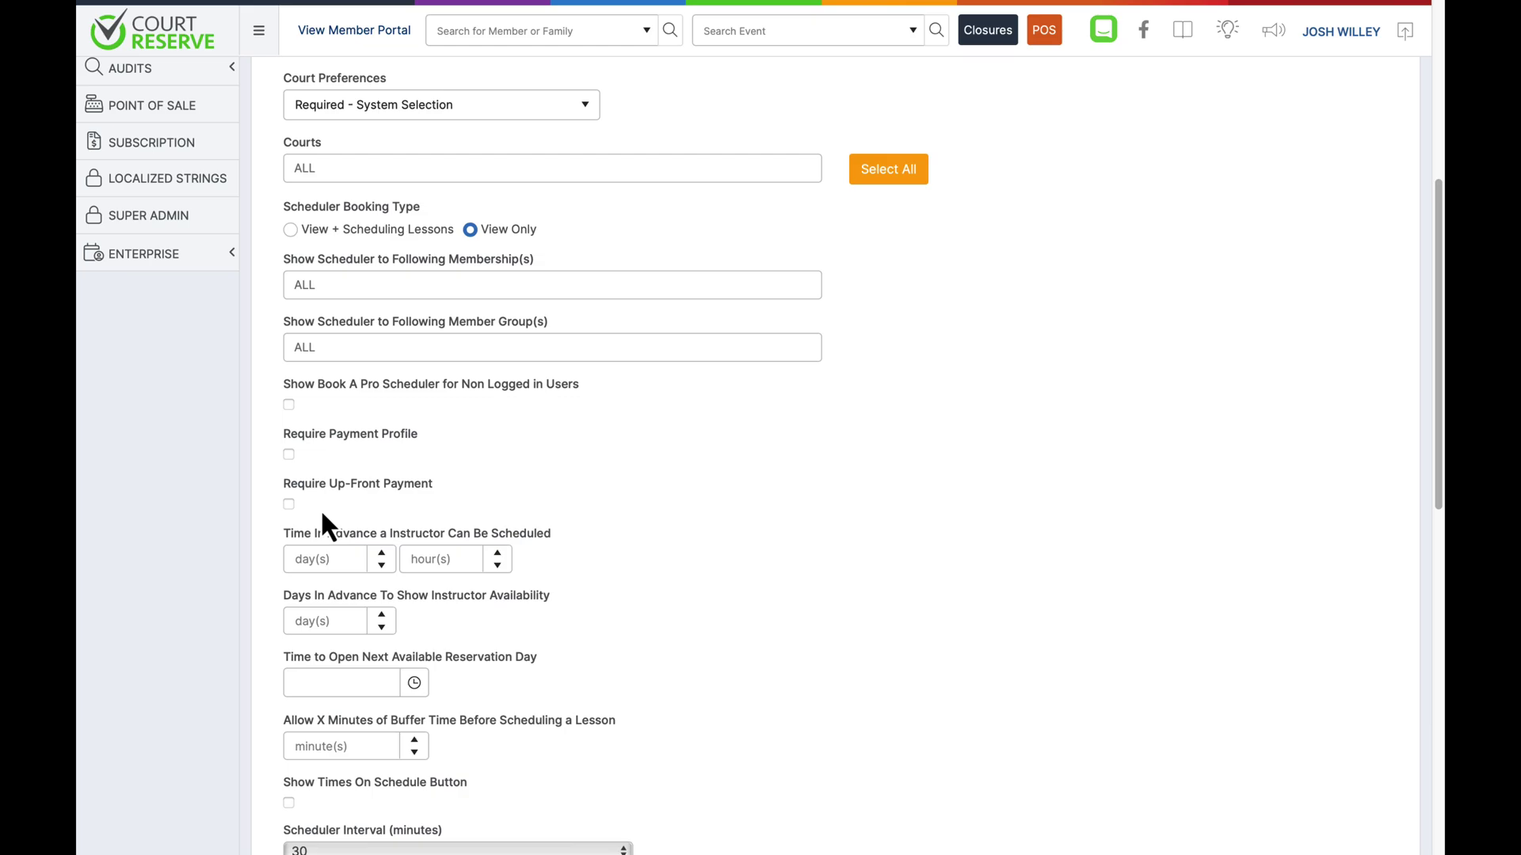
{"action": "scroll", "coordinate": [496, 580], "scroll_direction": "down", "scroll_amount": 1}
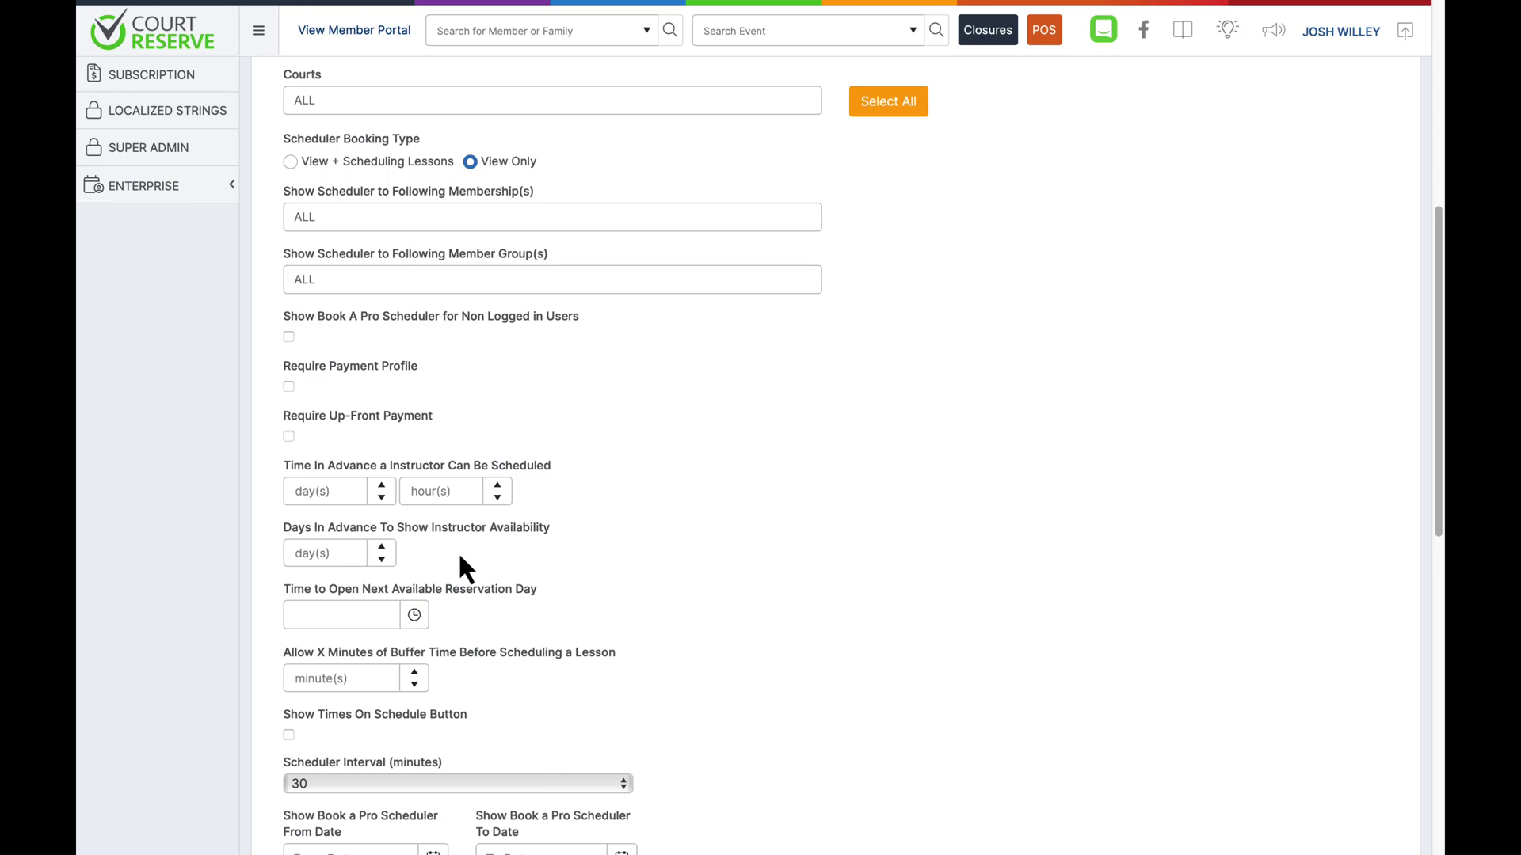
{"action": "scroll", "coordinate": [458, 551], "scroll_direction": "down", "scroll_amount": 3}
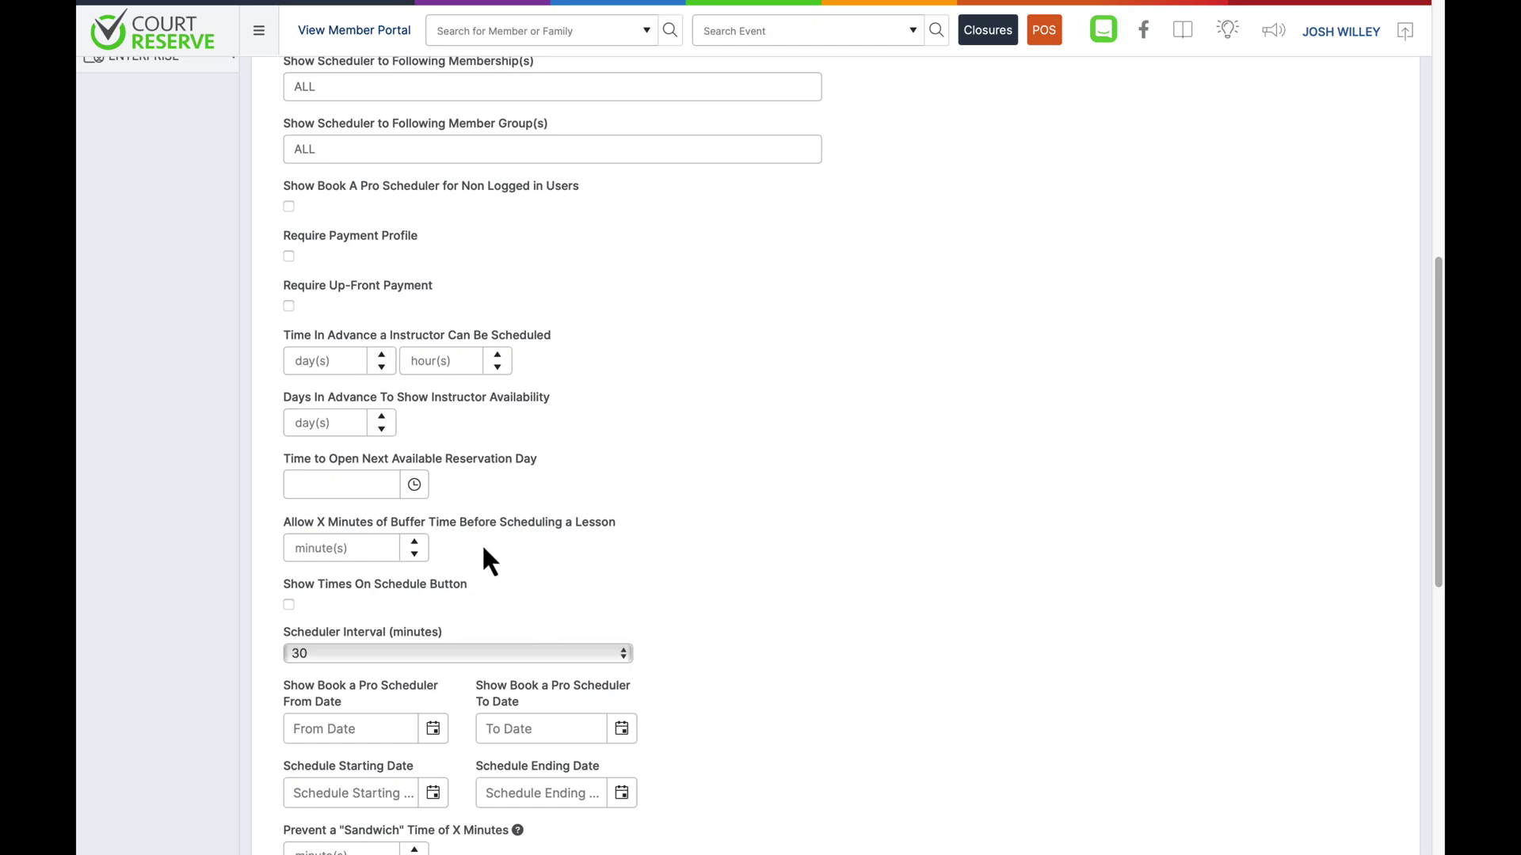
{"action": "scroll", "coordinate": [483, 548], "scroll_direction": "down", "scroll_amount": 3}
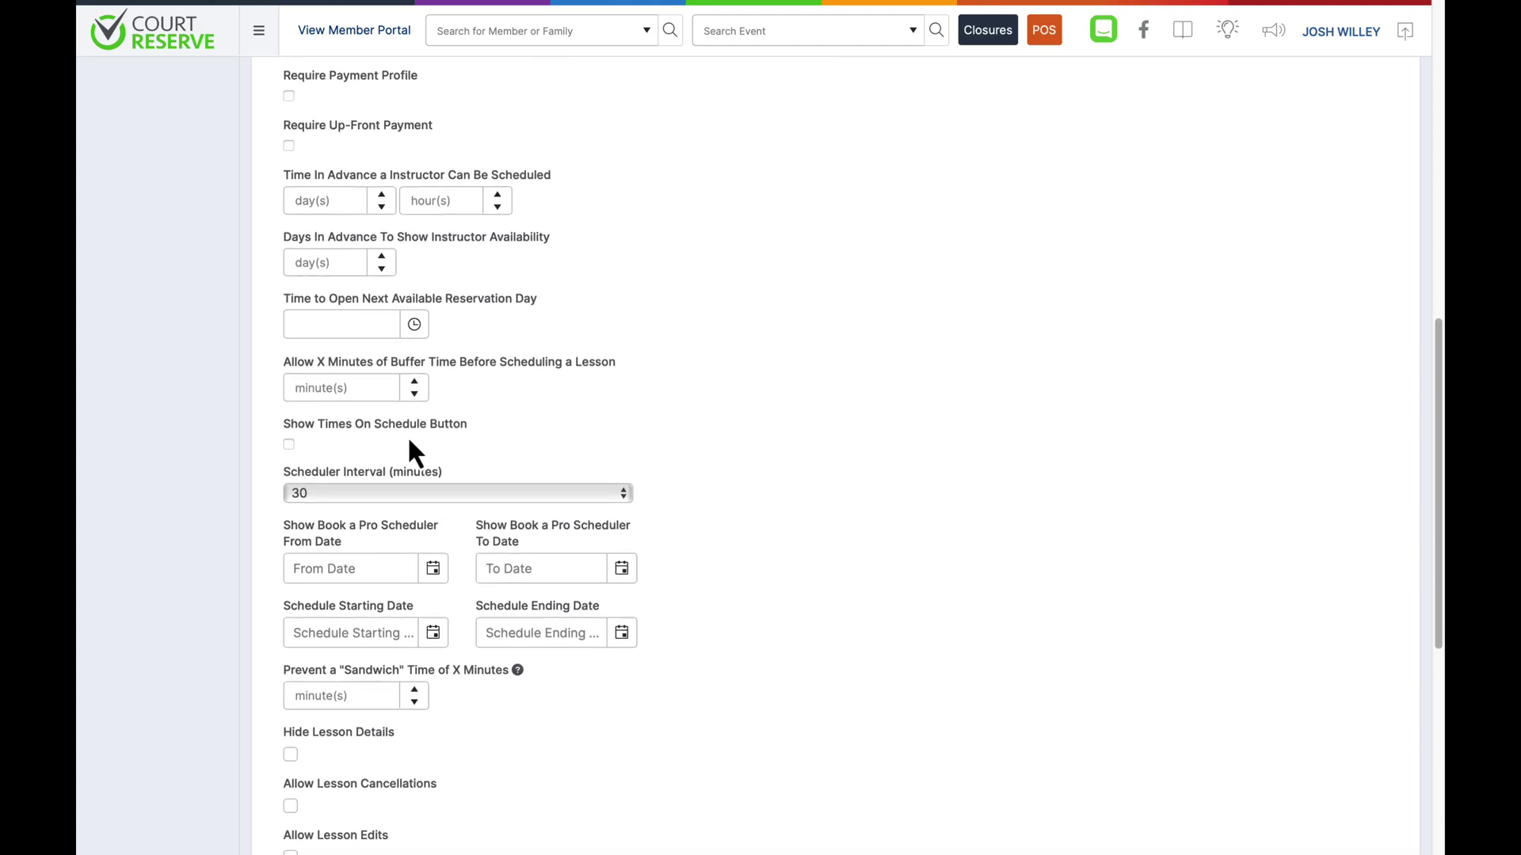
{"action": "scroll", "coordinate": [444, 439], "scroll_direction": "down", "scroll_amount": 2}
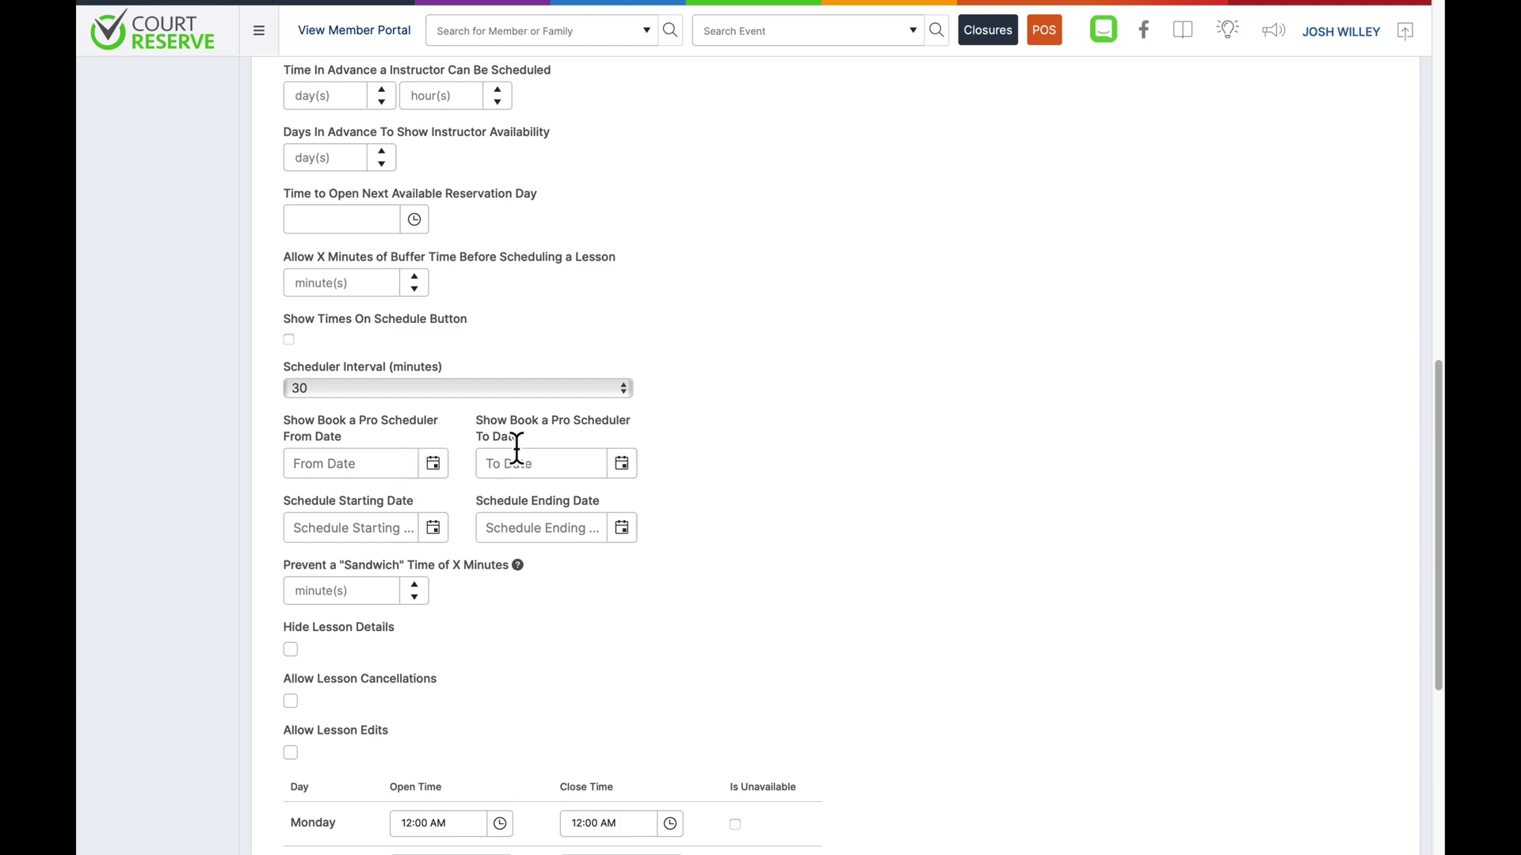
{"action": "scroll", "coordinate": [450, 481], "scroll_direction": "down", "scroll_amount": 1}
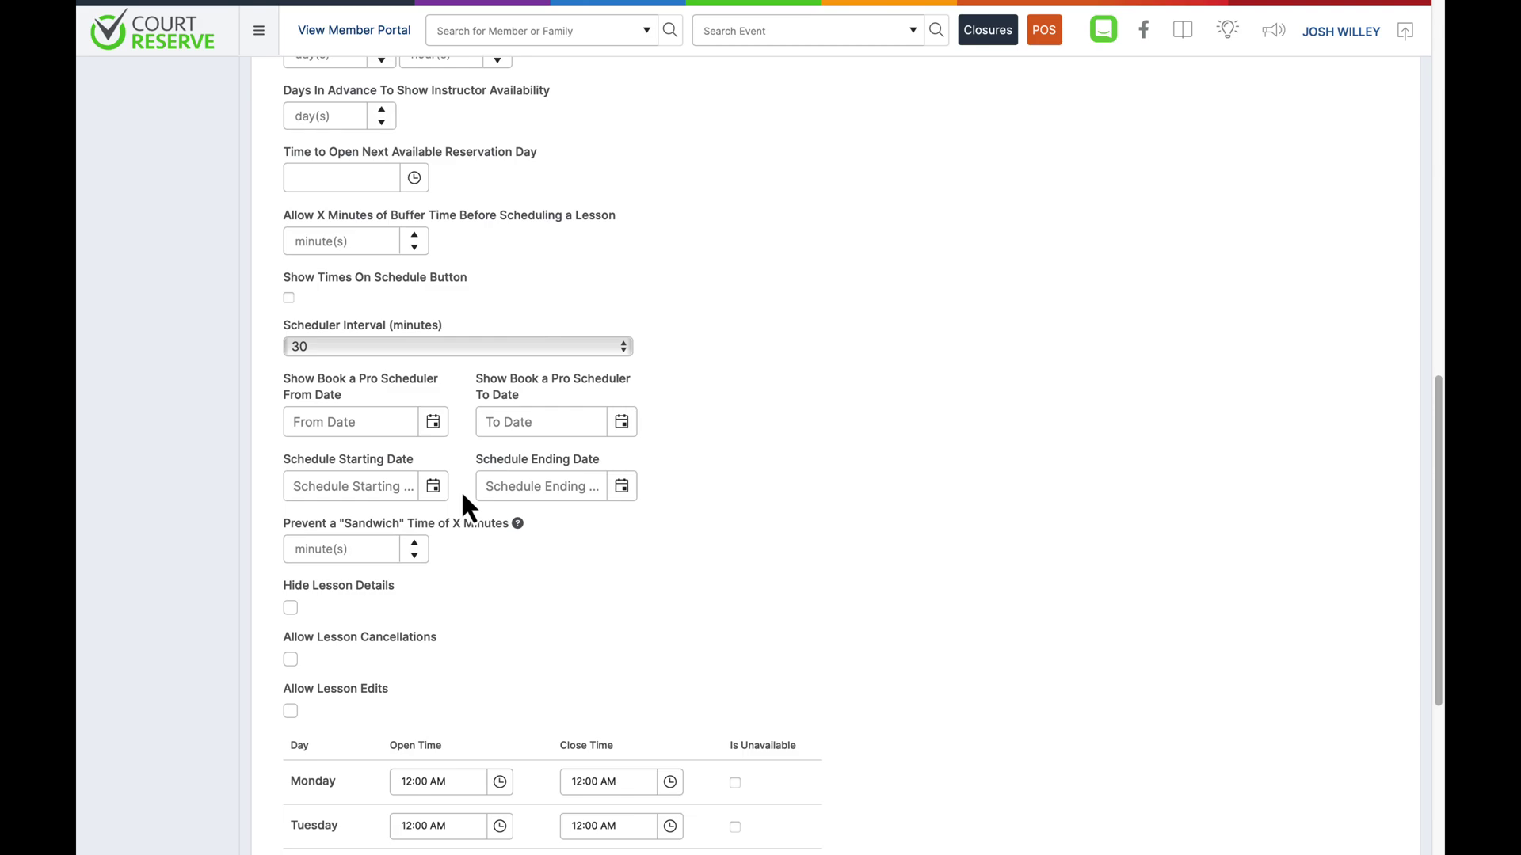
{"action": "scroll", "coordinate": [466, 507], "scroll_direction": "down", "scroll_amount": 1}
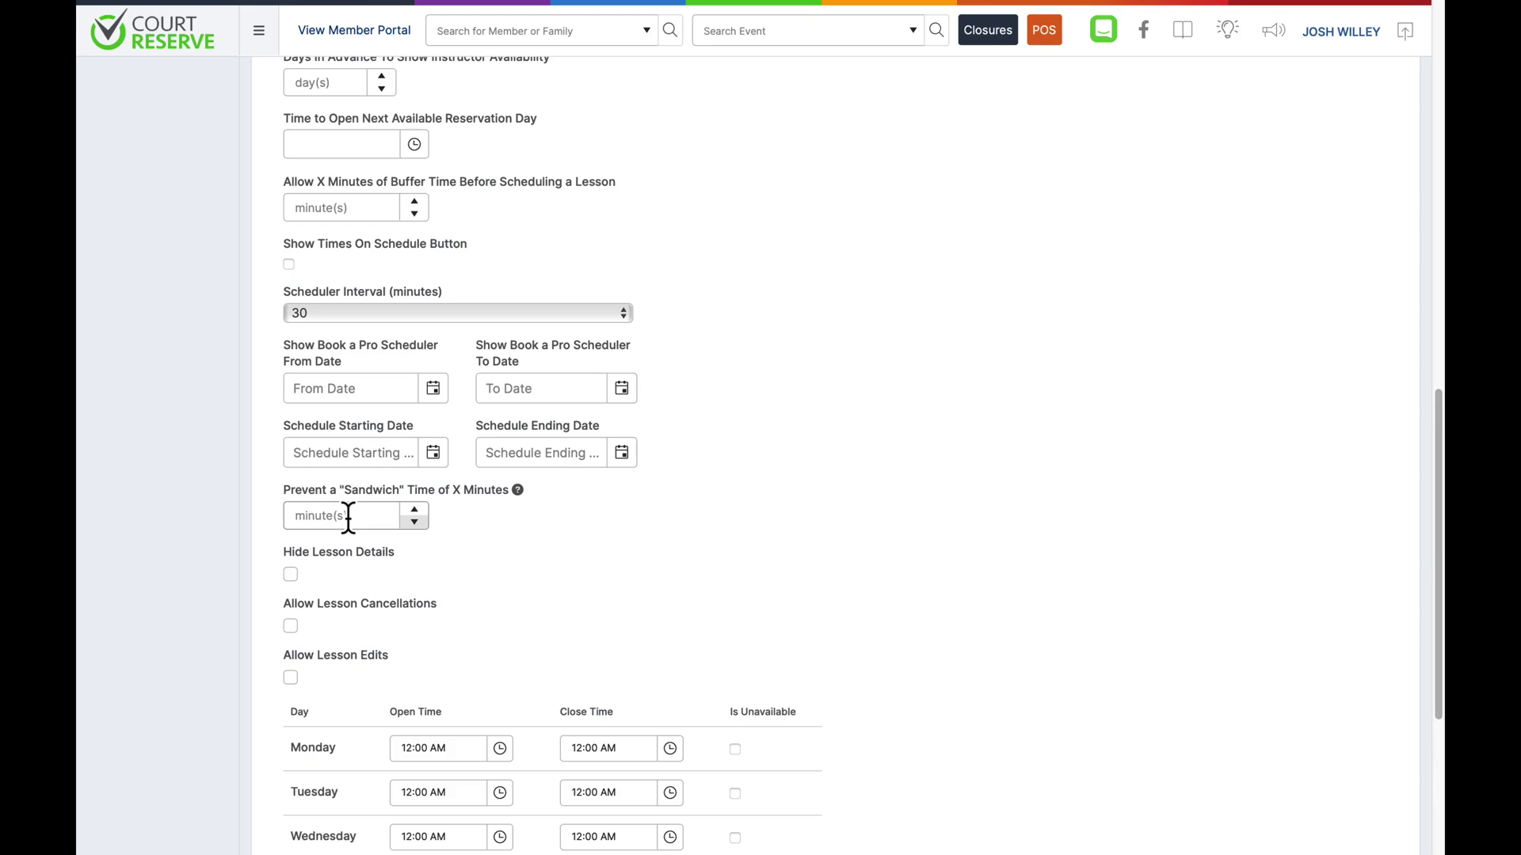
{"action": "scroll", "coordinate": [353, 431], "scroll_direction": "down", "scroll_amount": 2}
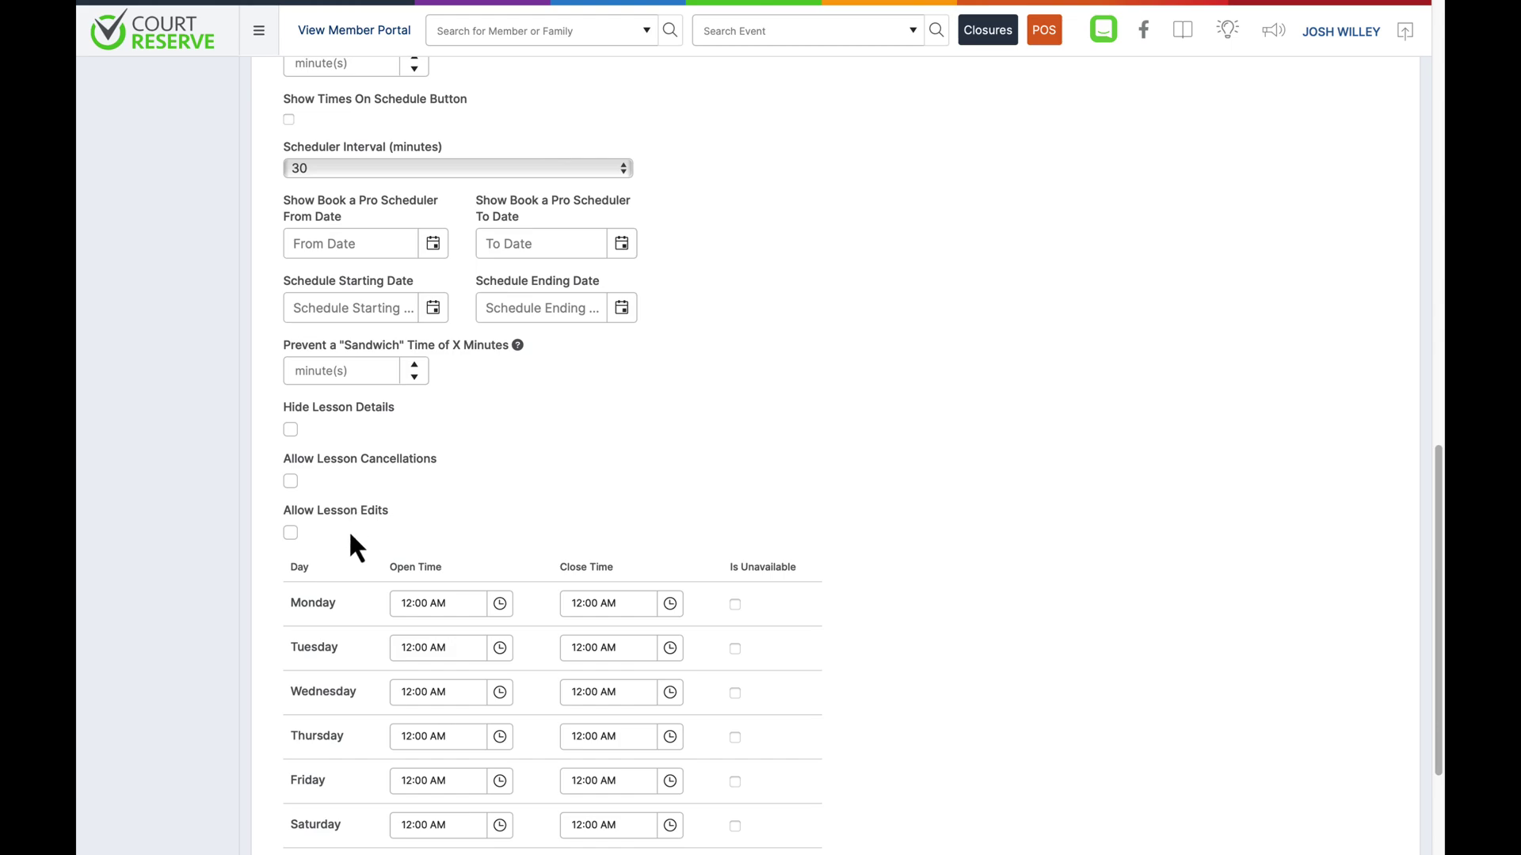
Try the lesson edit, lesson cancellation and hidden lesson details options, clear them again, and review the daily open and close times.
{"action": "left_click", "coordinate": [290, 532]}
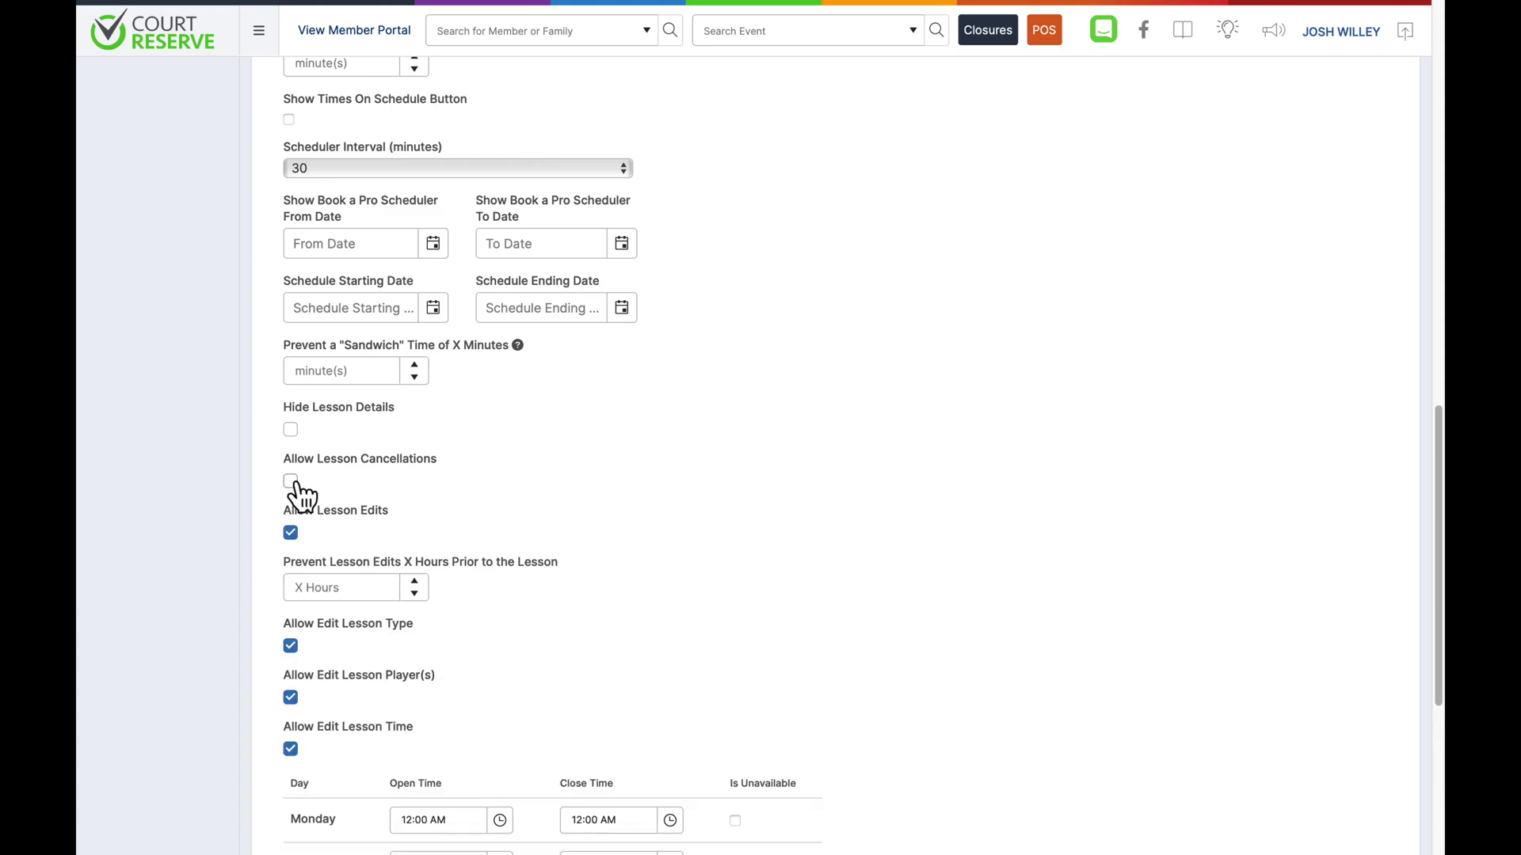
{"action": "left_click", "coordinate": [290, 481]}
{"action": "left_click", "coordinate": [290, 429]}
{"action": "left_click", "coordinate": [290, 430]}
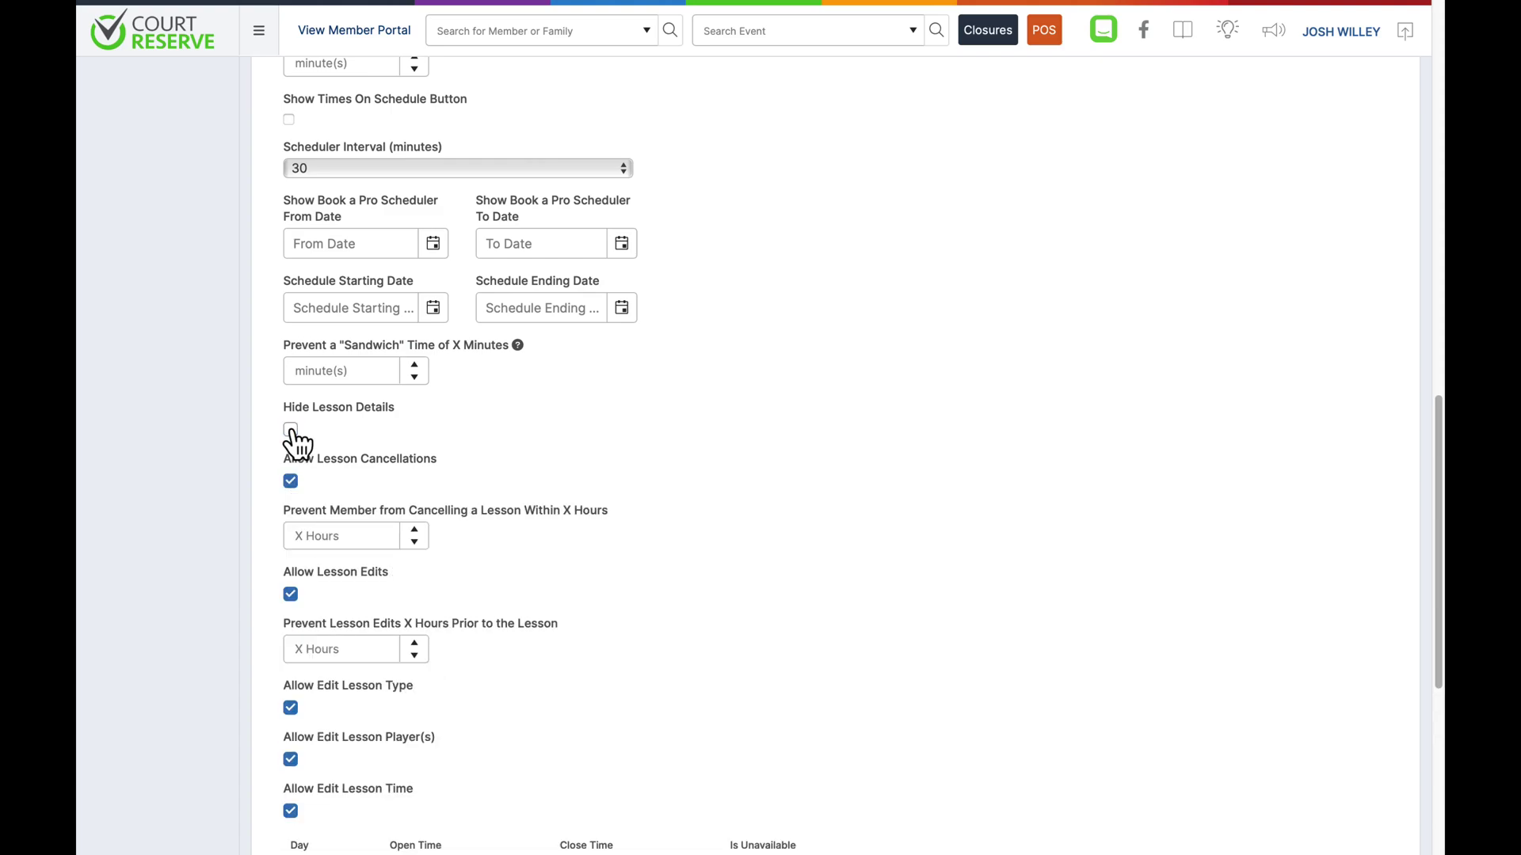
{"action": "left_click", "coordinate": [290, 594]}
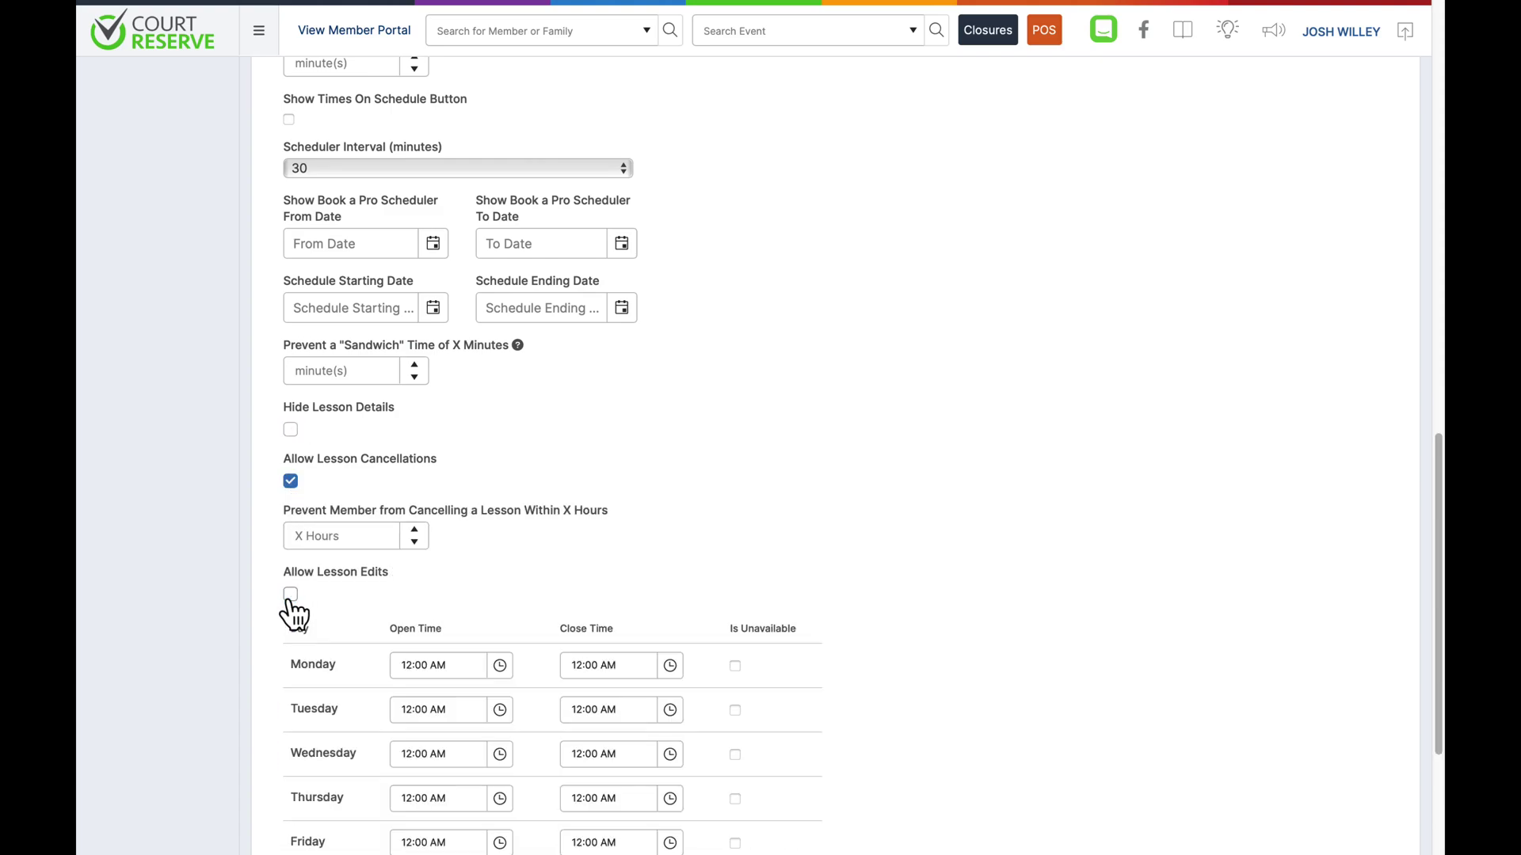
{"action": "left_click", "coordinate": [291, 483]}
{"action": "scroll", "coordinate": [325, 531], "scroll_direction": "down", "scroll_amount": 2}
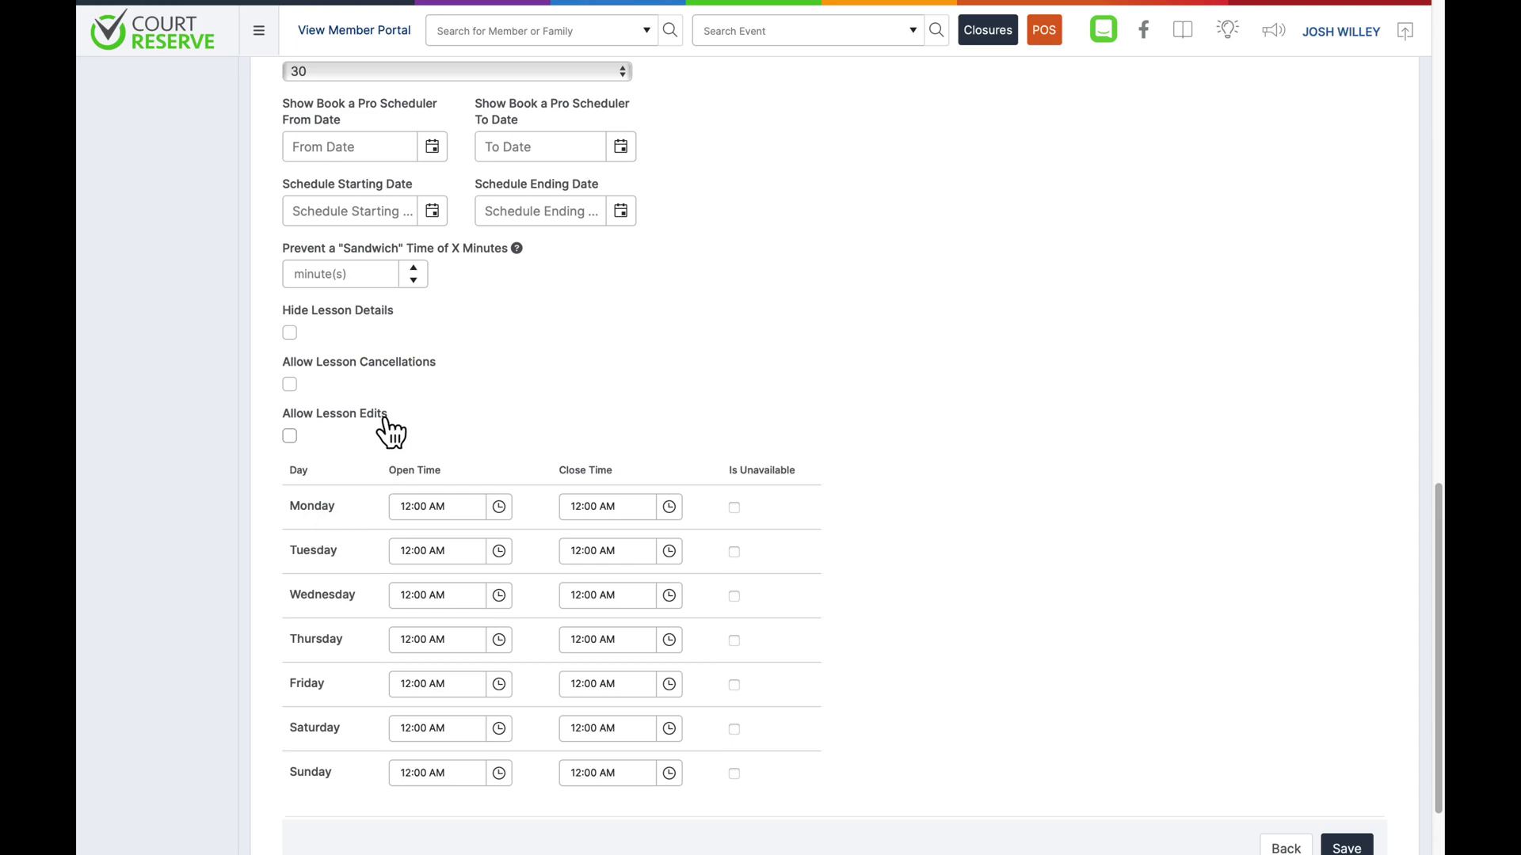
{"action": "scroll", "coordinate": [372, 474], "scroll_direction": "down", "scroll_amount": 1}
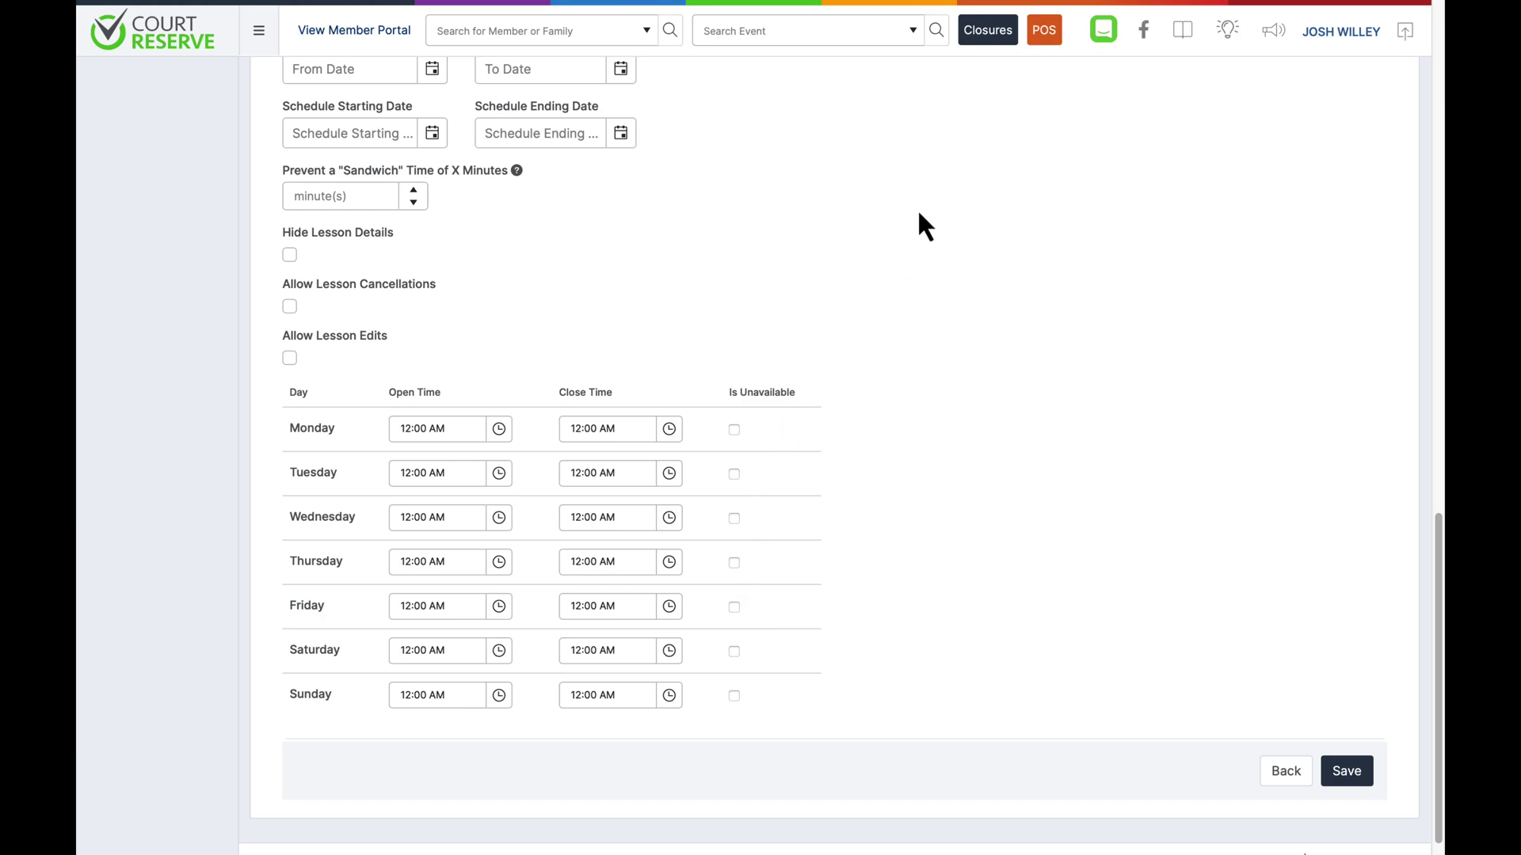
Start a Private Small Group Lesson on court Tennis 3 at 1:00 PM on 7/26/2024 from the expanded scheduler.
{"action": "left_click", "coordinate": [179, 59]}
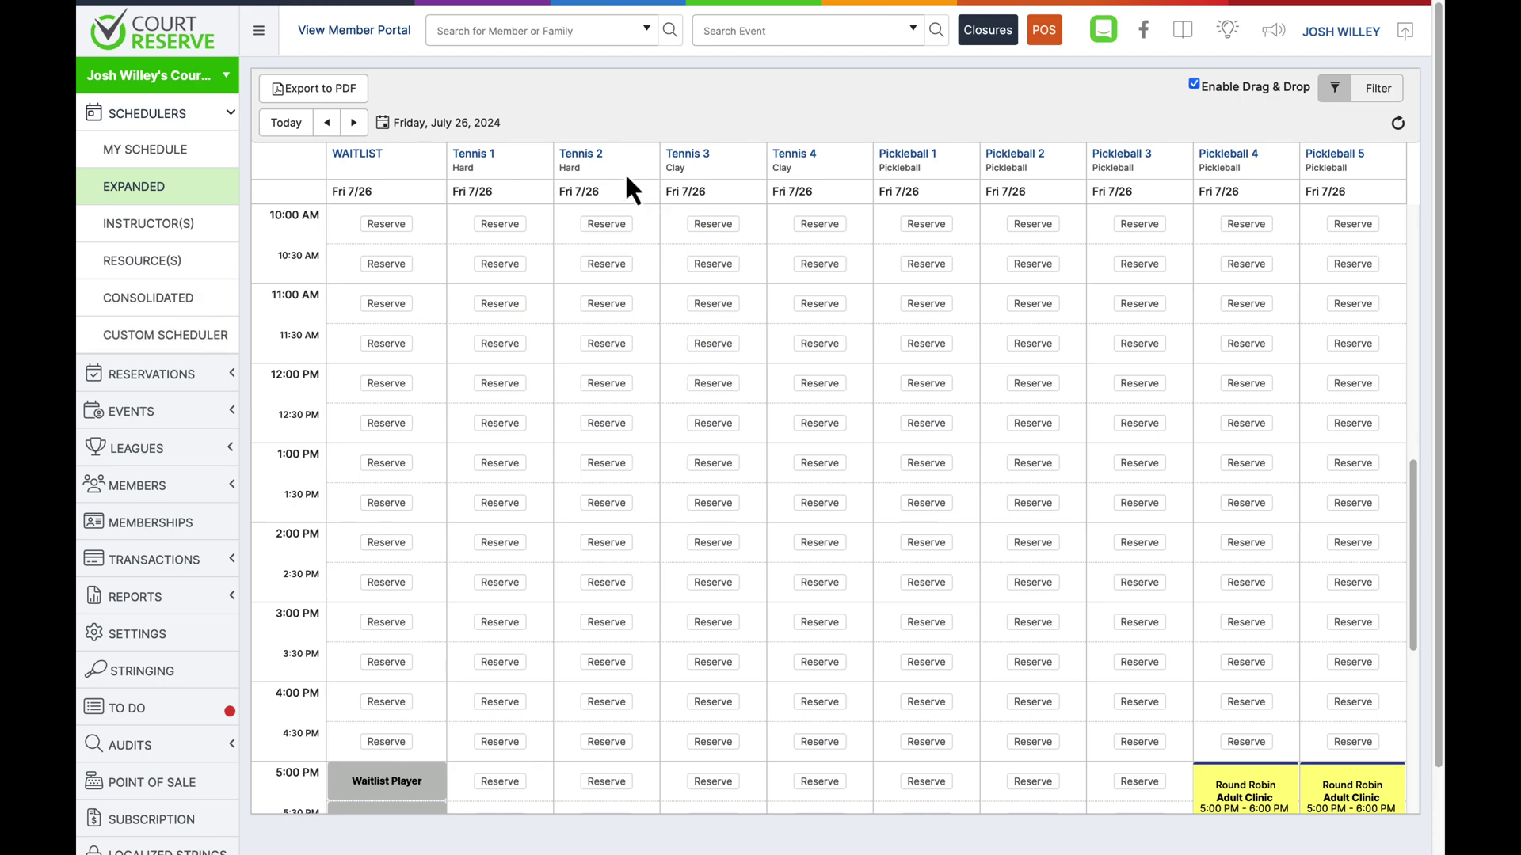
{"action": "left_click", "coordinate": [712, 463]}
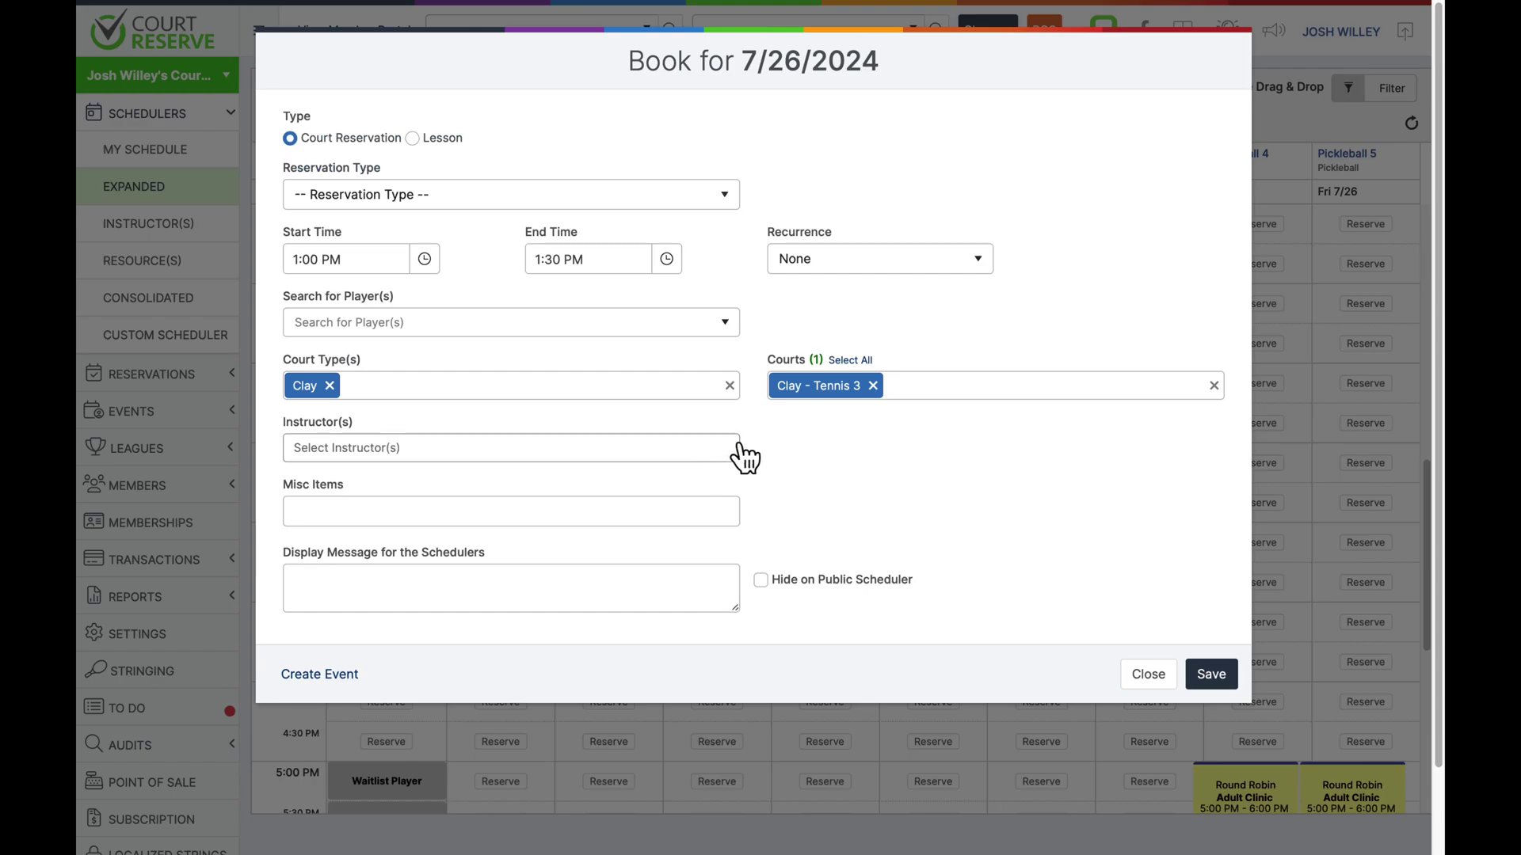
{"action": "left_click", "coordinate": [413, 138]}
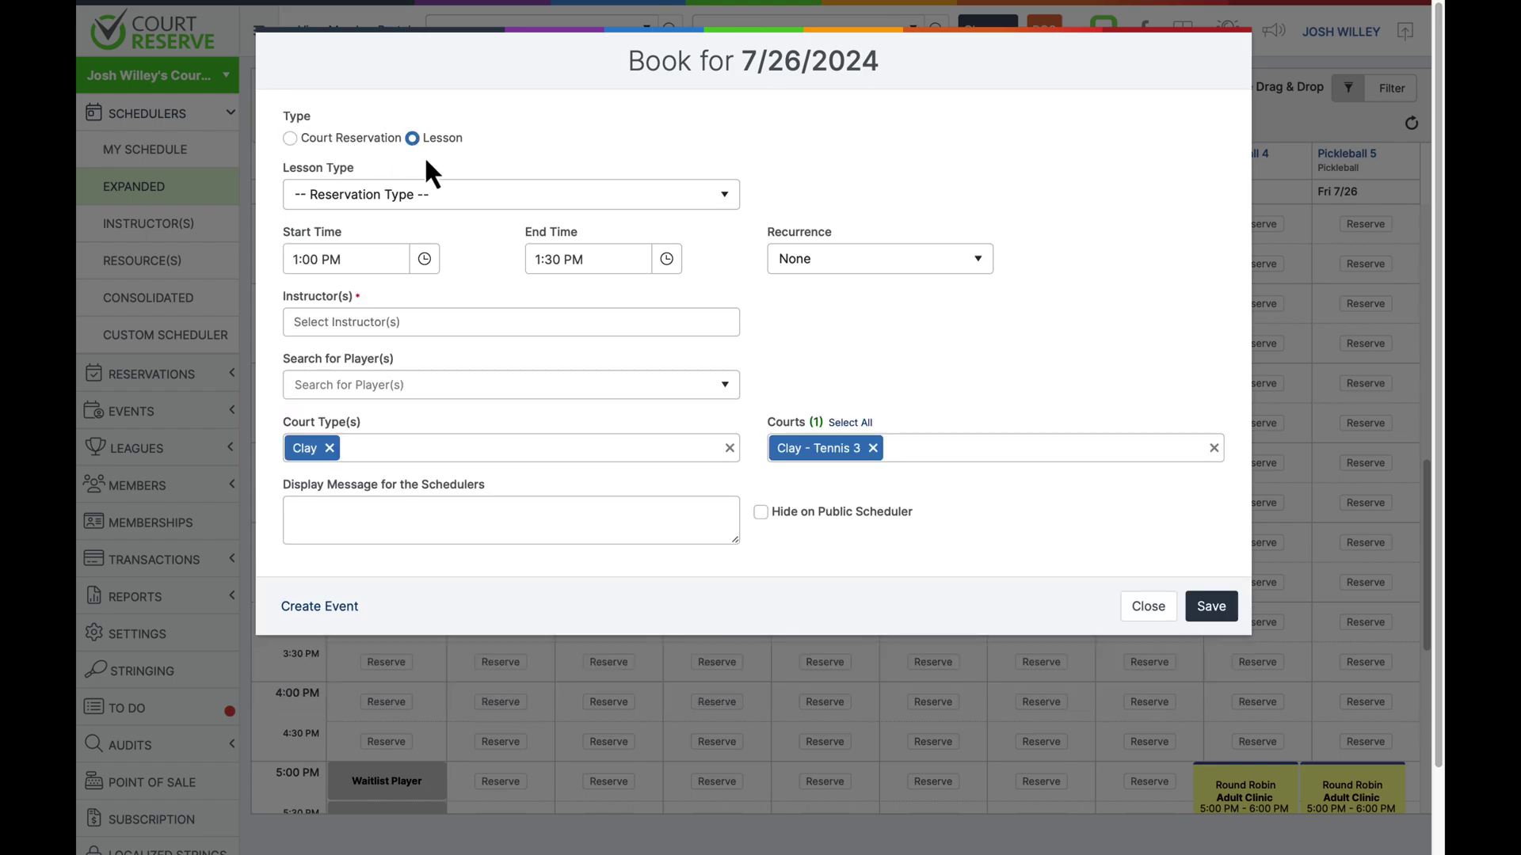
{"action": "left_click", "coordinate": [475, 196]}
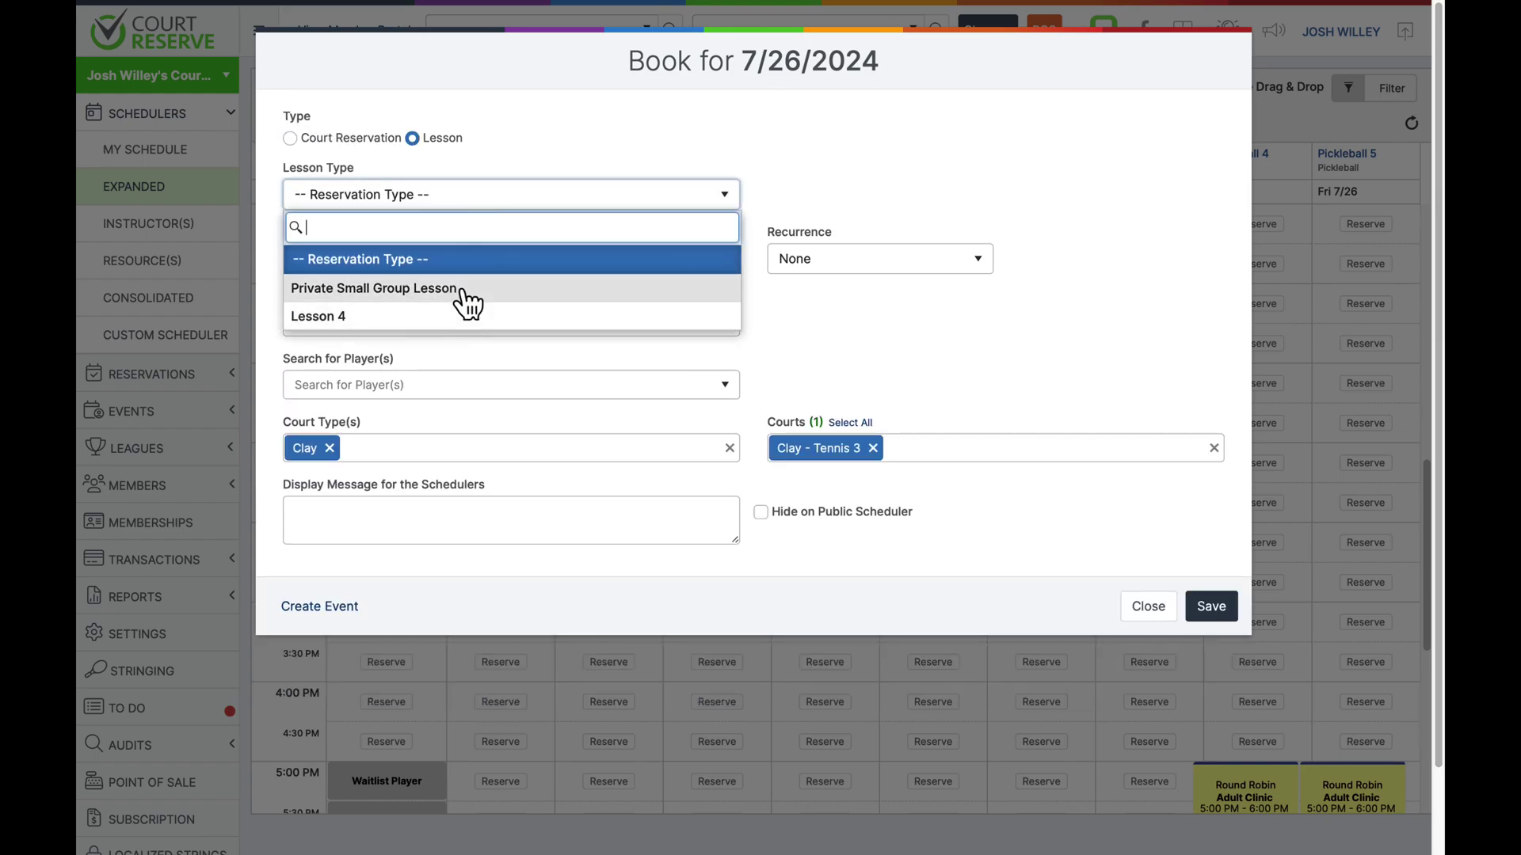
{"action": "left_click", "coordinate": [456, 288]}
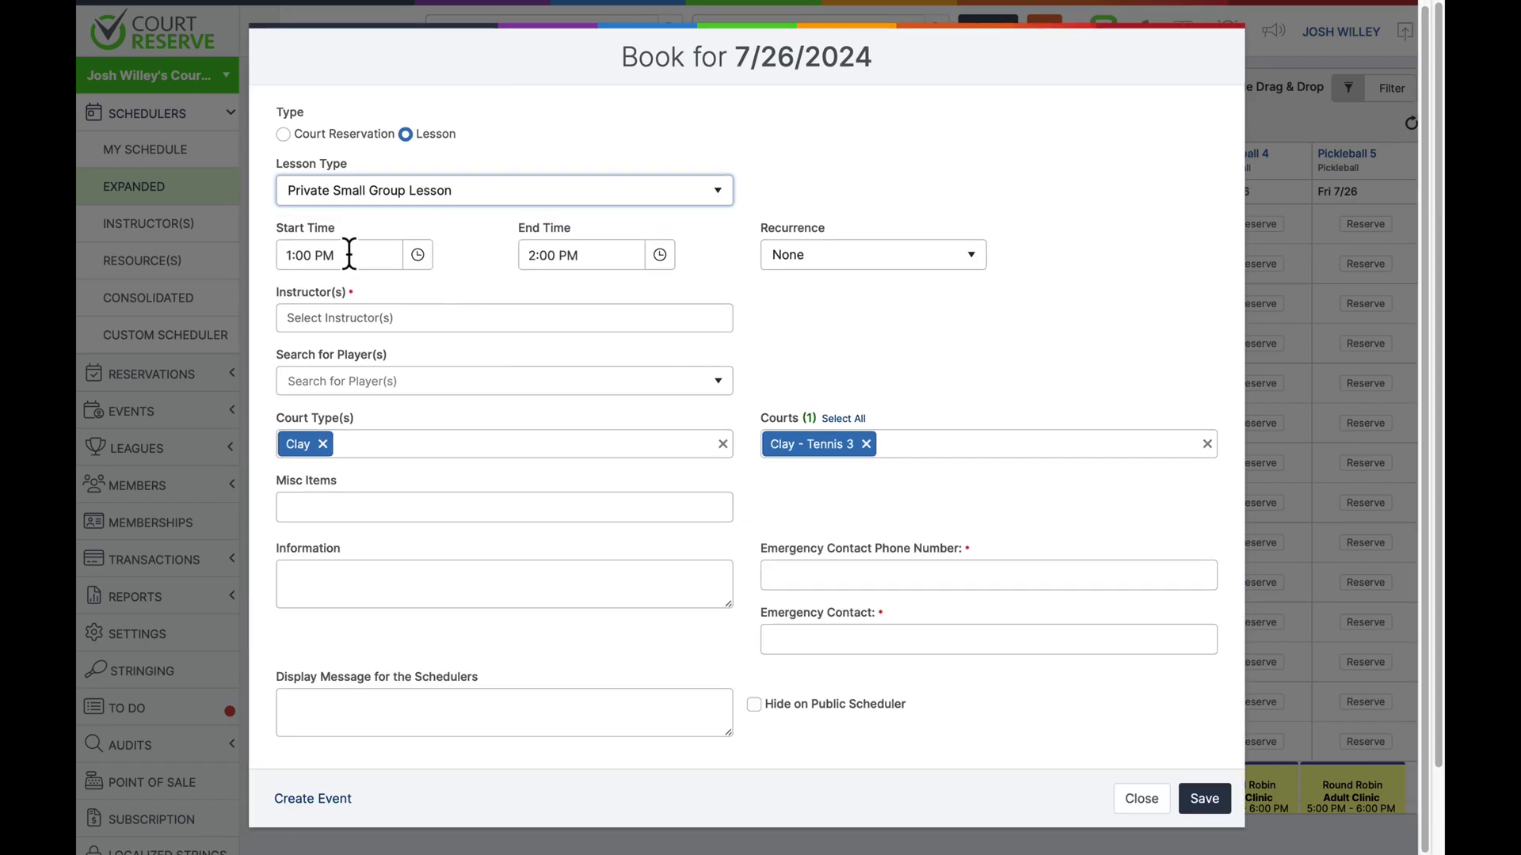
Set the lesson's recurrence to Weekly, try intervals of 1 and 2 weeks, and clear the interval again.
{"action": "left_click", "coordinate": [808, 265]}
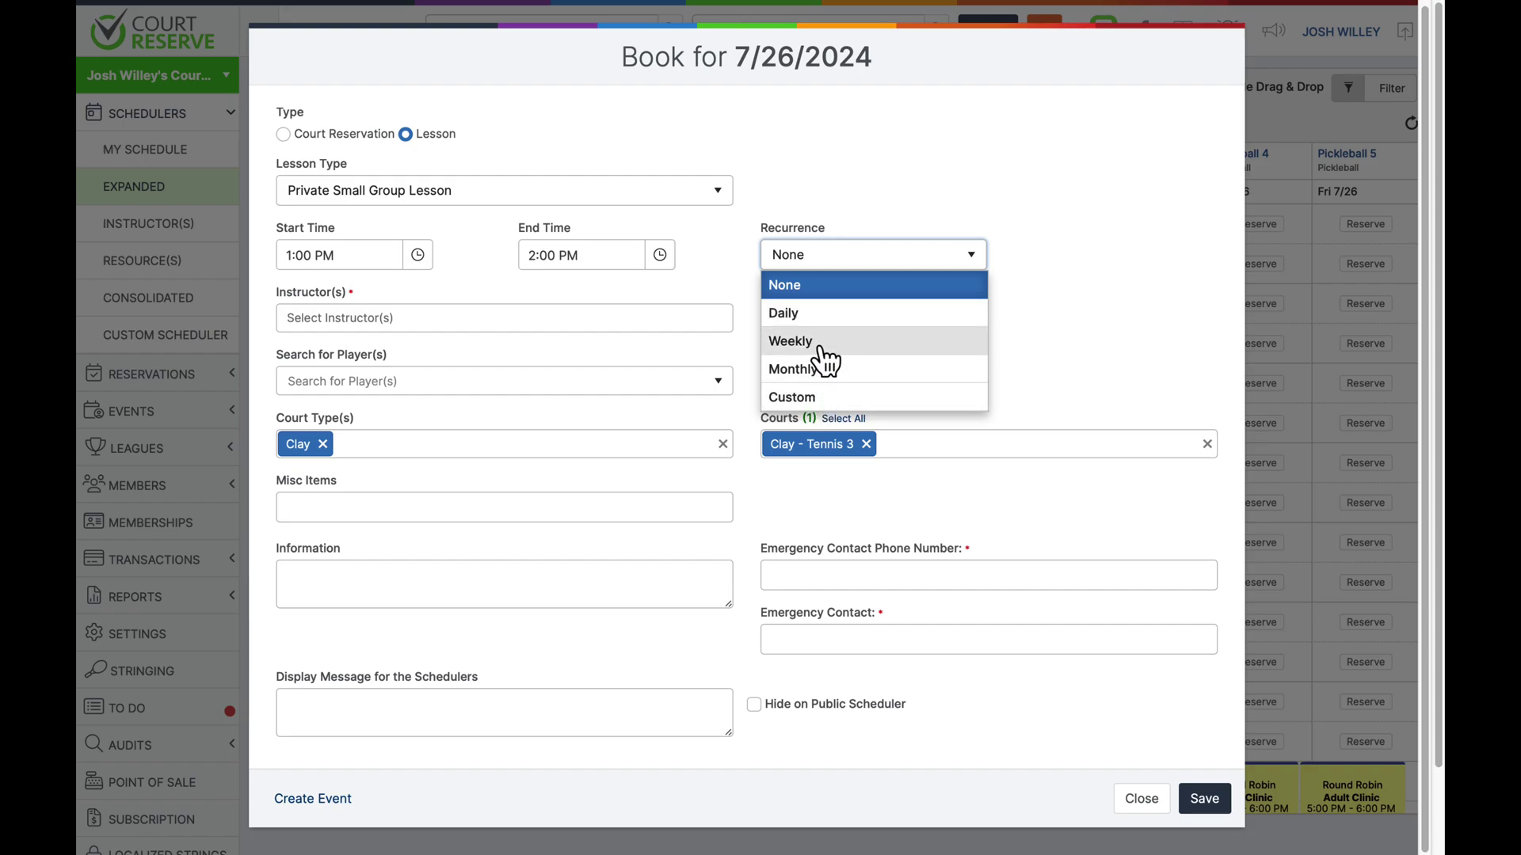
{"action": "left_click", "coordinate": [821, 349]}
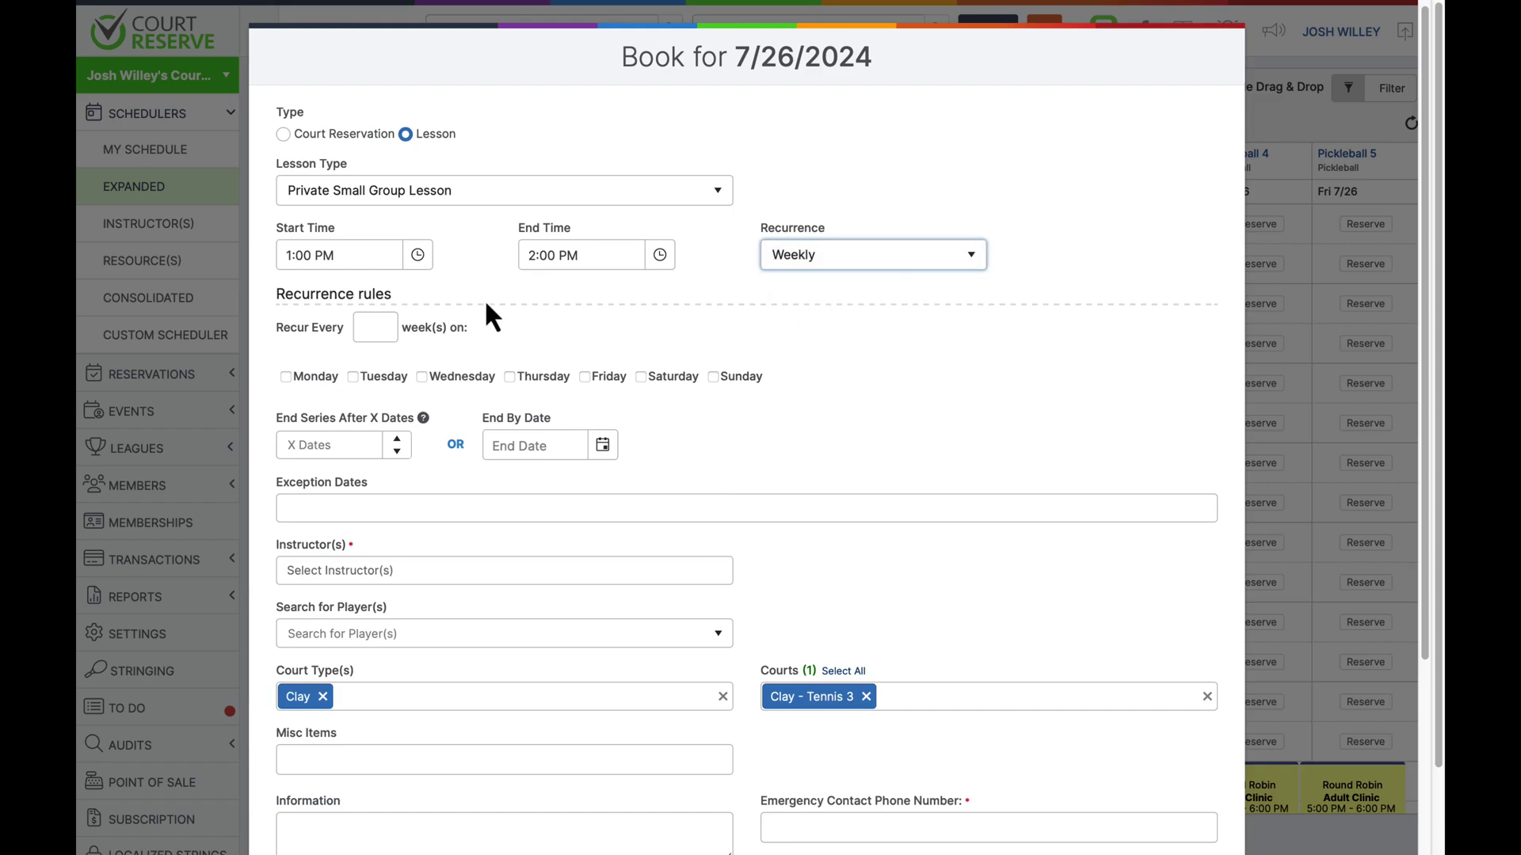
{"action": "left_click", "coordinate": [367, 328]}
{"action": "type", "text": "1"}
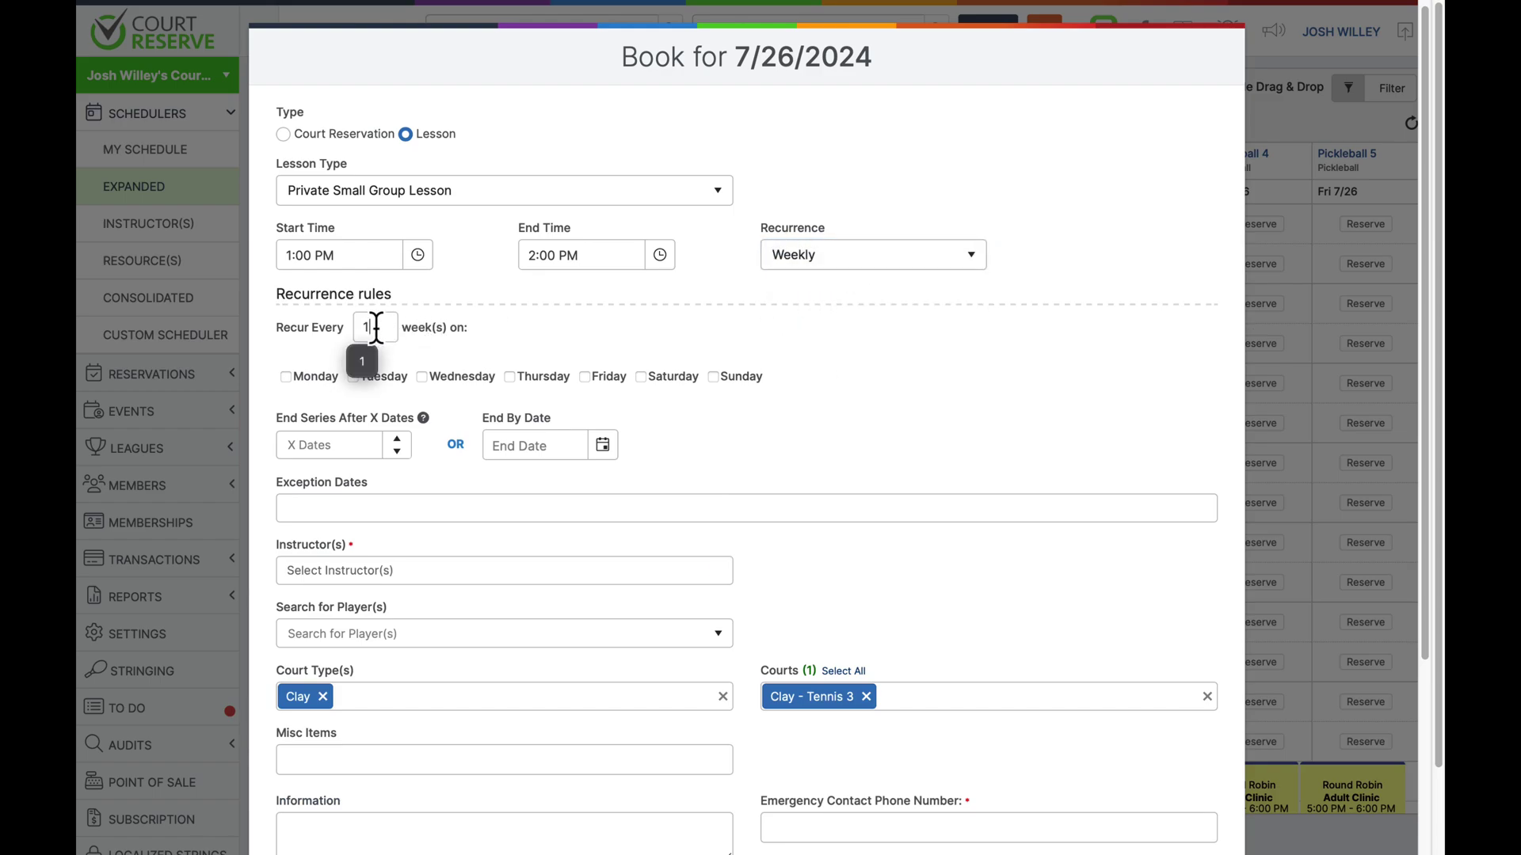
{"action": "key", "text": "BackSpace"}
{"action": "type", "text": "2"}
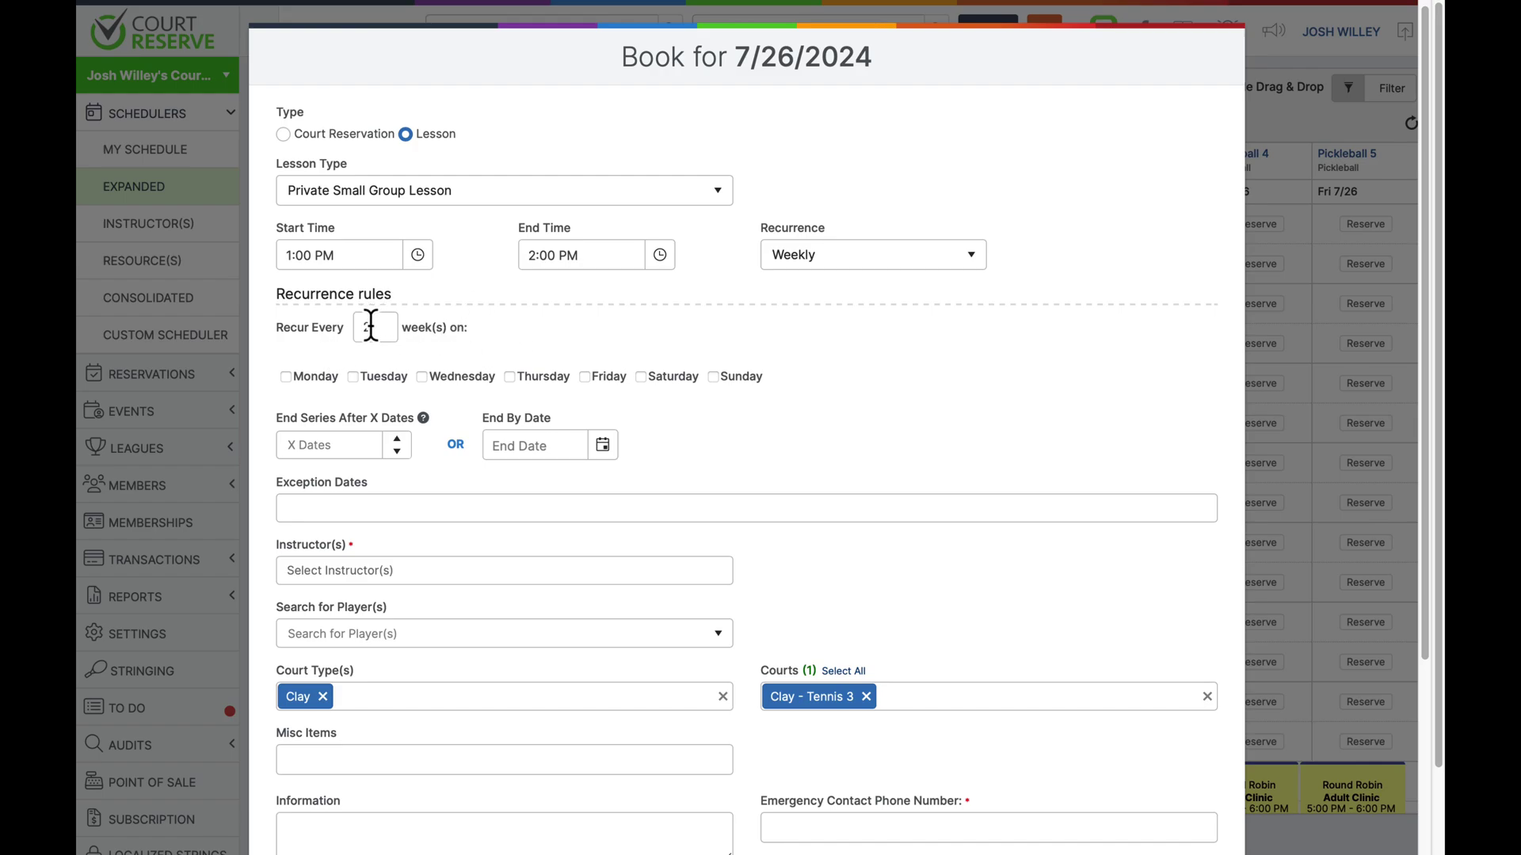
{"action": "key", "text": "BackSpace"}
{"action": "scroll", "coordinate": [584, 388], "scroll_direction": "down", "scroll_amount": 1}
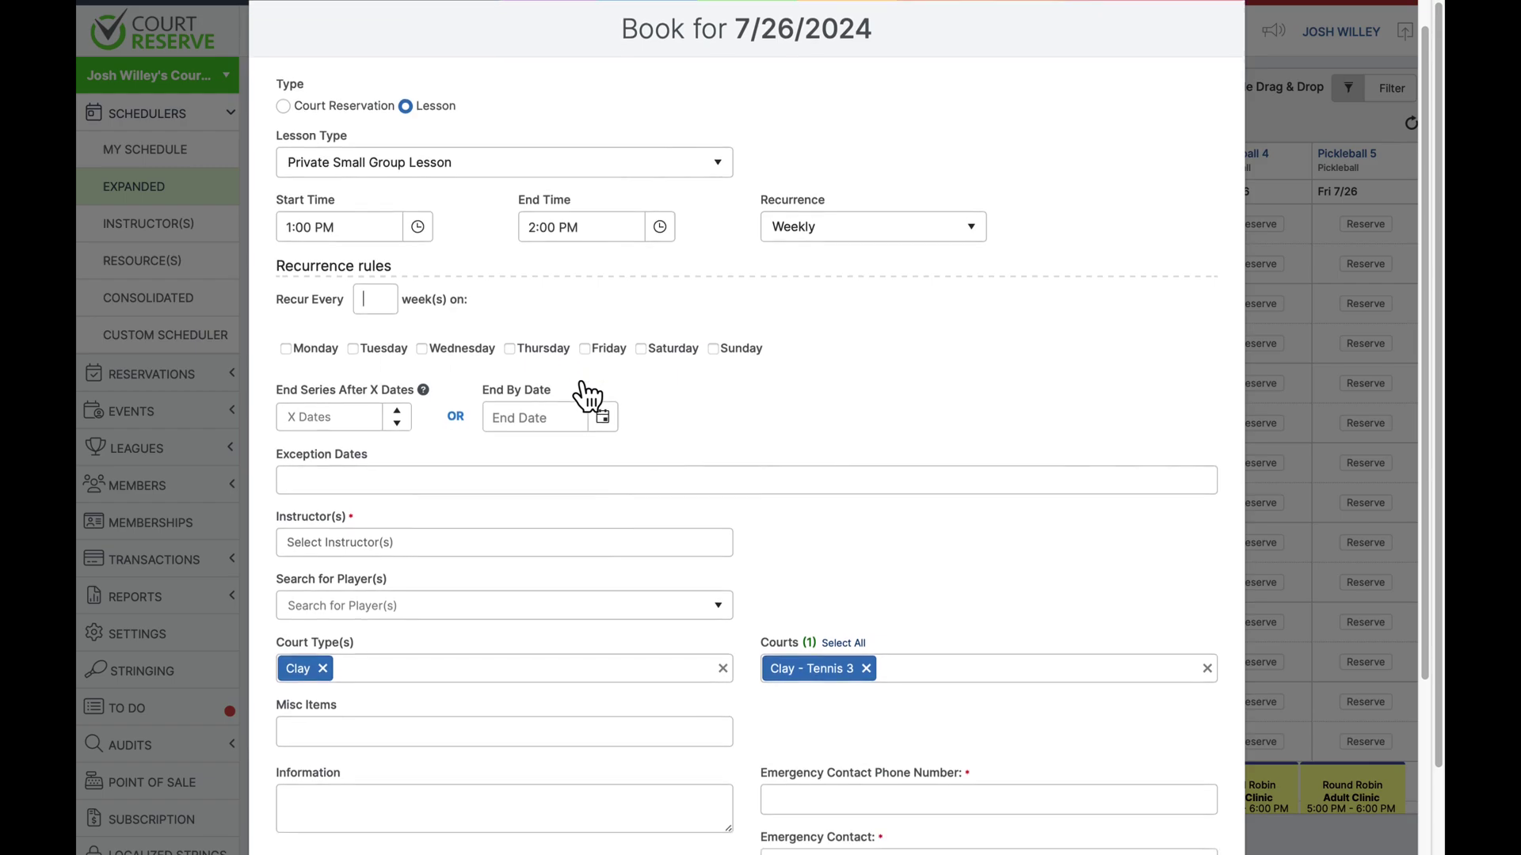
{"action": "scroll", "coordinate": [584, 394], "scroll_direction": "down", "scroll_amount": 2}
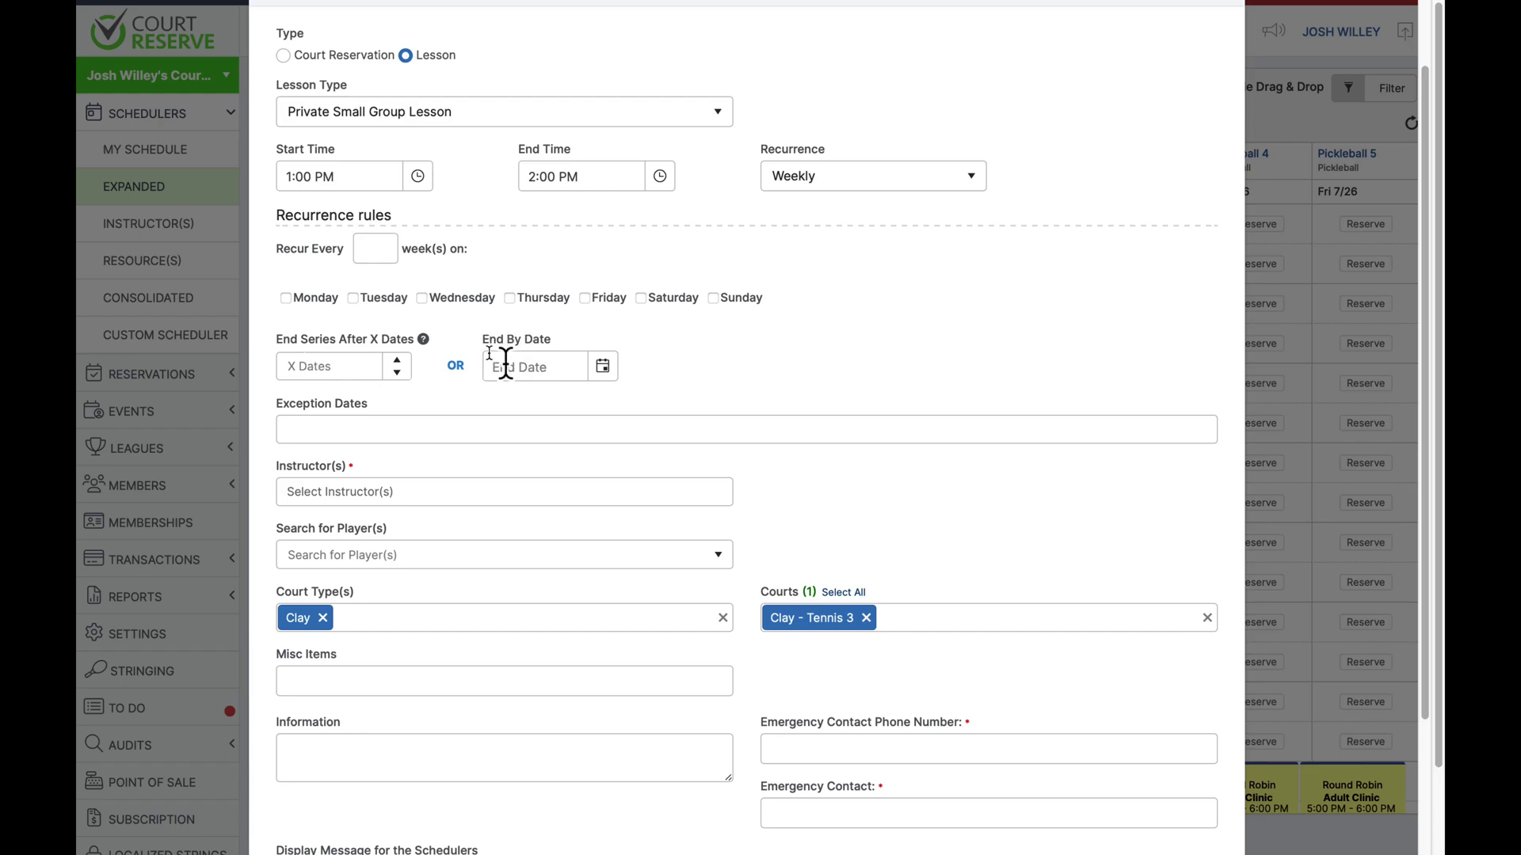
Try ending the lesson series after 10 dates and clear that limit again.
{"action": "left_click", "coordinate": [351, 364]}
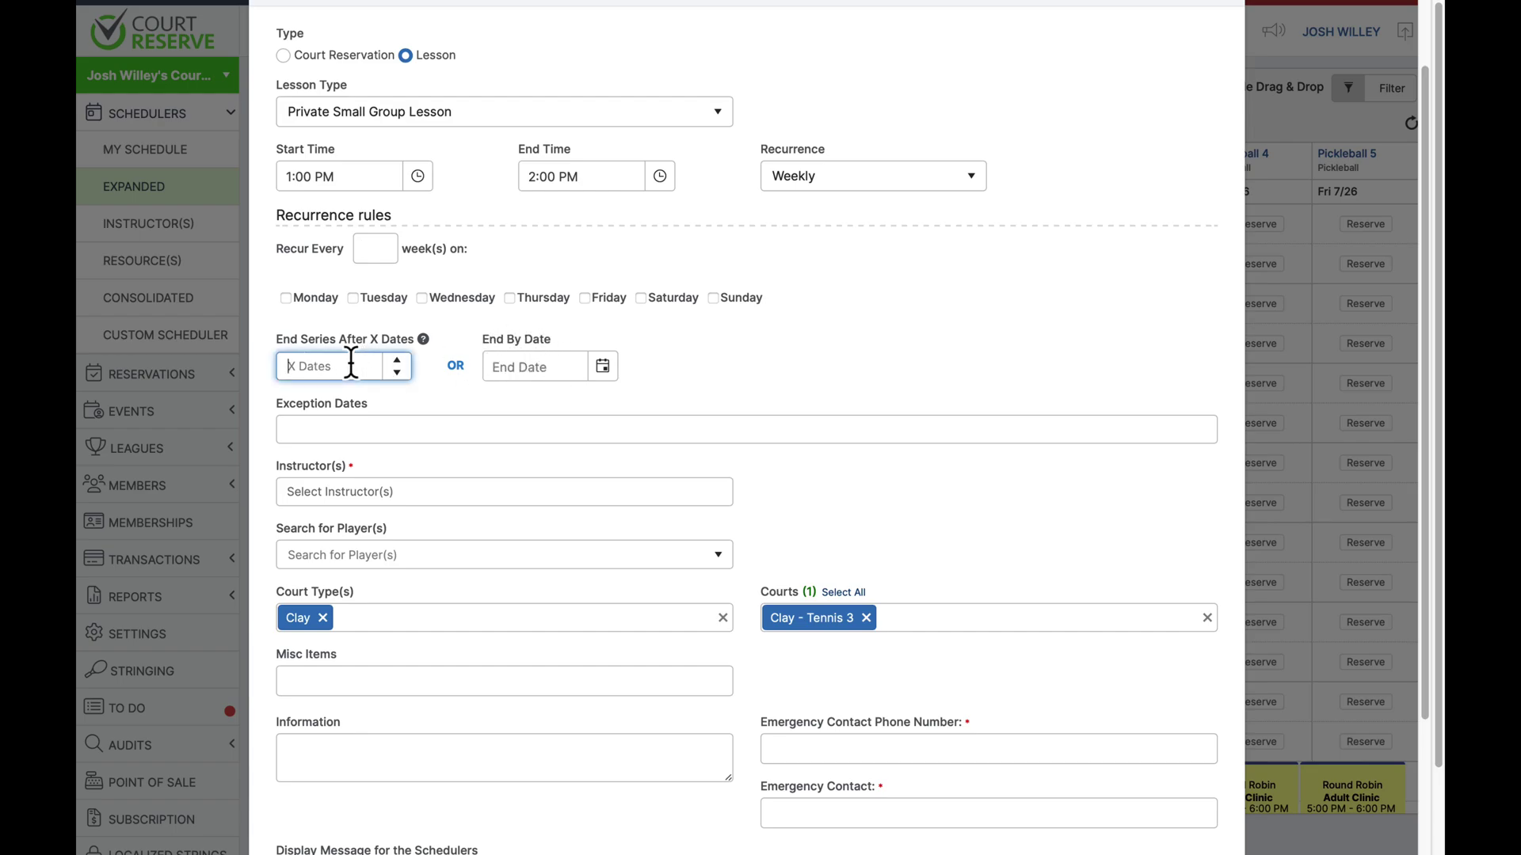
{"action": "type", "text": "10"}
{"action": "left_click", "coordinate": [785, 354]}
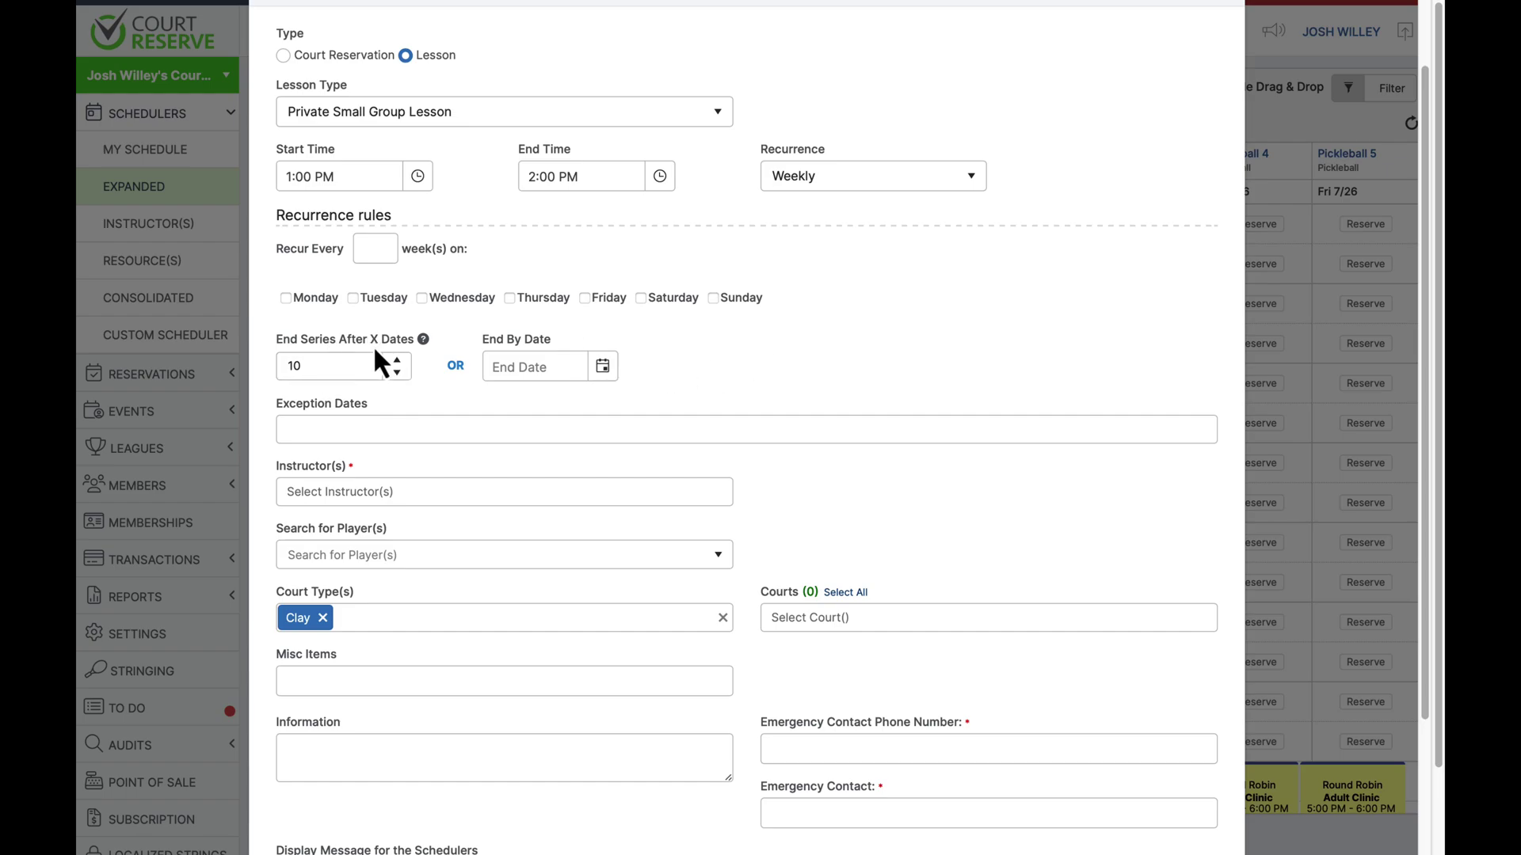
{"action": "left_click", "coordinate": [383, 364]}
{"action": "key", "text": "BackSpace"}
{"action": "key", "text": "BackSpace"}
Set the lesson series to end by 9/30/2024.
{"action": "left_click", "coordinate": [611, 370]}
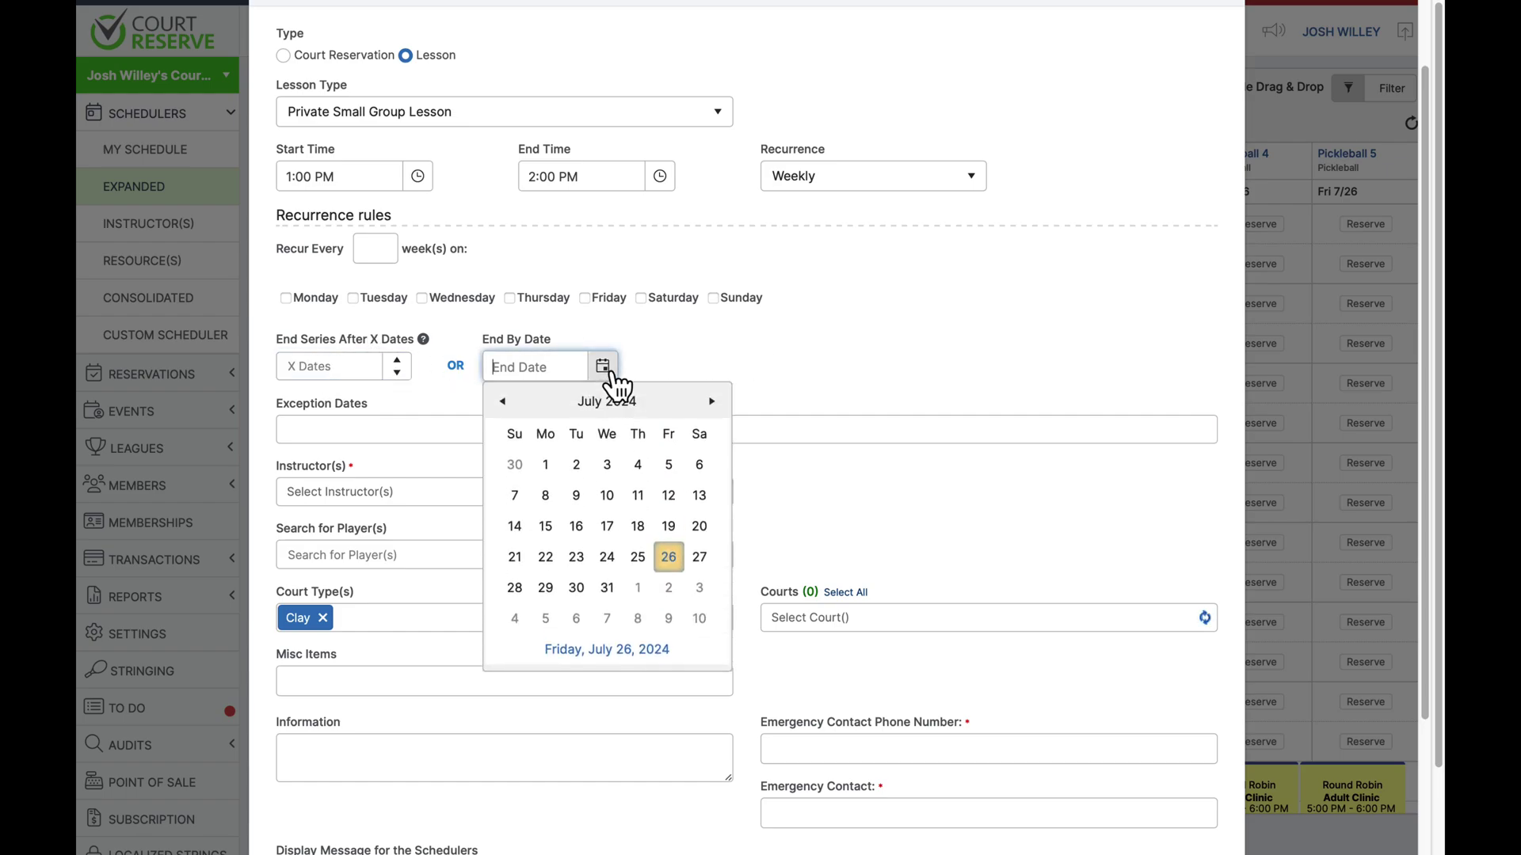
{"action": "left_click", "coordinate": [711, 401]}
{"action": "left_click", "coordinate": [712, 402]}
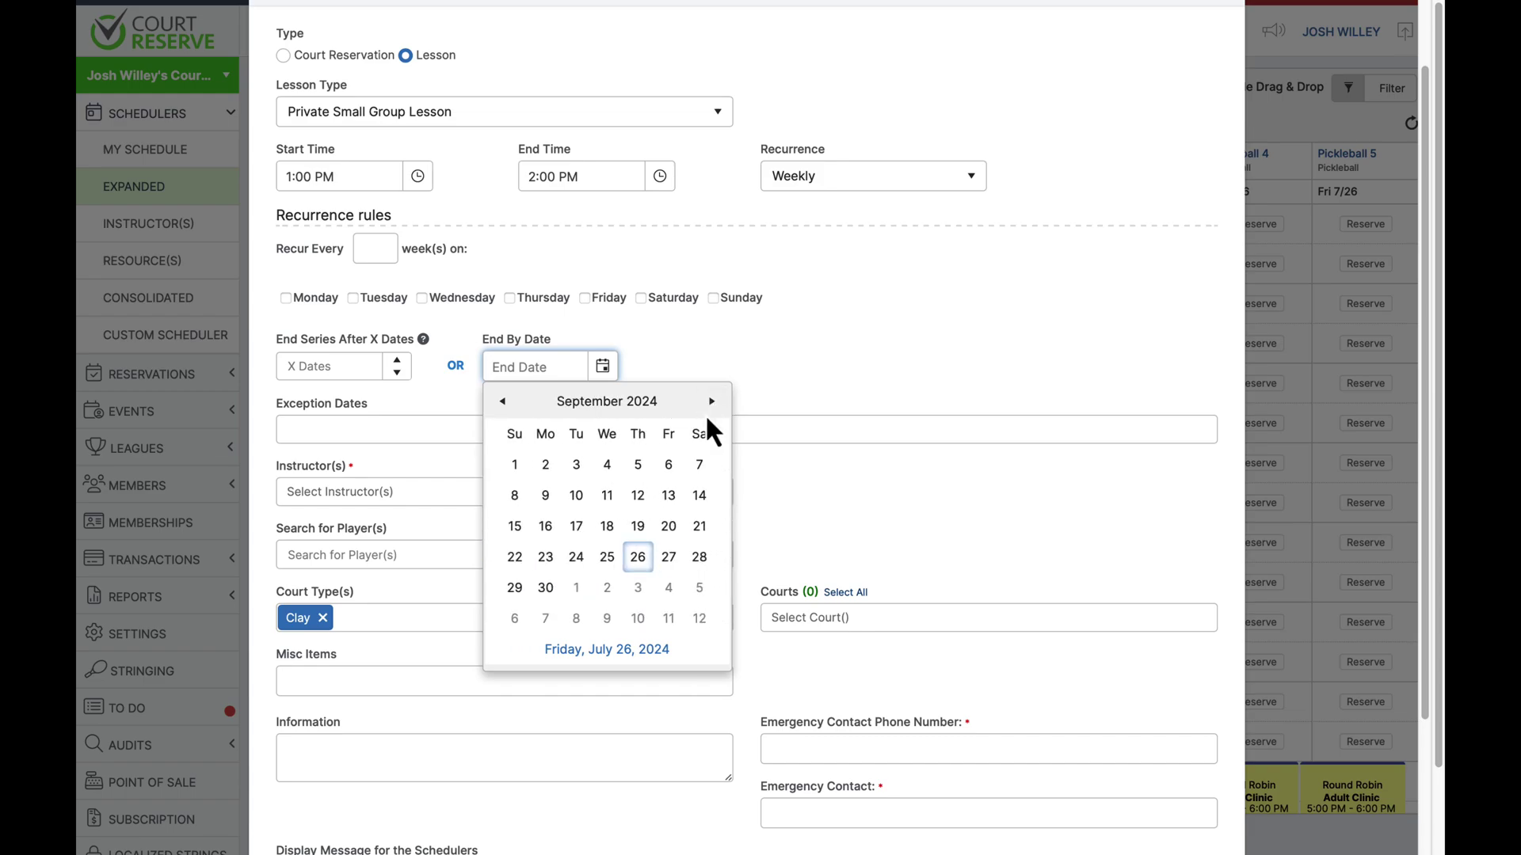
{"action": "left_click", "coordinate": [545, 589]}
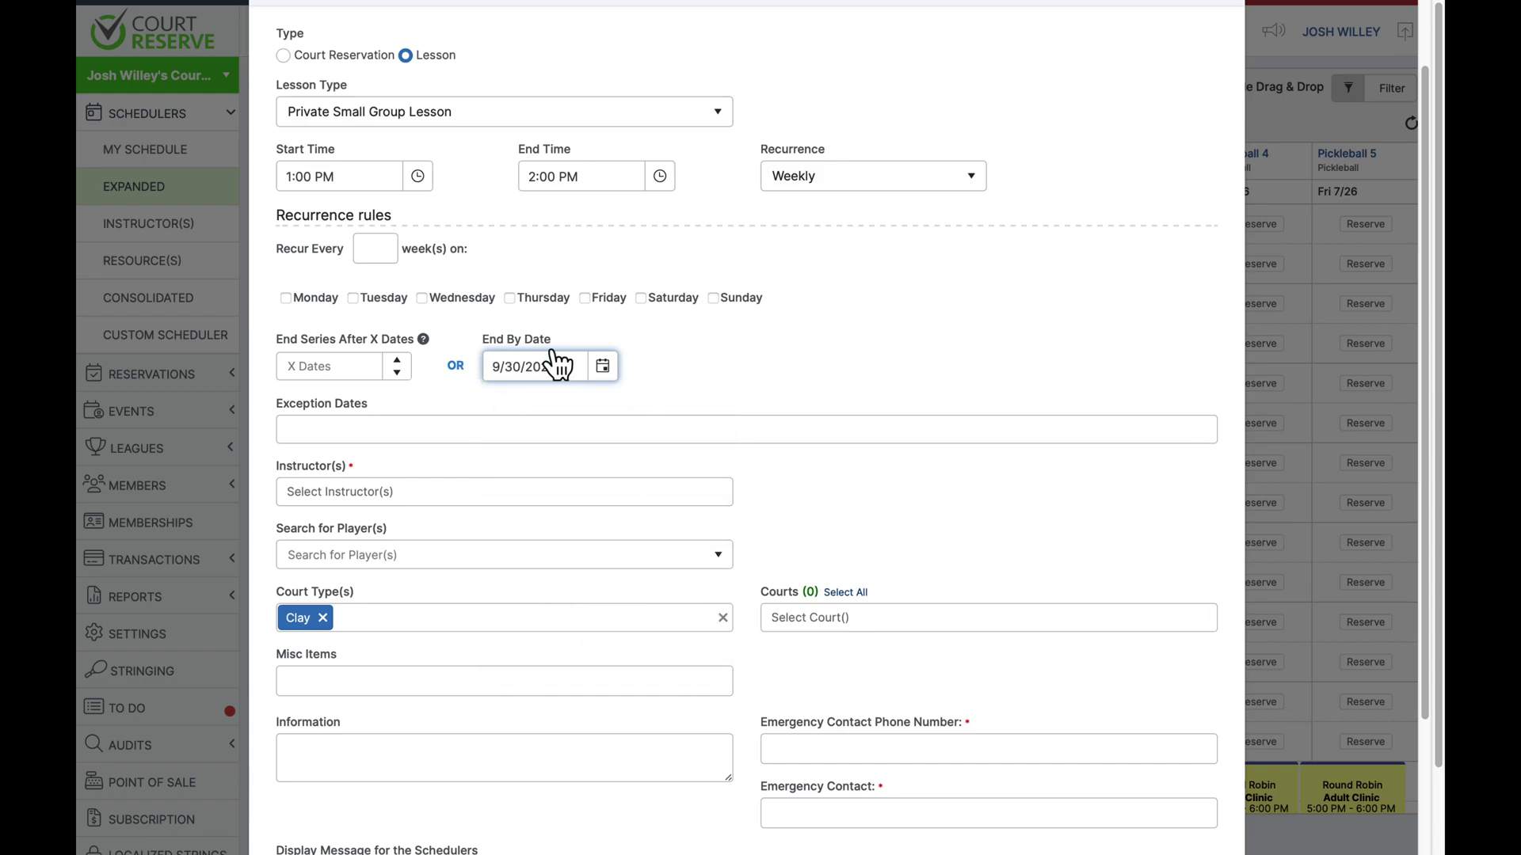
{"action": "left_click", "coordinate": [712, 356]}
Look at the lesson's instructor, player, court and emergency contact fields, and close the booking form without saving.
{"action": "scroll", "coordinate": [694, 350], "scroll_direction": "down", "scroll_amount": 2}
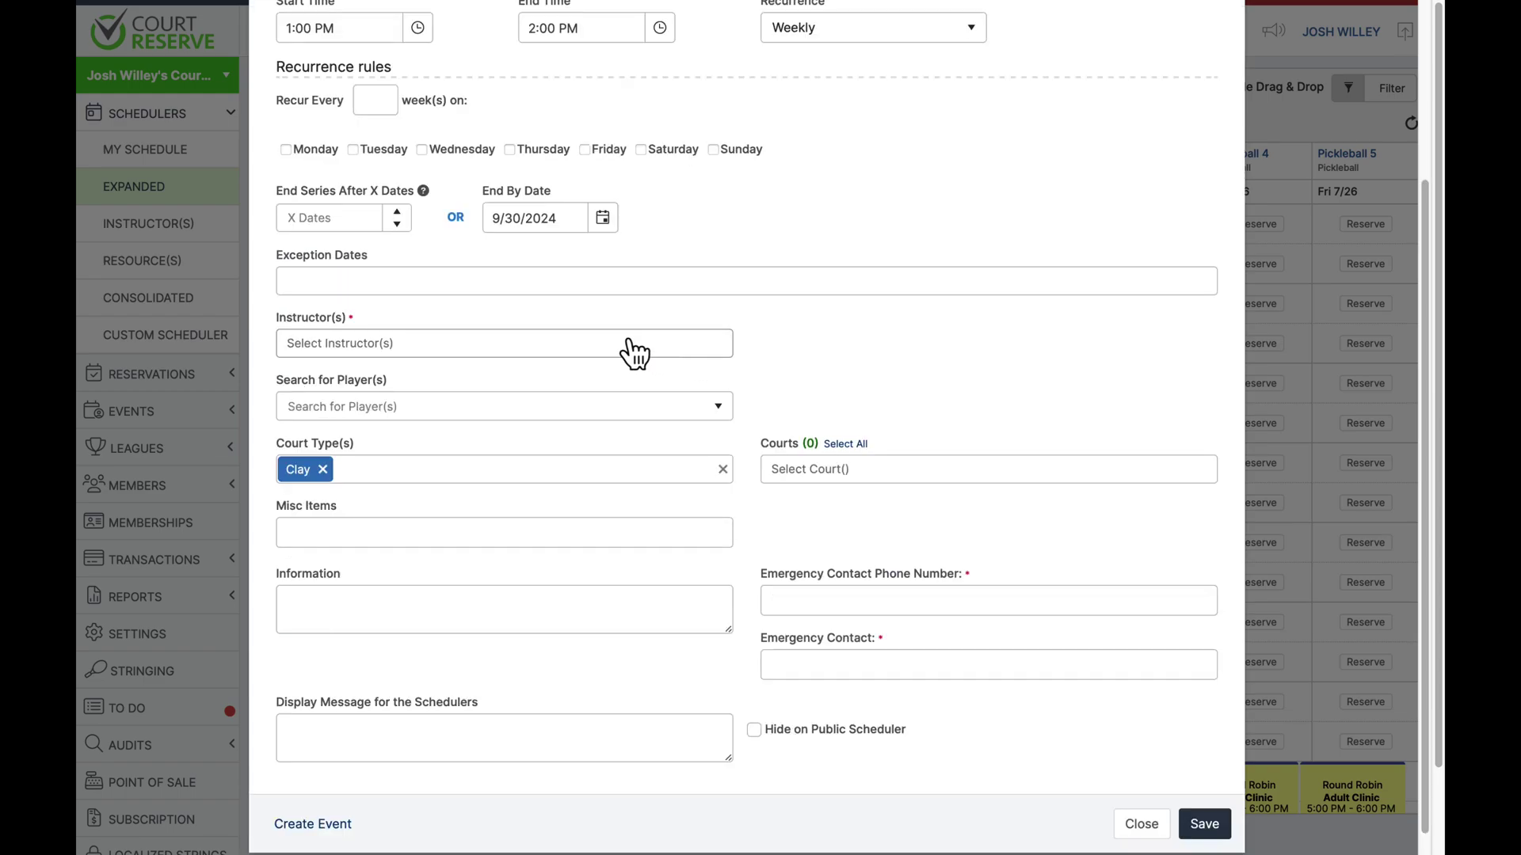
{"action": "left_click", "coordinate": [469, 348]}
{"action": "left_click", "coordinate": [484, 317]}
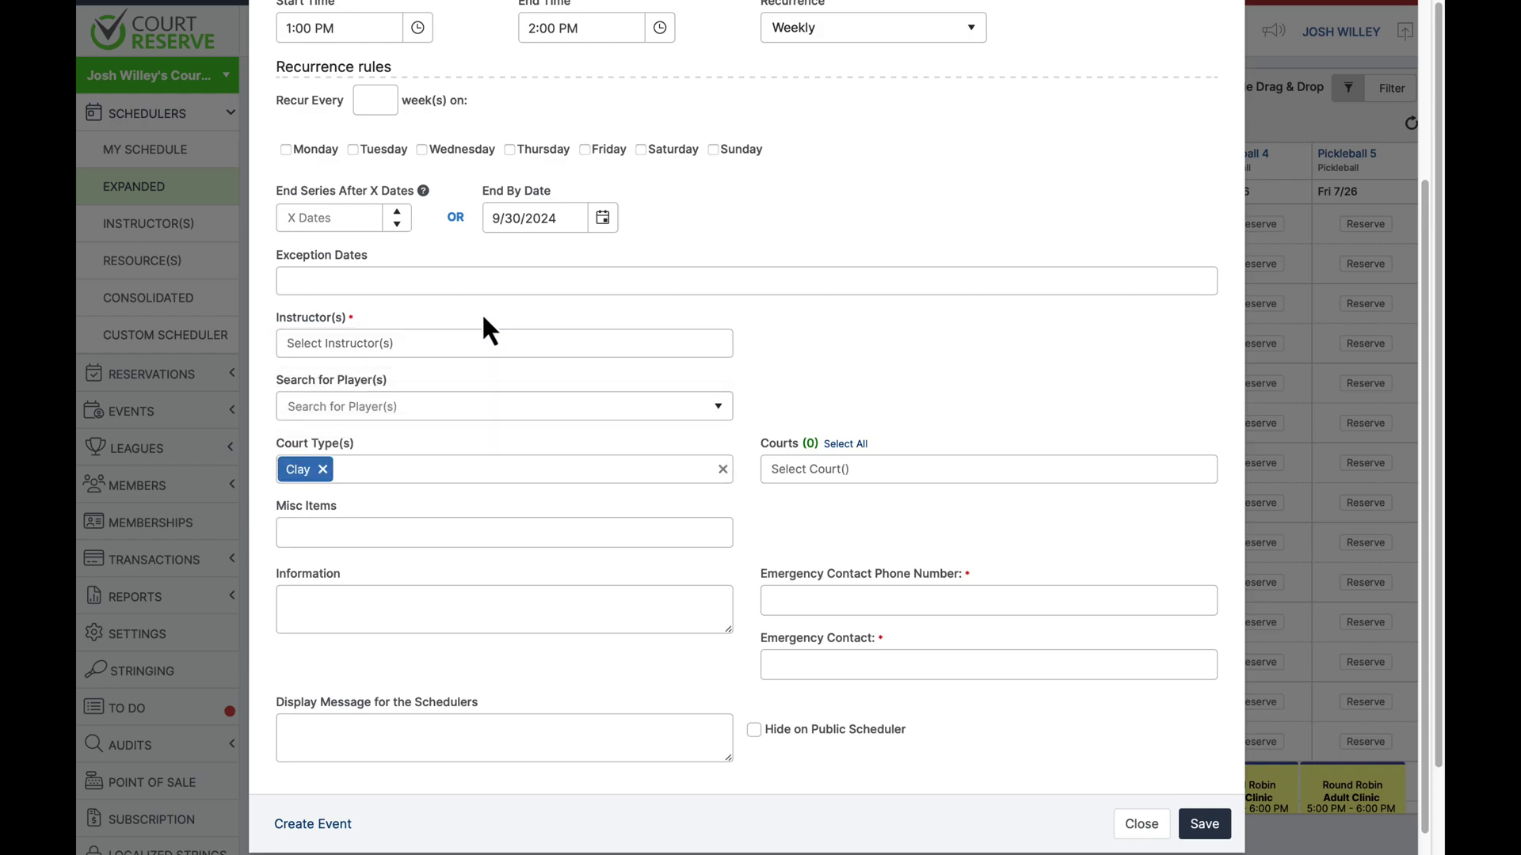
{"action": "left_click", "coordinate": [497, 405]}
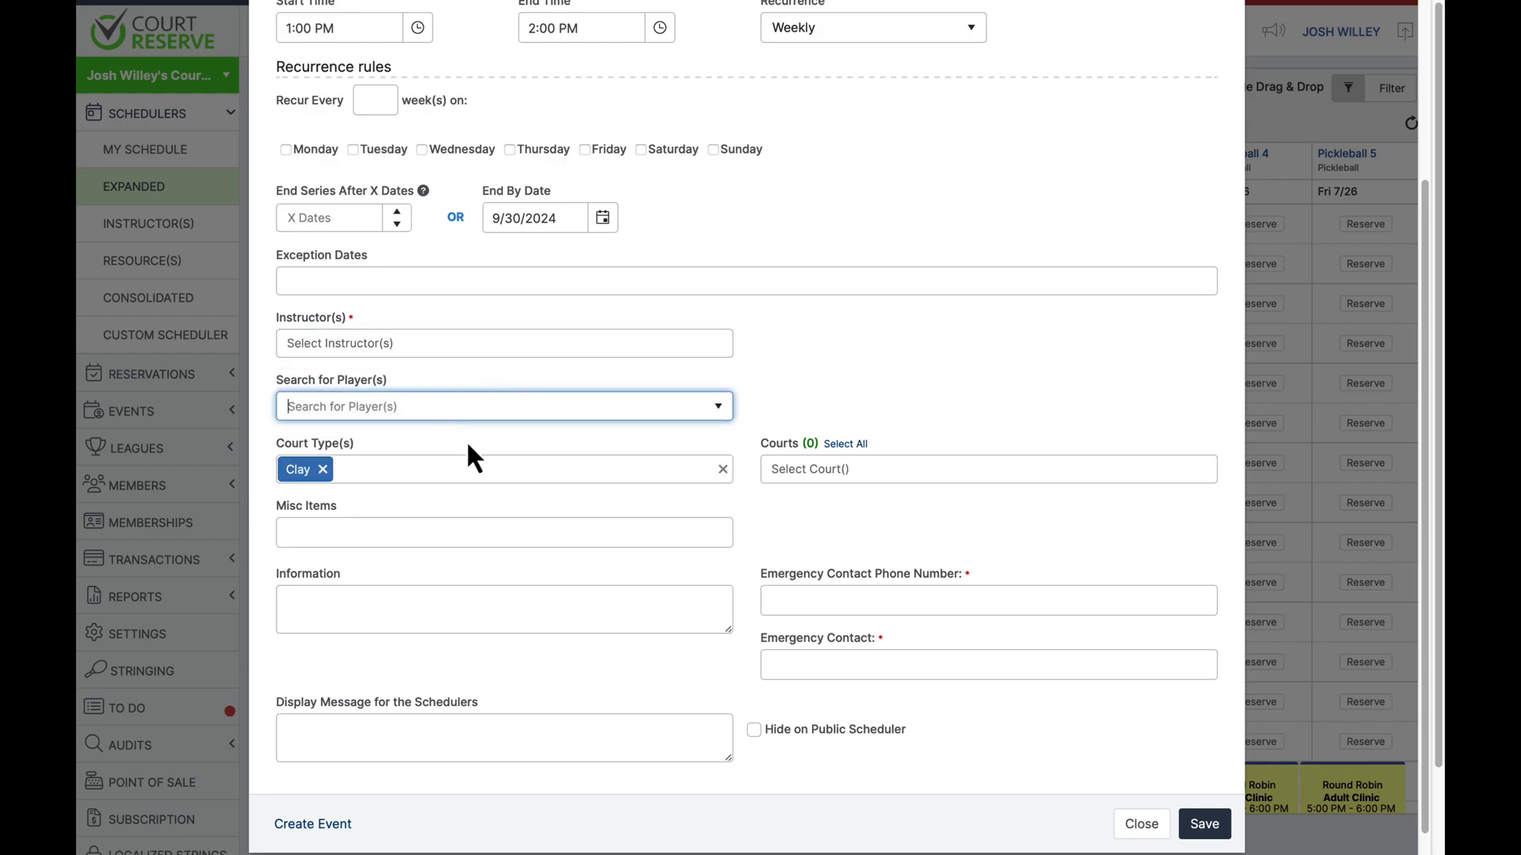
{"action": "left_click", "coordinate": [861, 345]}
{"action": "scroll", "coordinate": [862, 345], "scroll_direction": "down", "scroll_amount": 1}
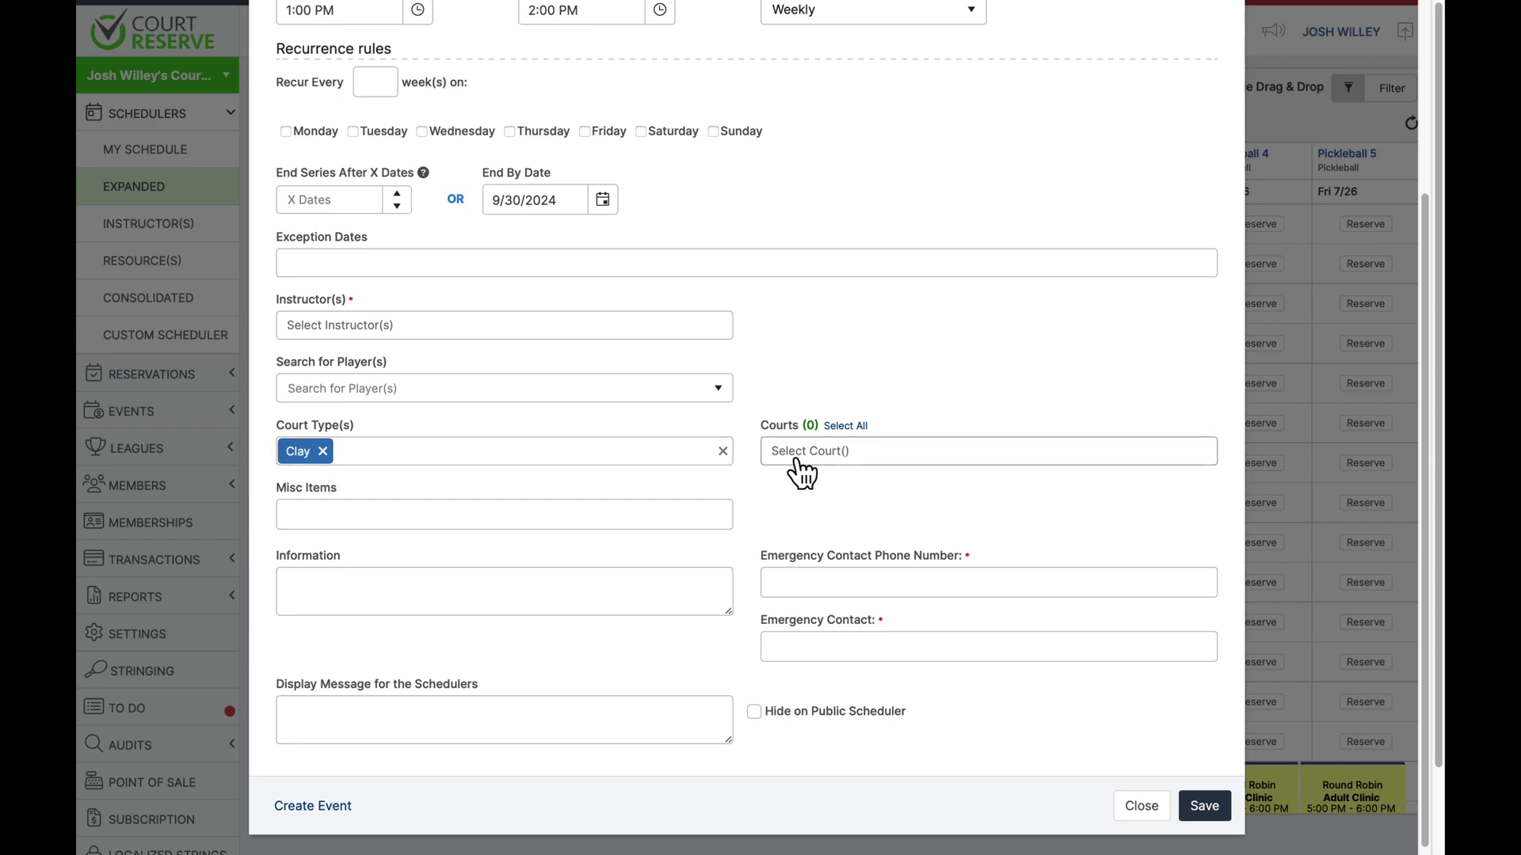
{"action": "key", "text": "Escape"}
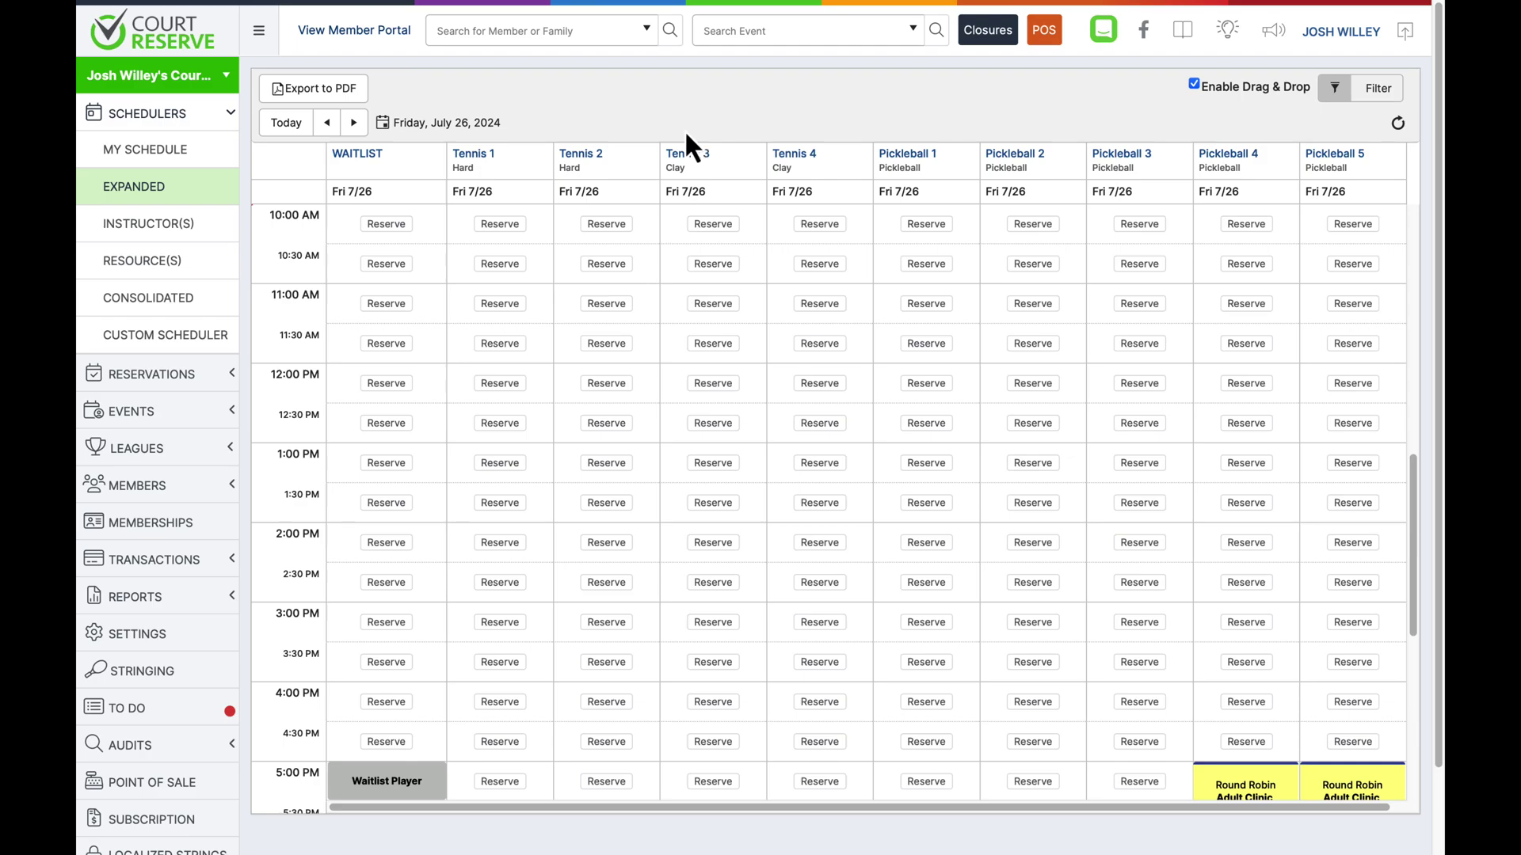
Review the personal weekly schedule and the daily scheduler of all instructors, including their unavailable hours.
{"action": "left_click", "coordinate": [179, 157]}
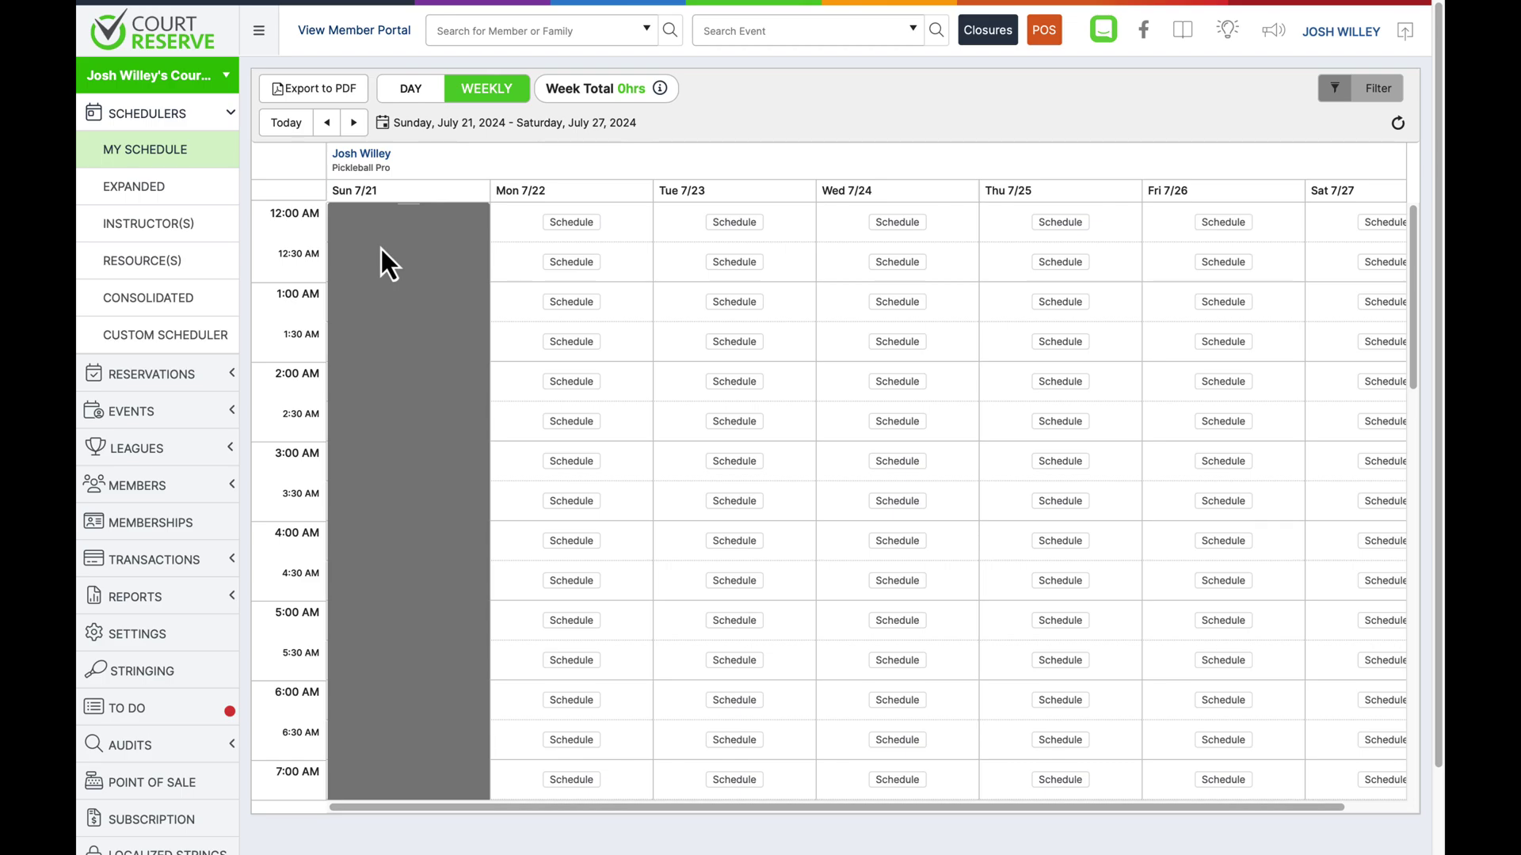
{"action": "left_click", "coordinate": [179, 229]}
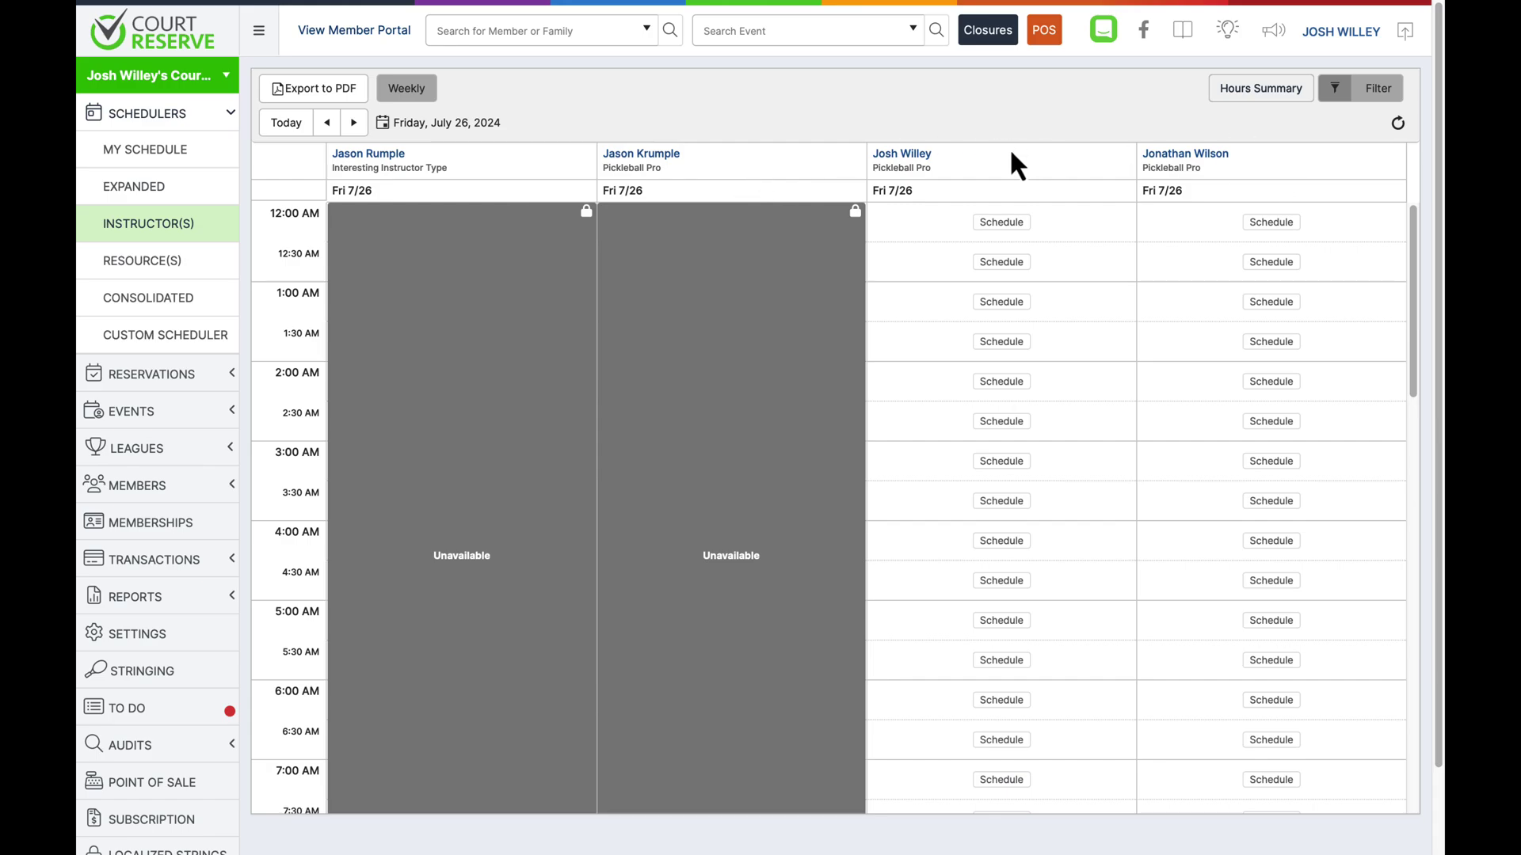
{"action": "scroll", "coordinate": [724, 293], "scroll_direction": "down", "scroll_amount": 7}
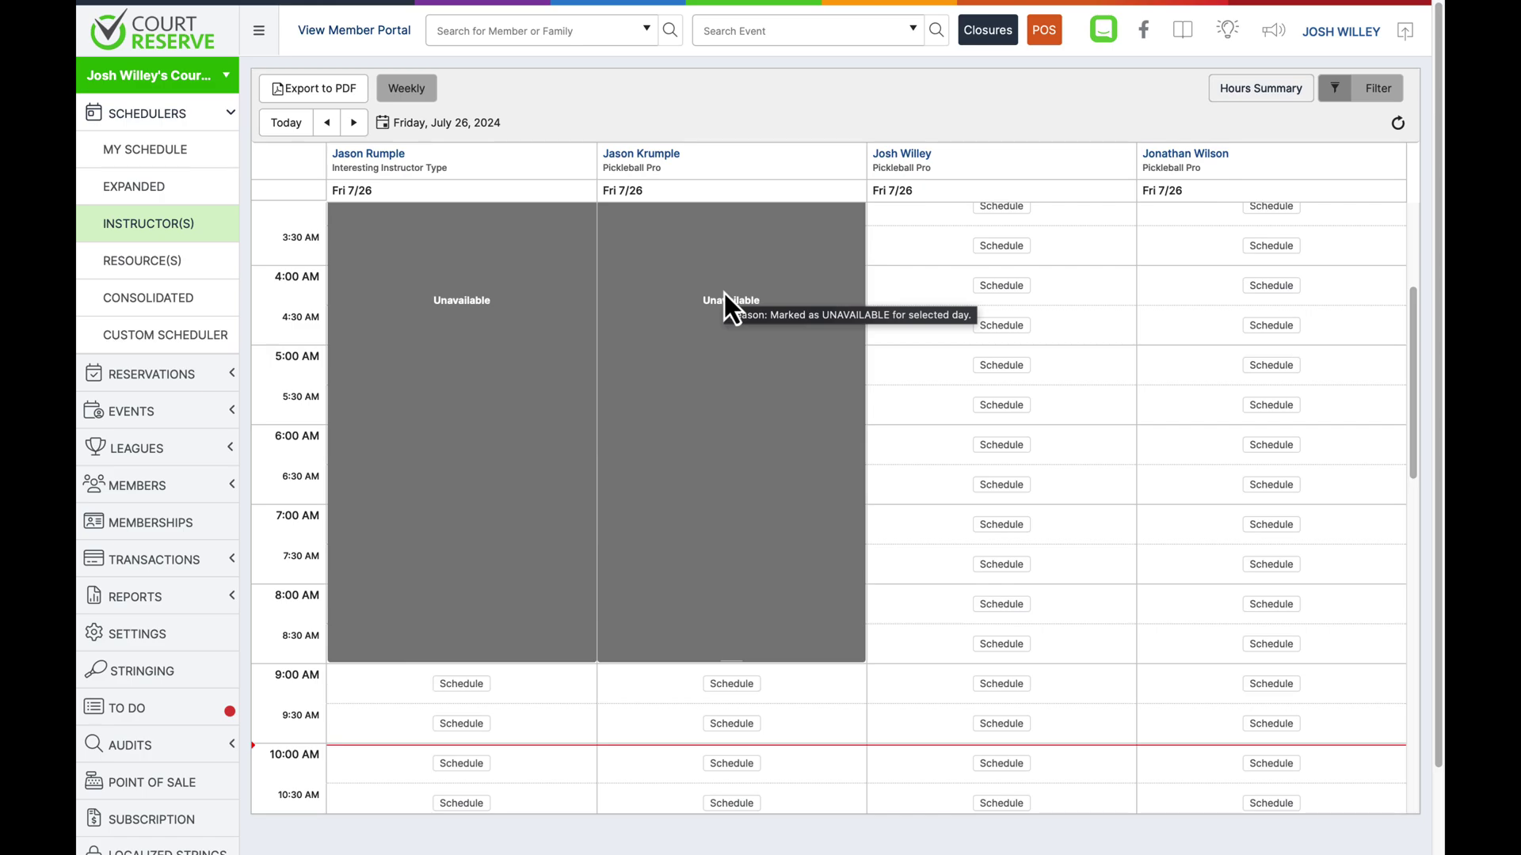
Open the Round Robin Adult Clinic event from the event list and examine which event instructors can be chosen.
{"action": "left_click", "coordinate": [147, 414]}
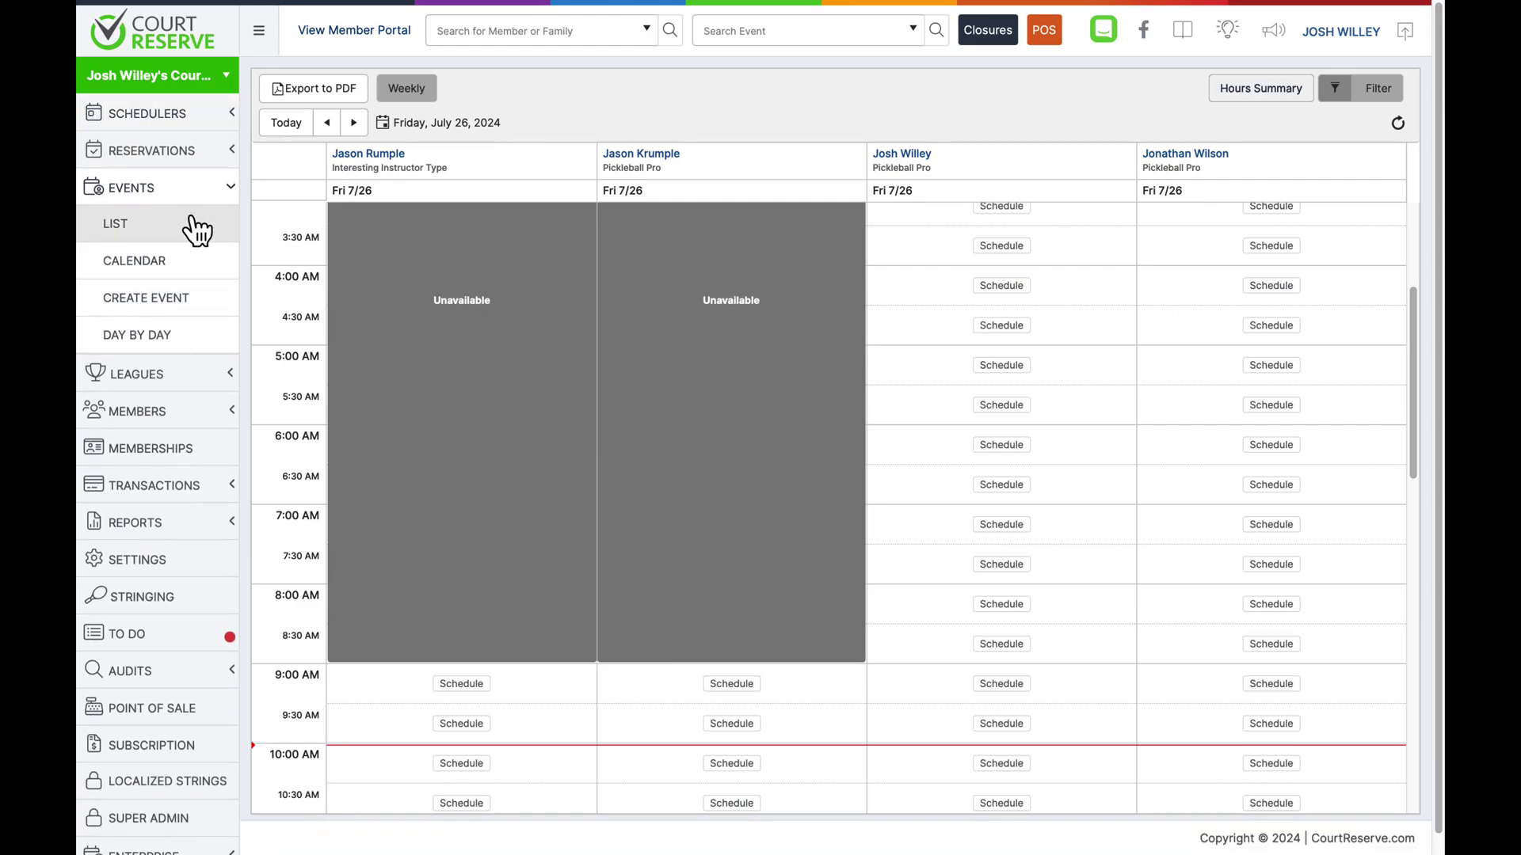
{"action": "left_click", "coordinate": [194, 227]}
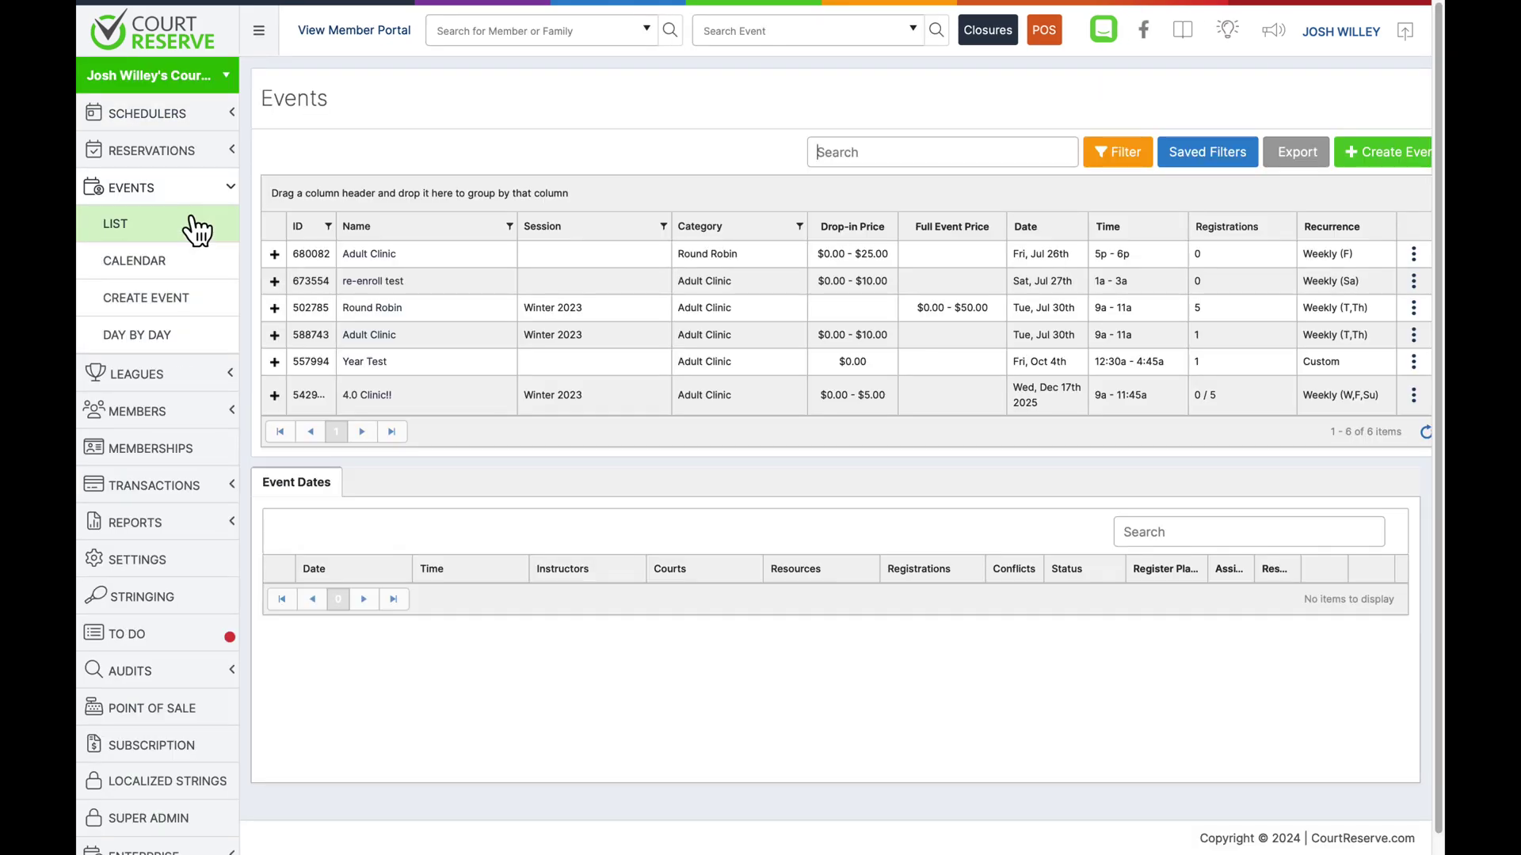
{"action": "left_click", "coordinate": [378, 256]}
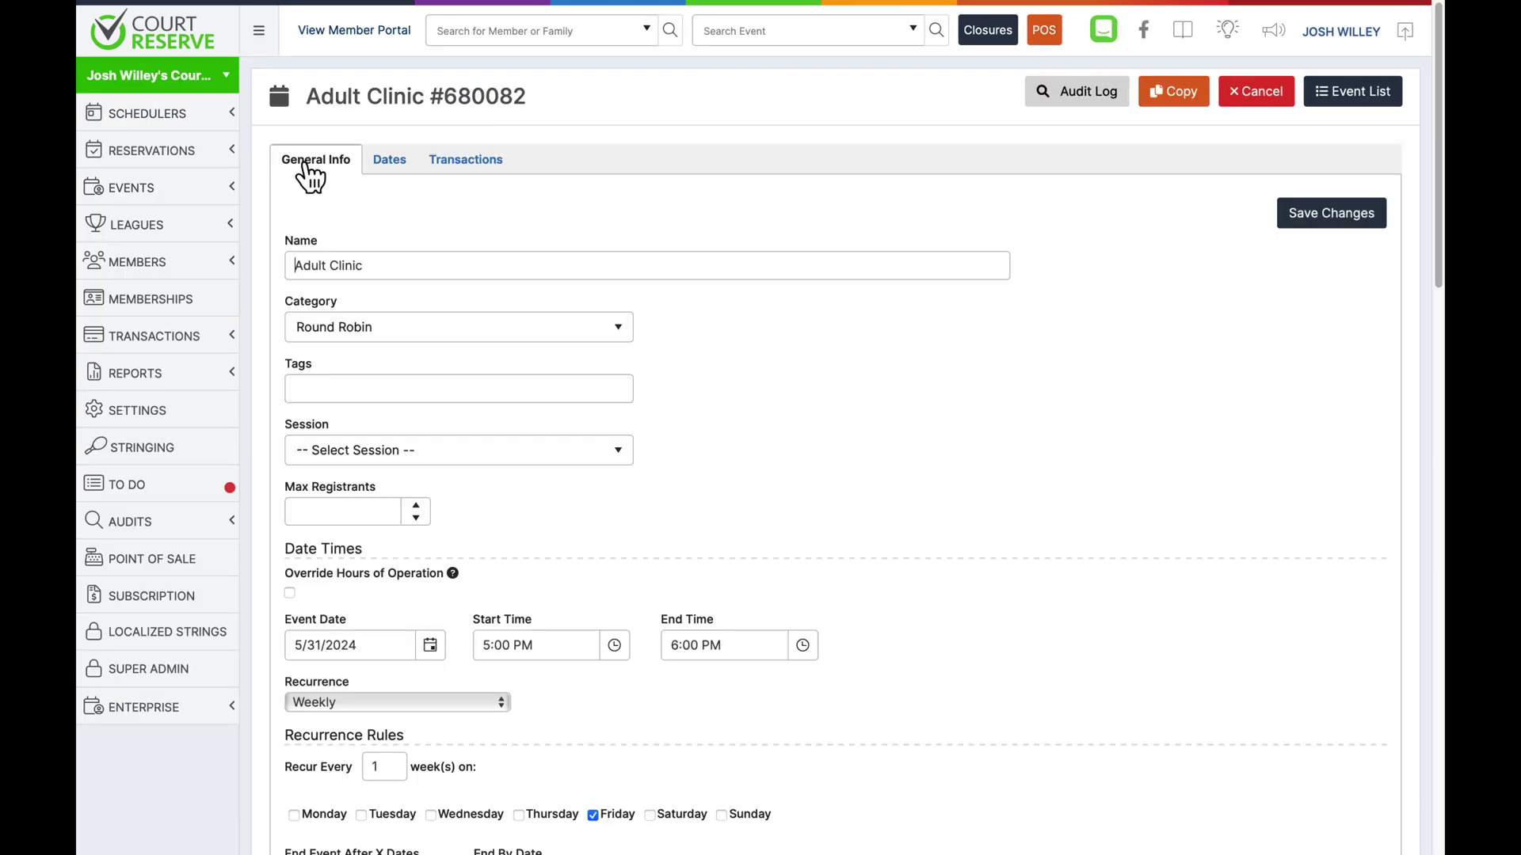
{"action": "scroll", "coordinate": [832, 357], "scroll_direction": "down", "scroll_amount": 7}
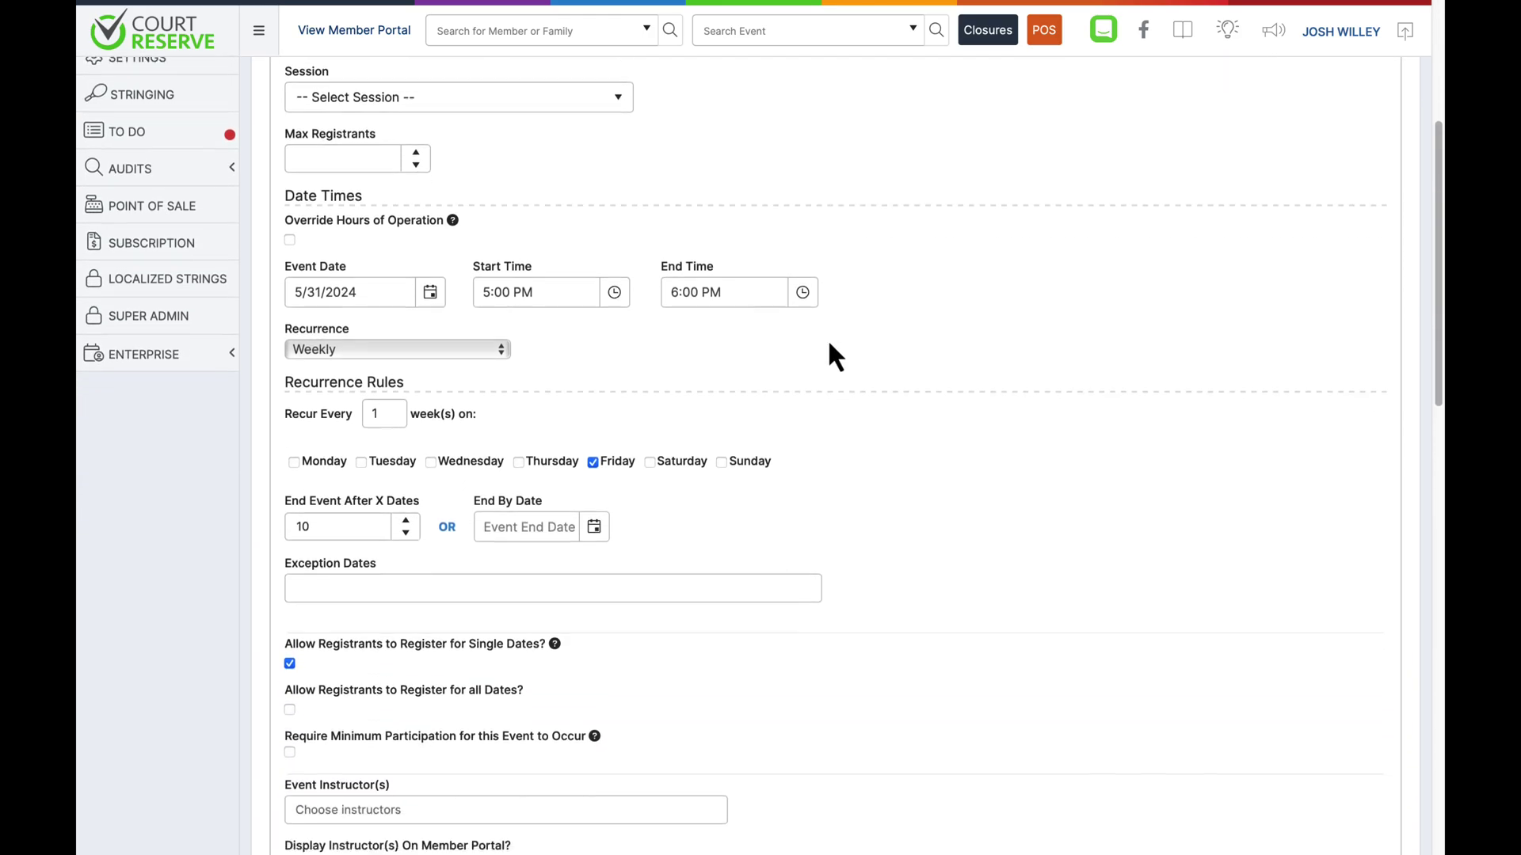
{"action": "scroll", "coordinate": [829, 344], "scroll_direction": "down", "scroll_amount": 3}
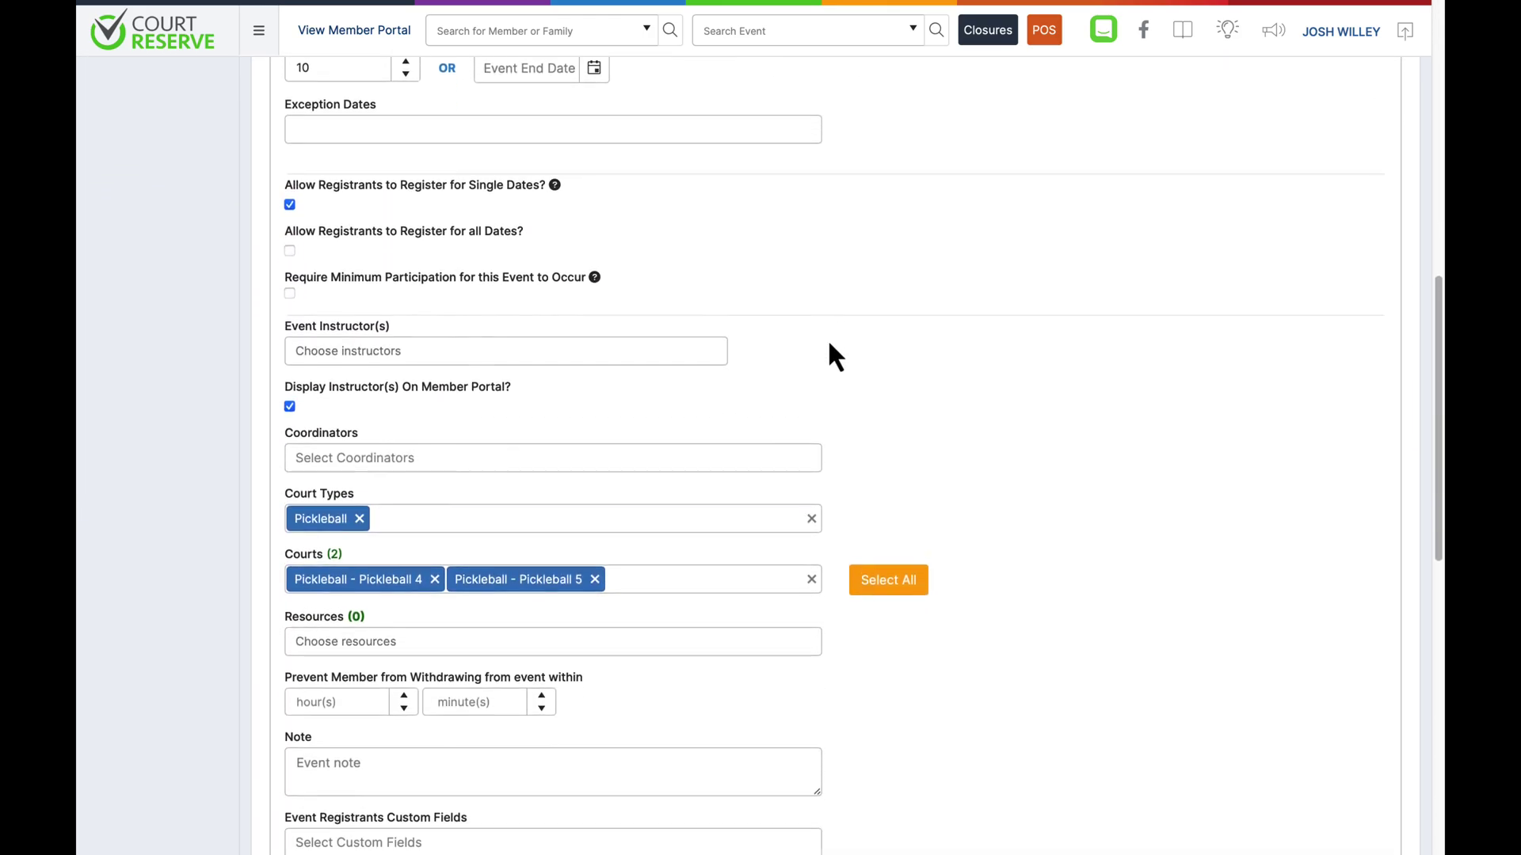
{"action": "left_click", "coordinate": [602, 349]}
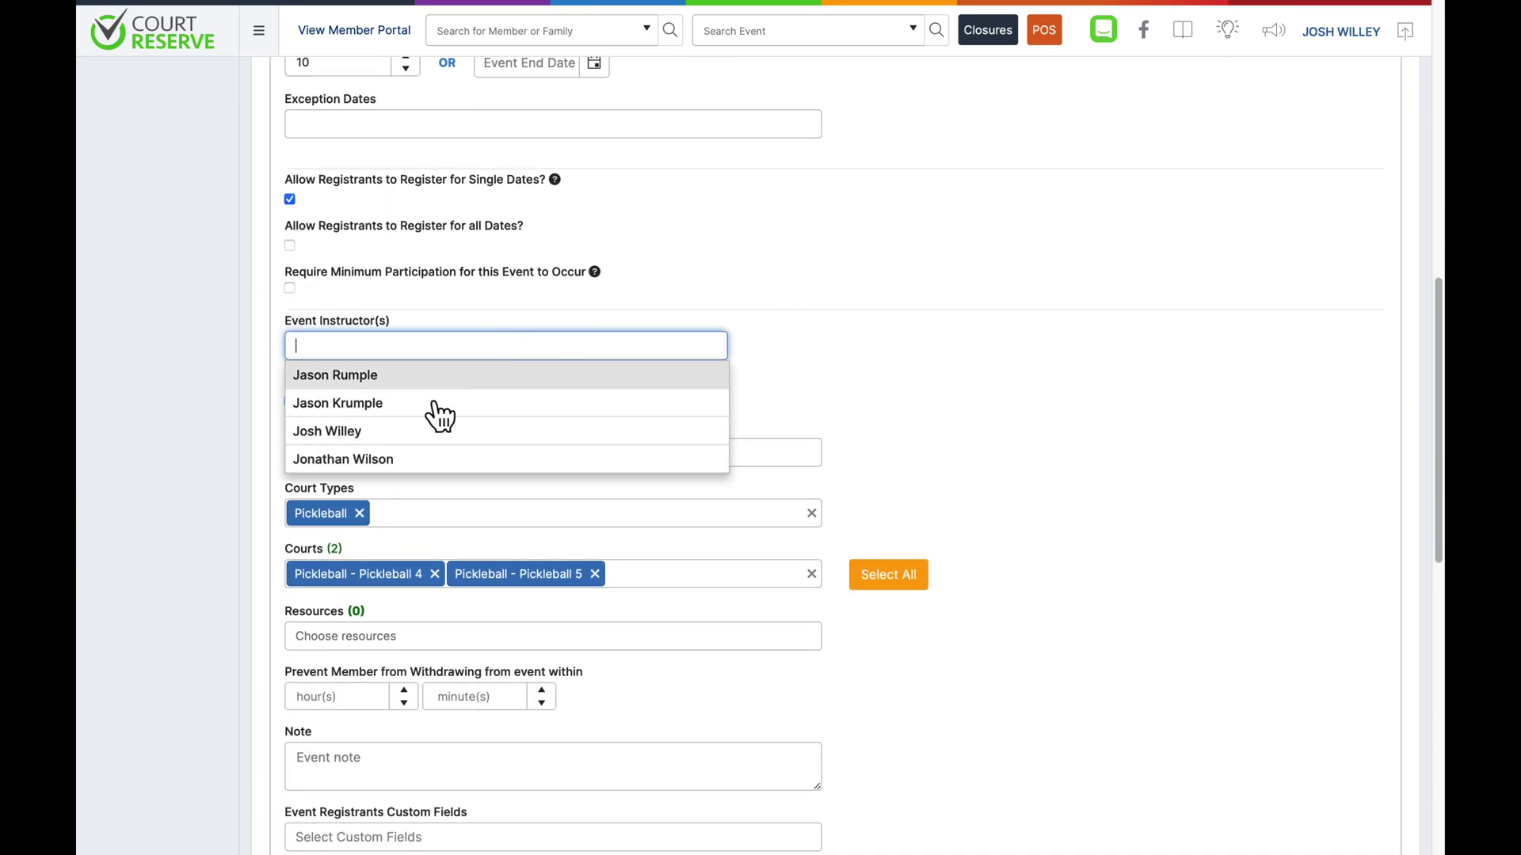
{"action": "left_click", "coordinate": [648, 305]}
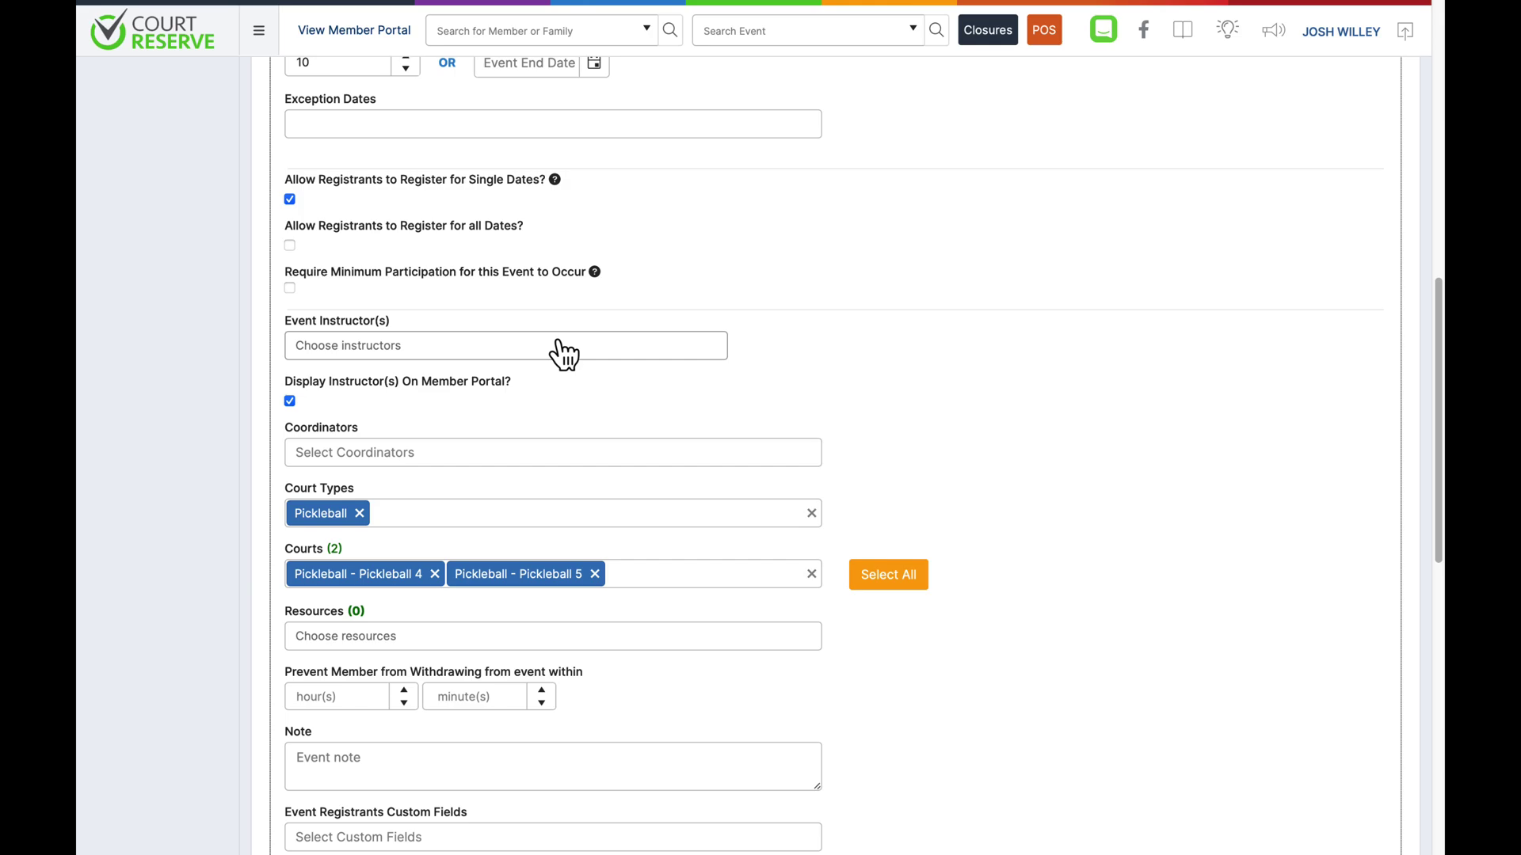
{"action": "scroll", "coordinate": [563, 354], "scroll_direction": "up", "scroll_amount": 10}
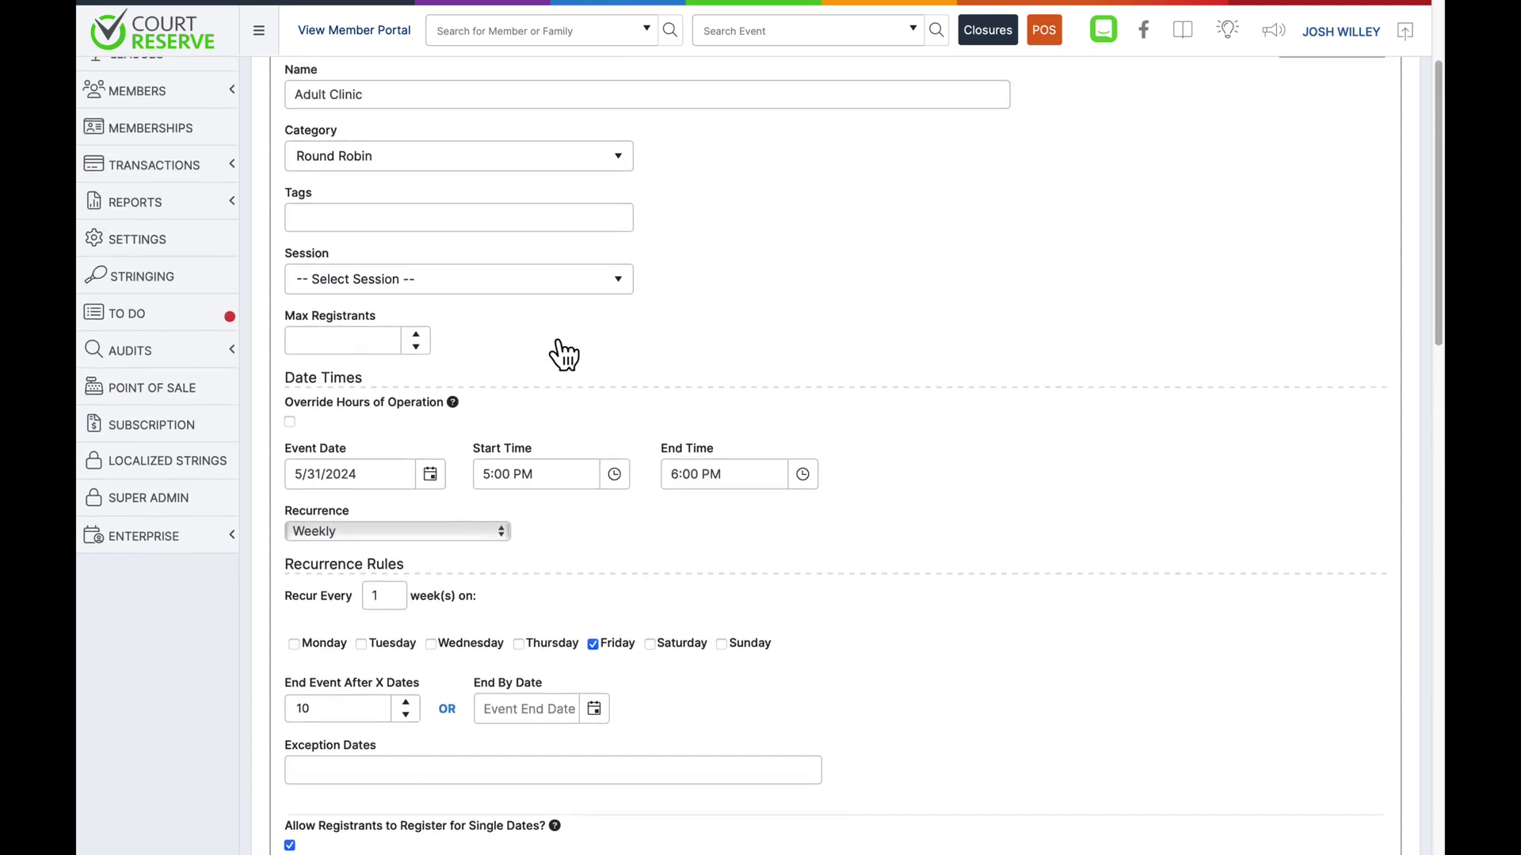
Assign the signed-in pro as instructor for the Adult Clinic's Fri, Jul 26th date, save, and collapse that date's registrant details.
{"action": "left_click", "coordinate": [393, 169]}
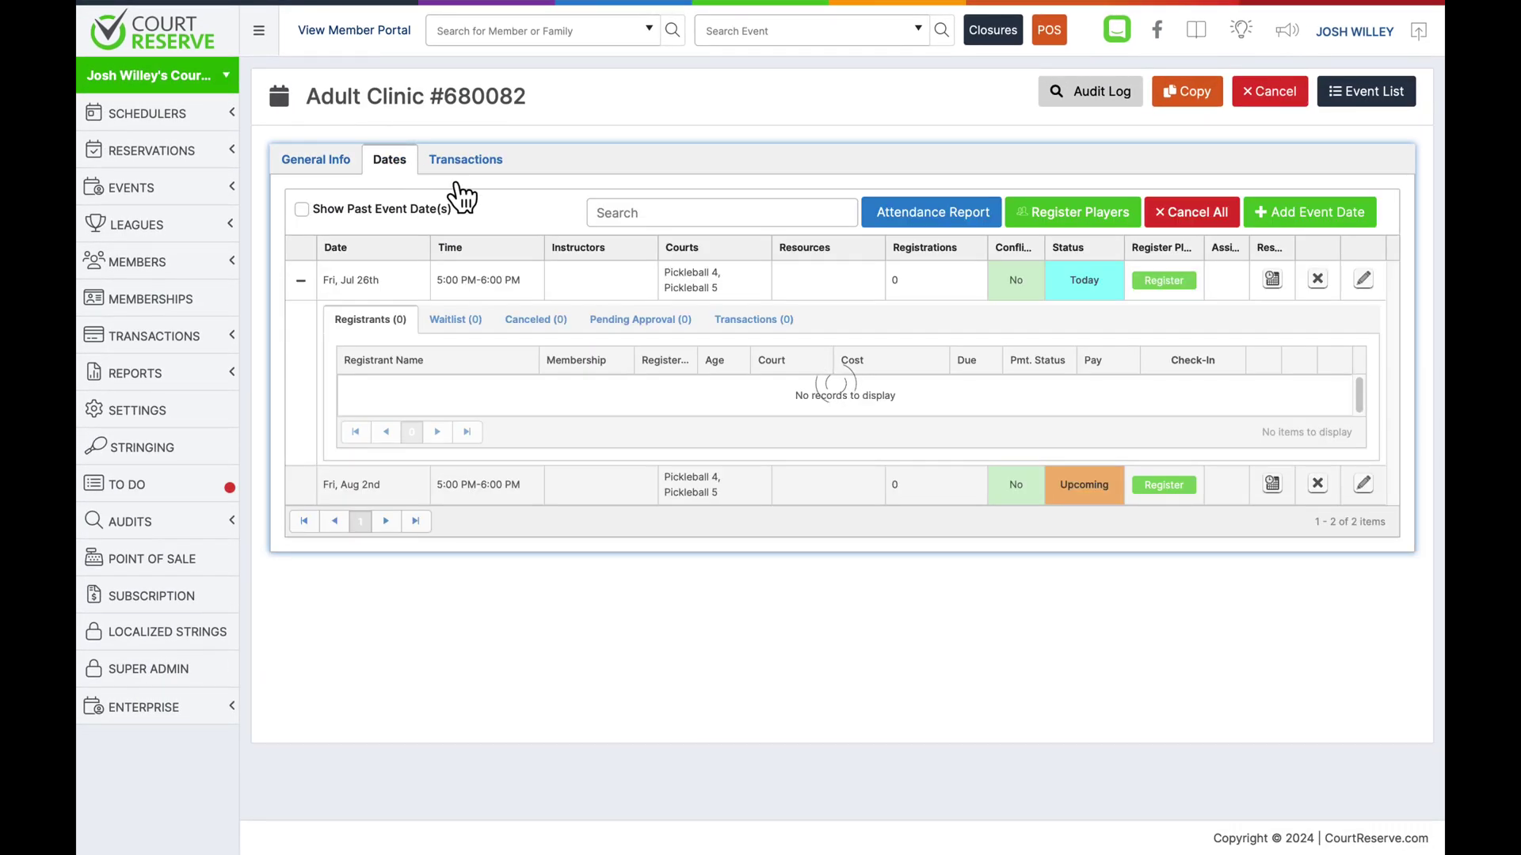
{"action": "left_click", "coordinate": [1365, 284]}
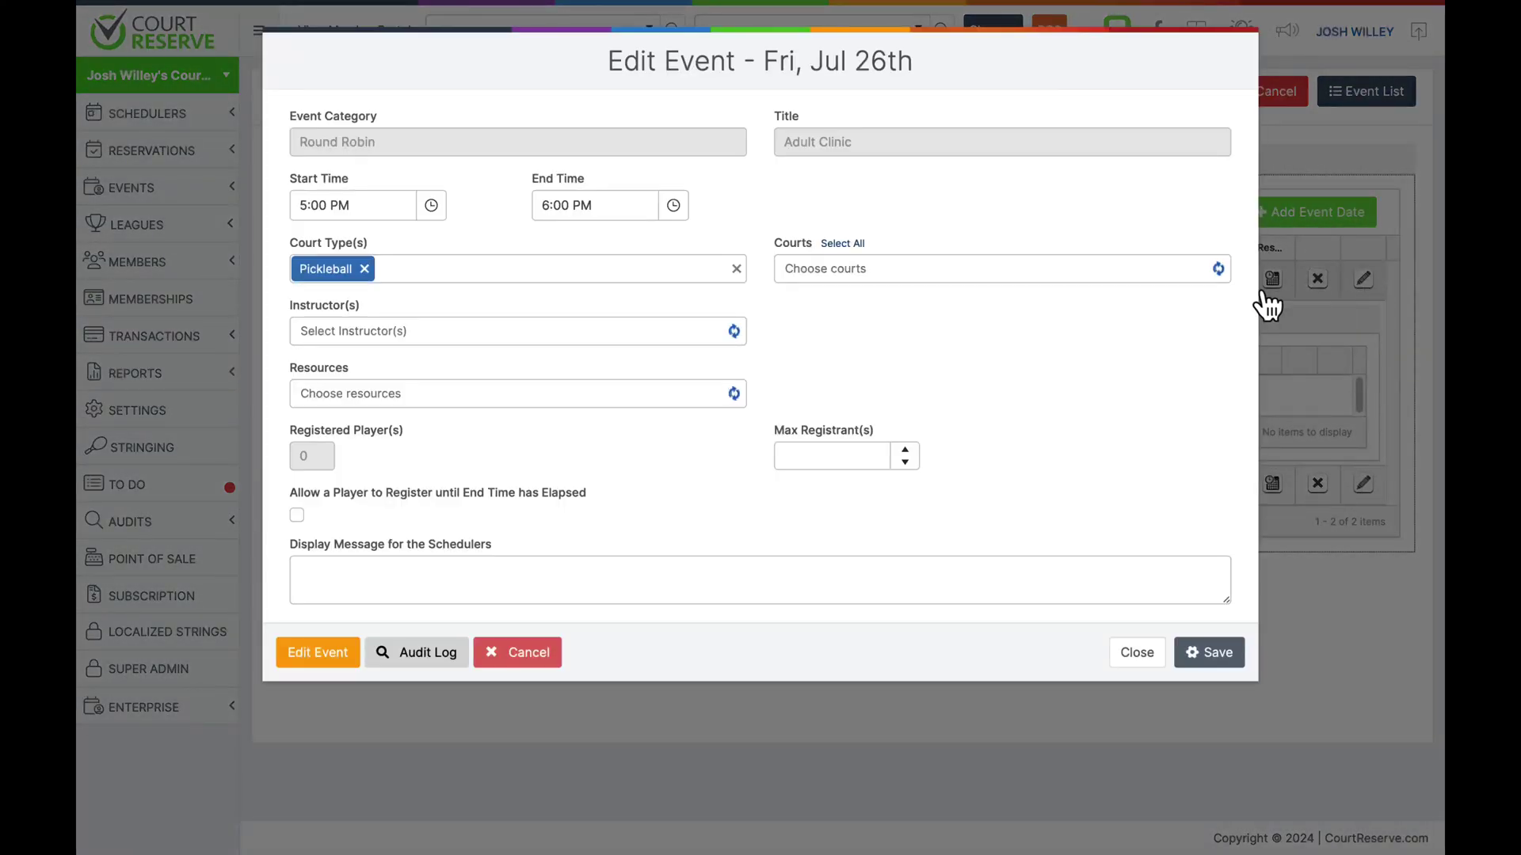
{"action": "left_click", "coordinate": [657, 333]}
{"action": "left_click", "coordinate": [736, 404]}
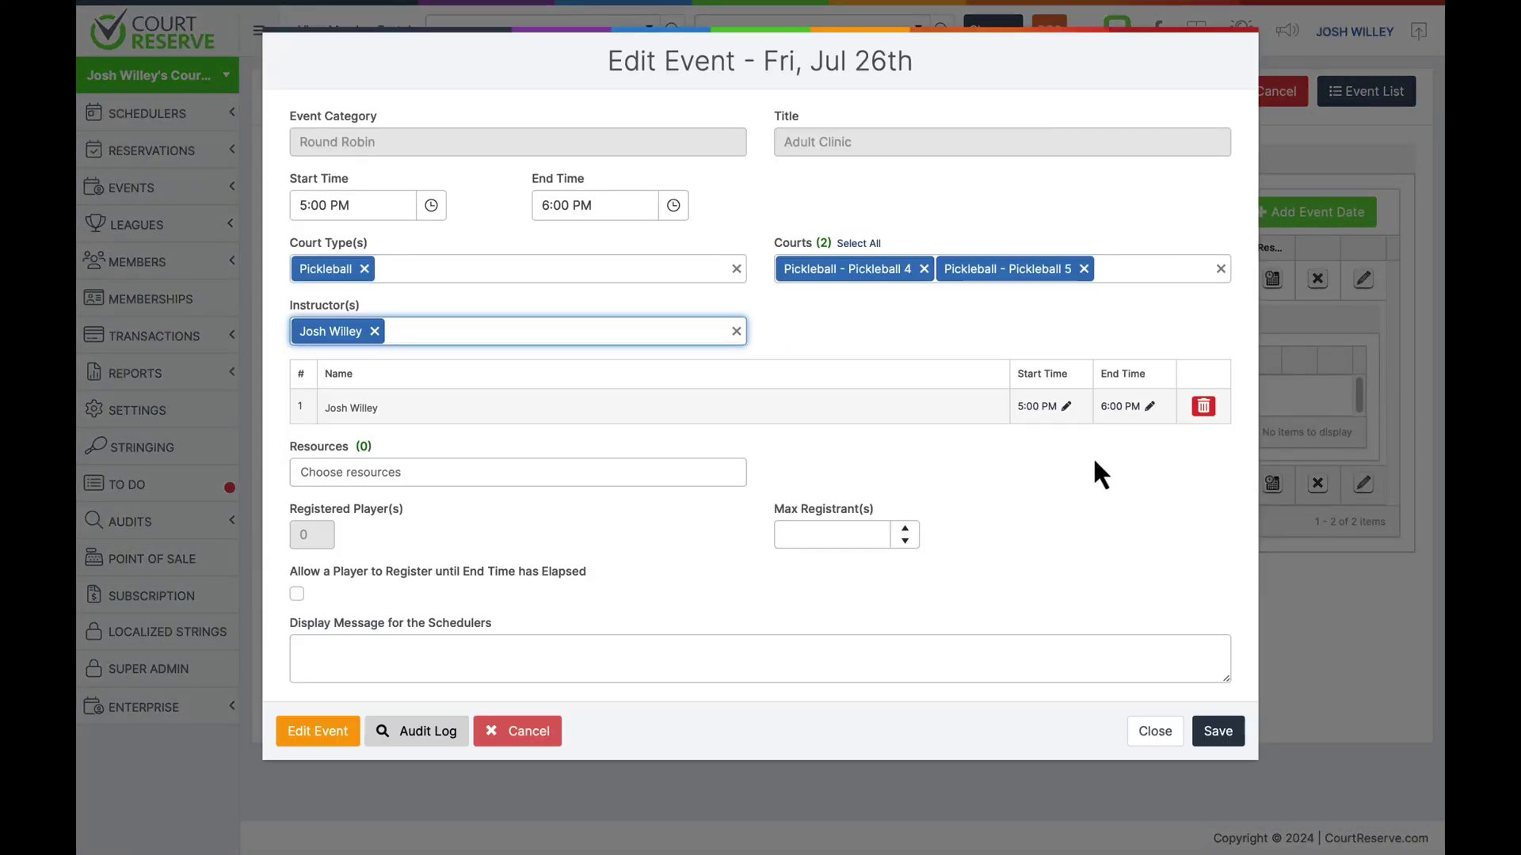
{"action": "left_click", "coordinate": [1217, 731]}
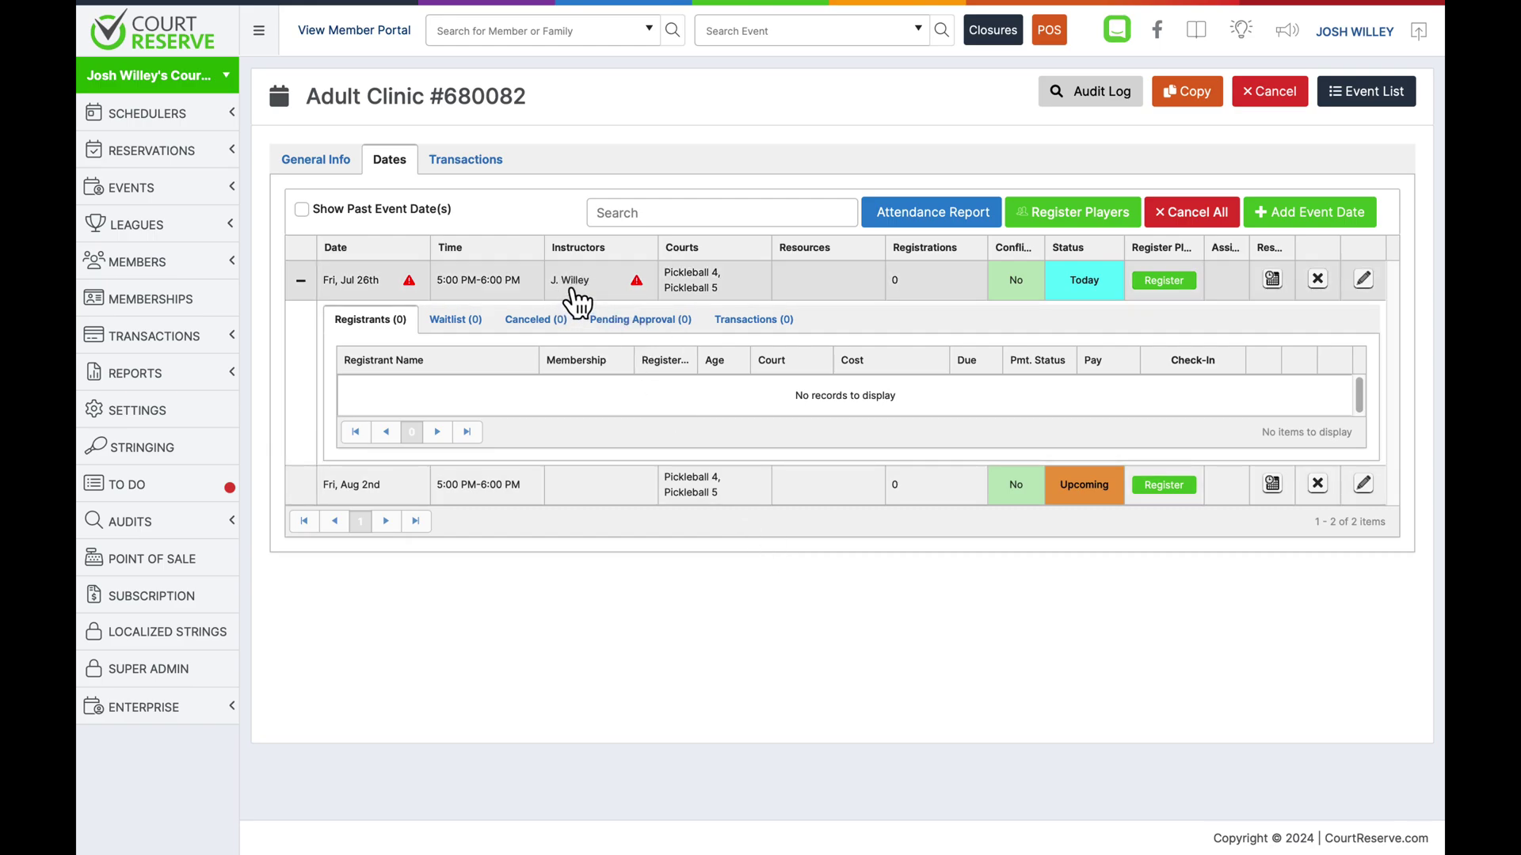
{"action": "left_click", "coordinate": [300, 281]}
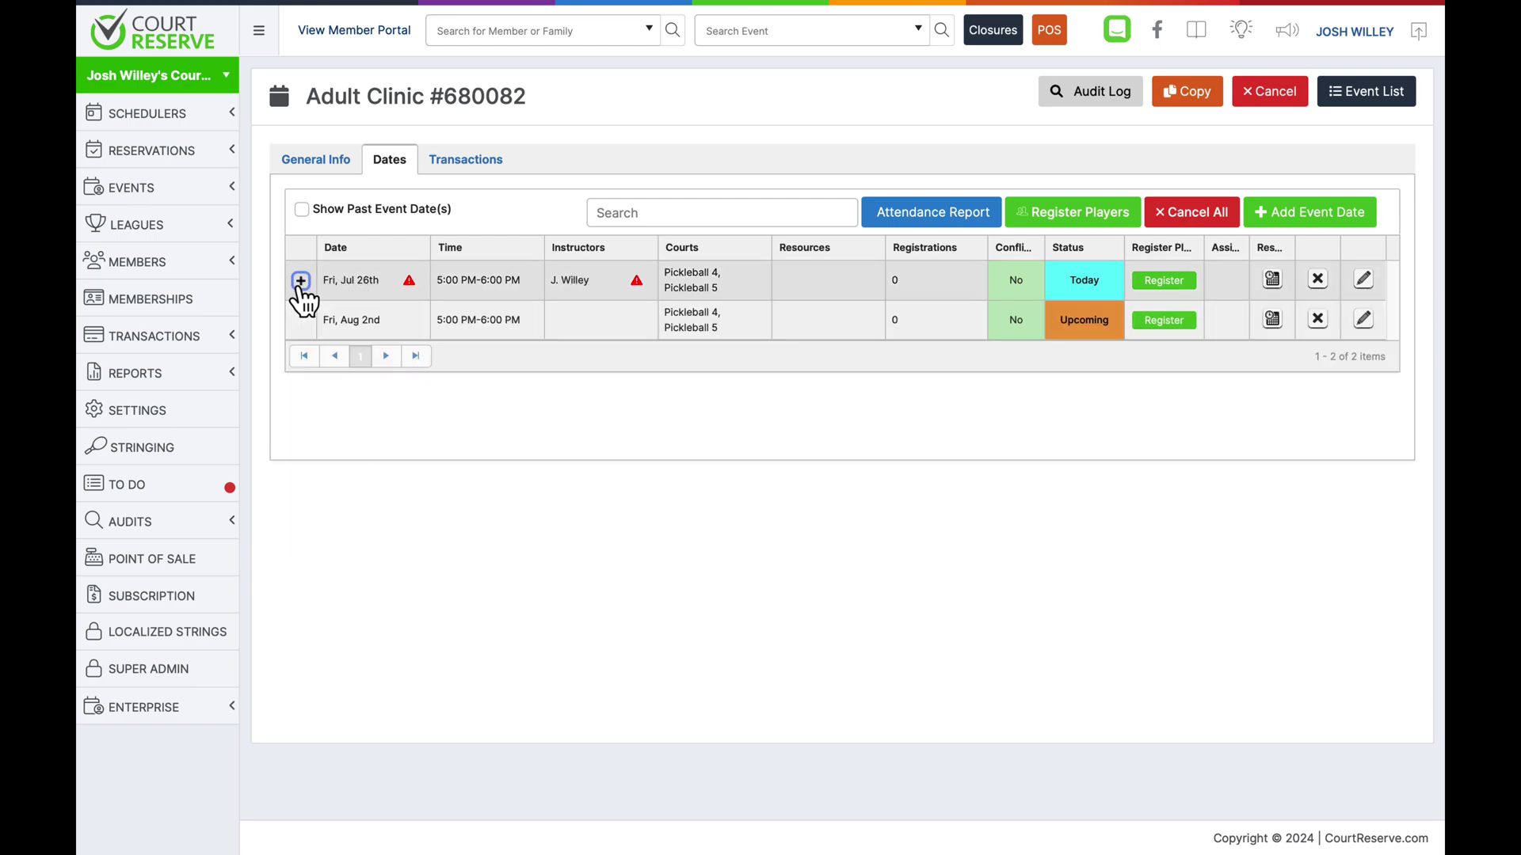